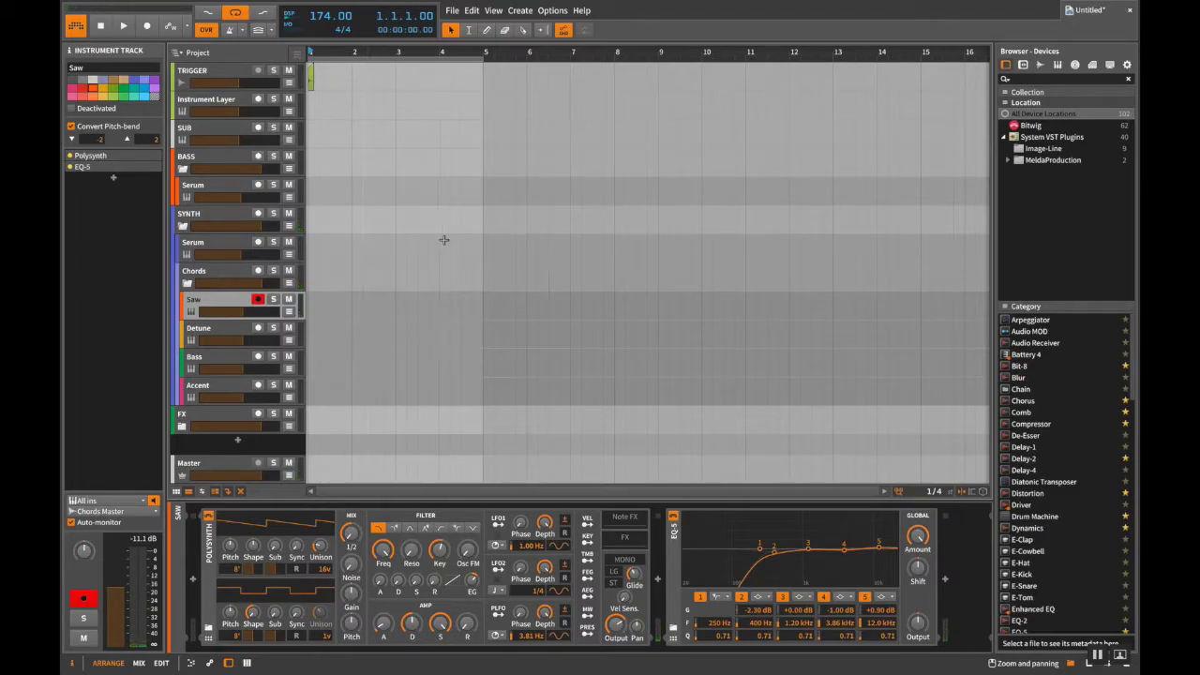
{"action": "key", "text": "ctrl+Left"}
{"action": "key", "text": "ctrl+Right"}
{"action": "left_click", "coordinate": [494, 234]}
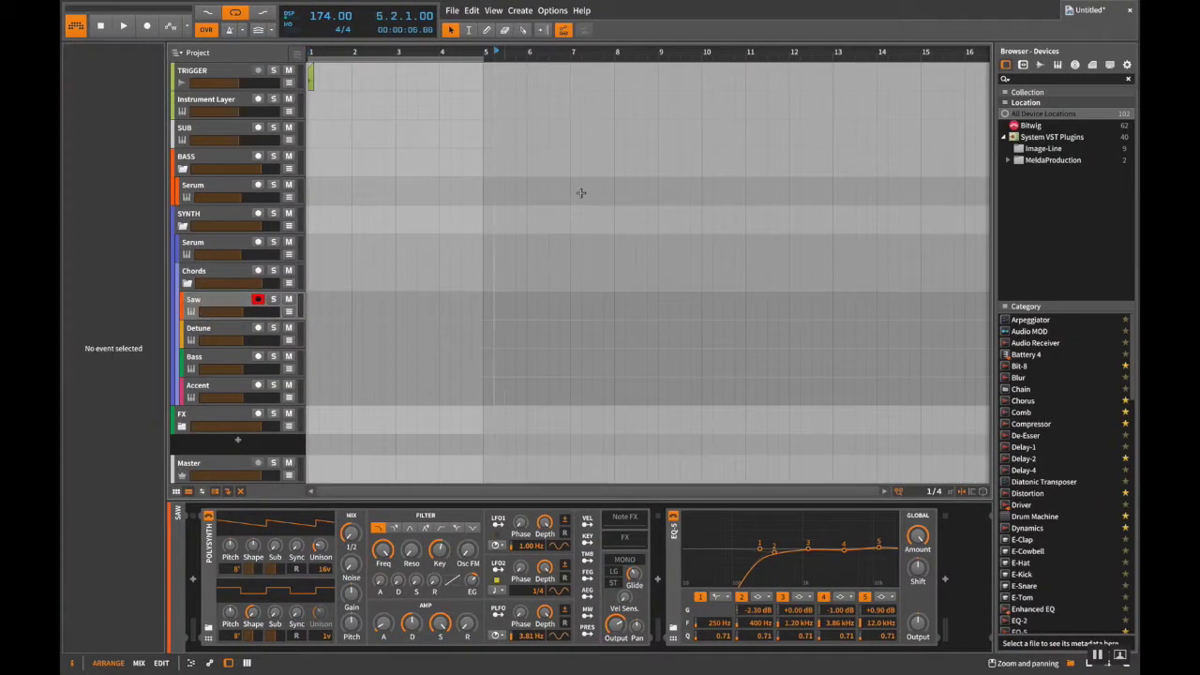
{"action": "key", "text": "alt+2"}
{"action": "key", "text": "alt+1"}
{"action": "left_click", "coordinate": [201, 299]}
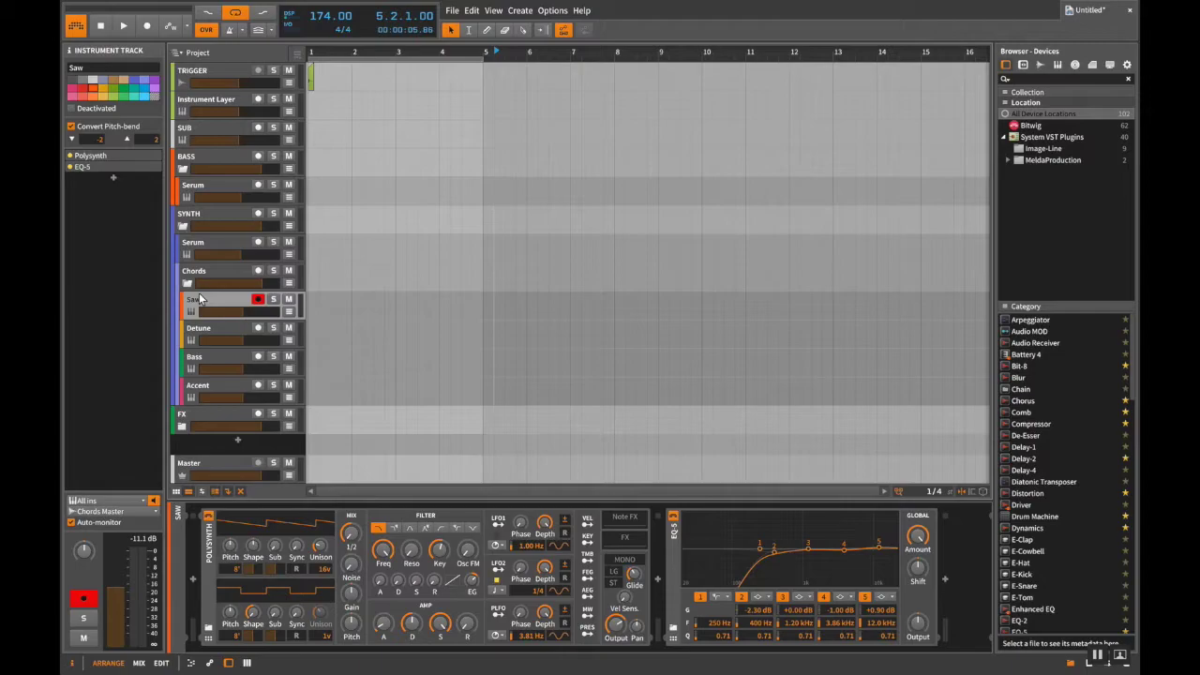
{"action": "left_click", "coordinate": [313, 202]}
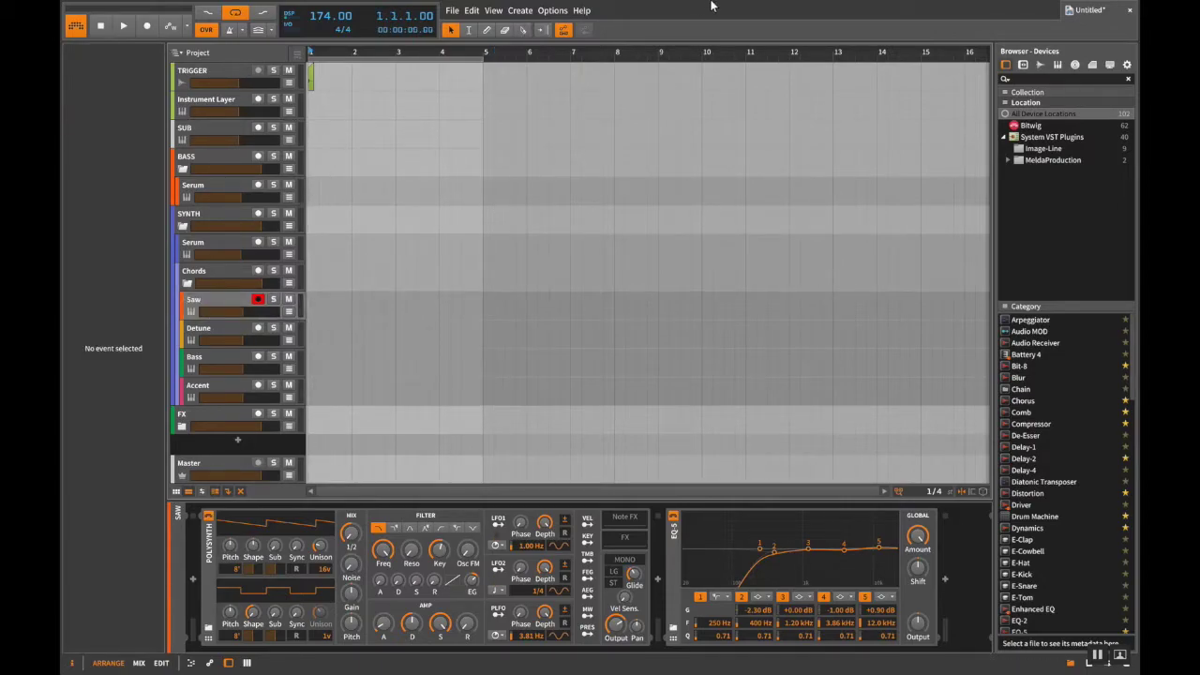
{"action": "mouse_move", "coordinate": [915, 5]}
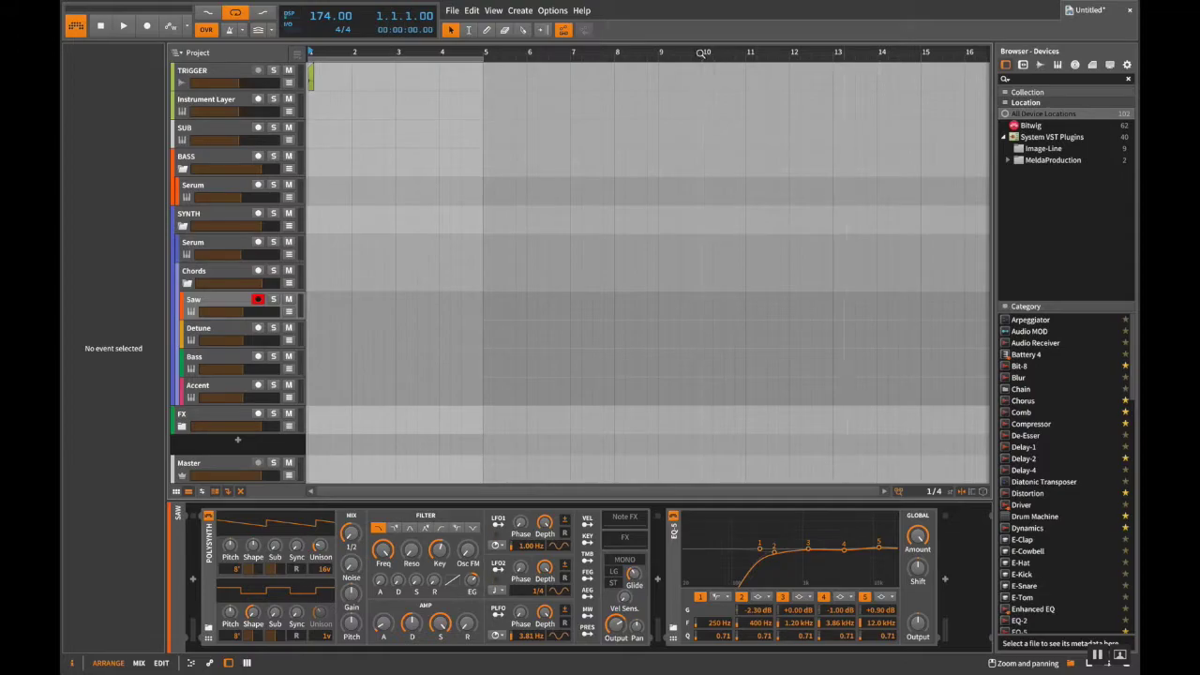
{"action": "key", "text": "minus"}
{"action": "key", "text": "minus"}
{"action": "key", "text": "plus"}
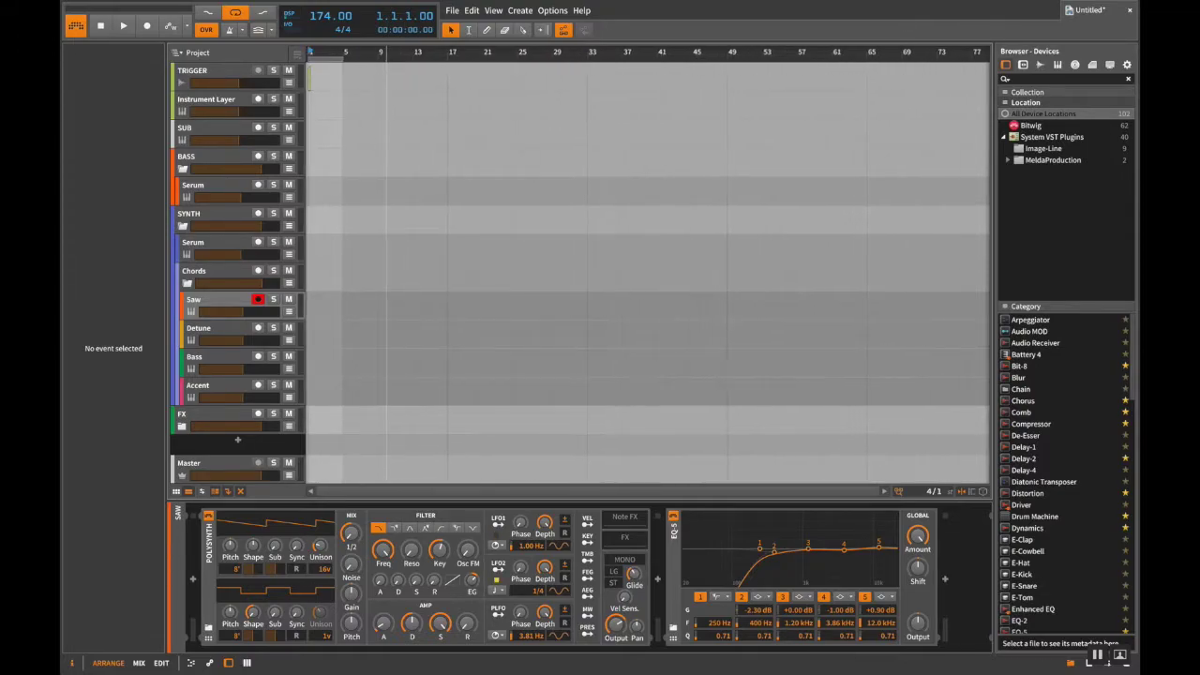
{"action": "key", "text": "plus"}
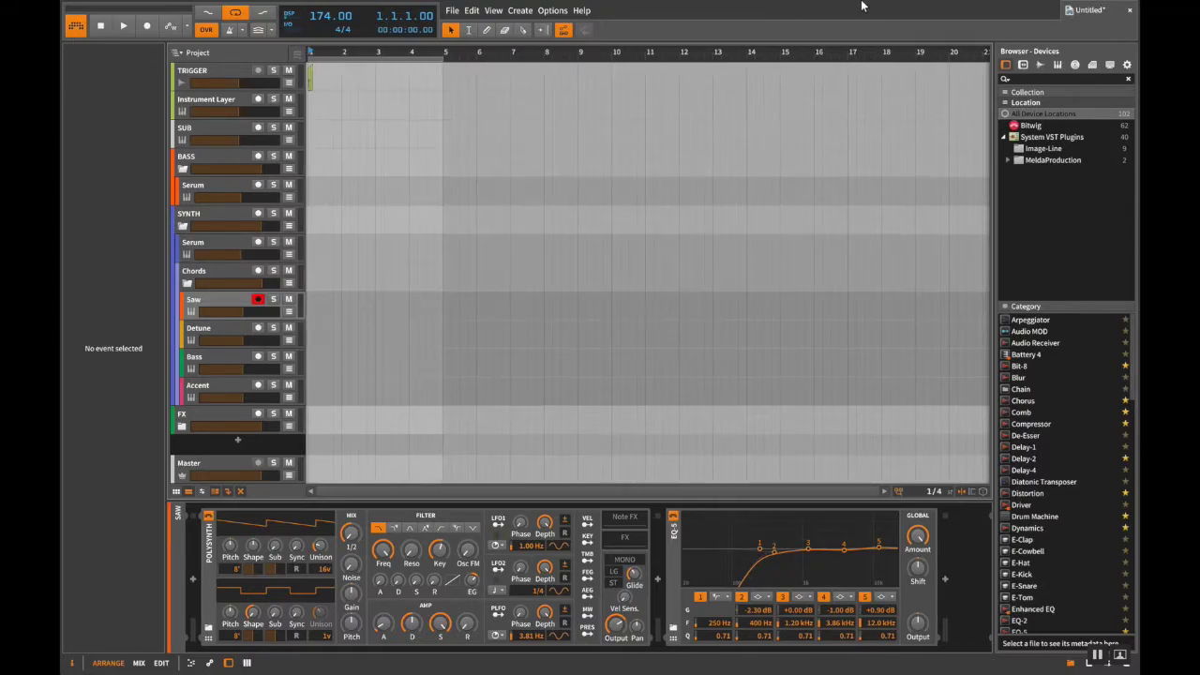
{"action": "mouse_move", "coordinate": [875, 6]}
{"action": "scroll", "coordinate": [324, 54], "scroll_direction": "up", "scroll_amount": 3}
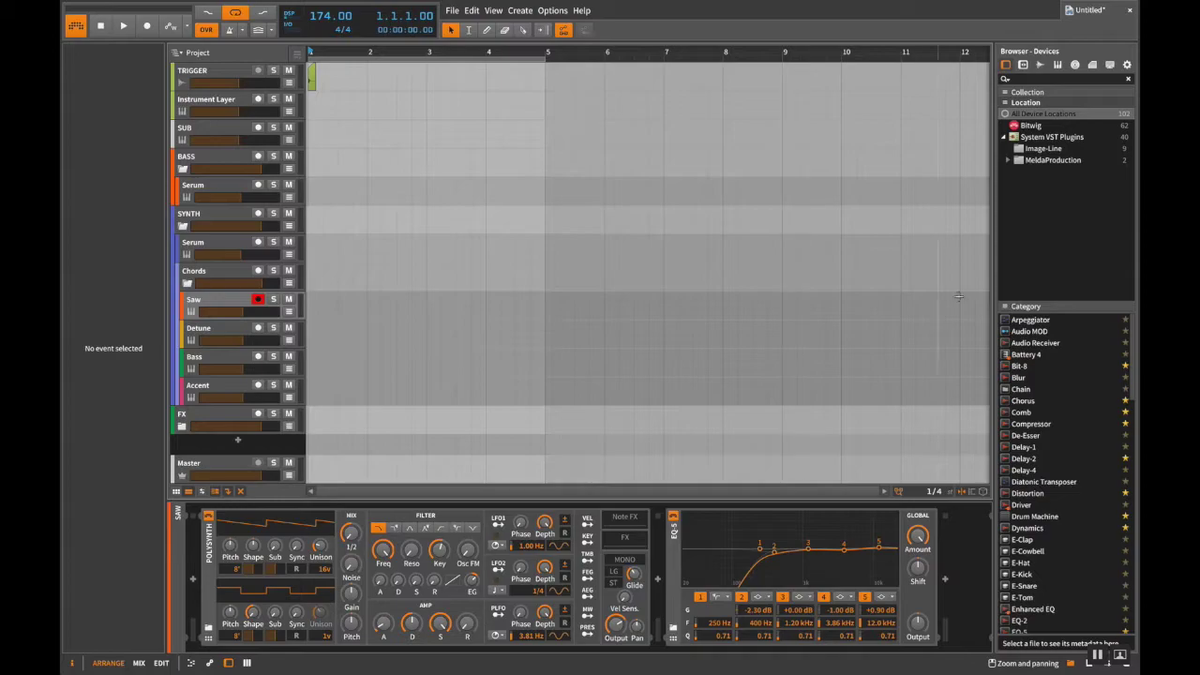
Step: Look through the browser's list of available devices and plugins, from Arpeggiator down to Serum
{"action": "right_click", "coordinate": [1058, 432]}
{"action": "left_click", "coordinate": [1055, 413]}
{"action": "scroll", "coordinate": [1054, 413], "scroll_direction": "down", "scroll_amount": 6}
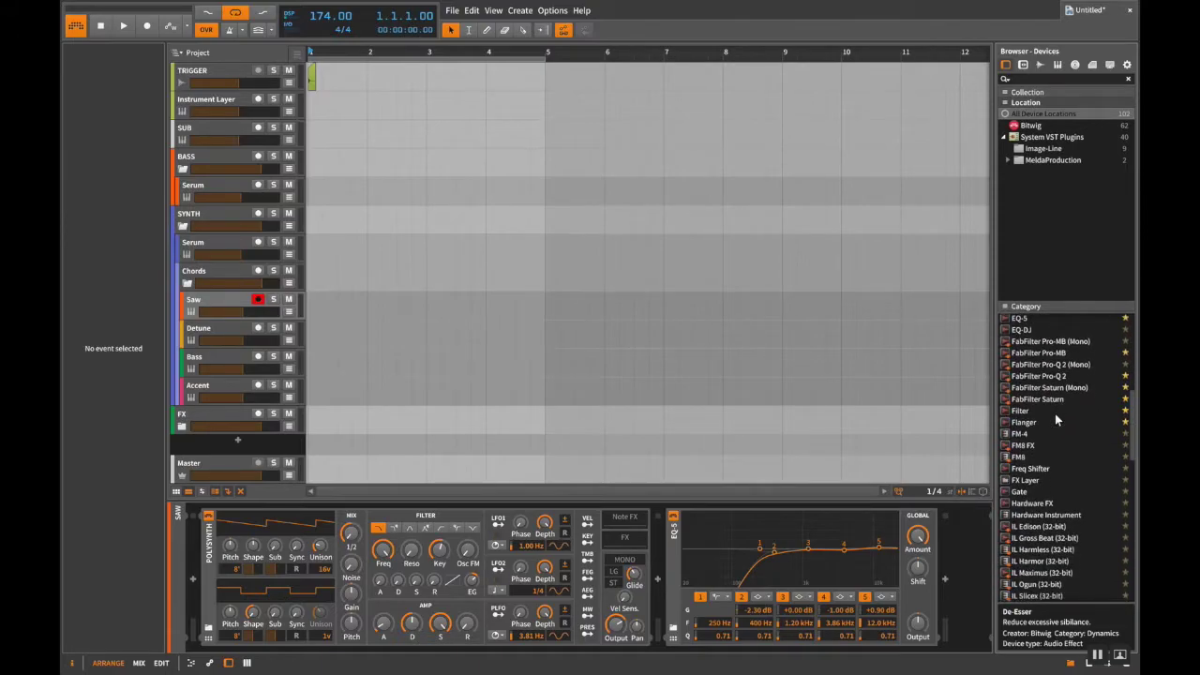
{"action": "scroll", "coordinate": [1035, 462], "scroll_direction": "down", "scroll_amount": 4}
{"action": "scroll", "coordinate": [1035, 463], "scroll_direction": "down", "scroll_amount": 5}
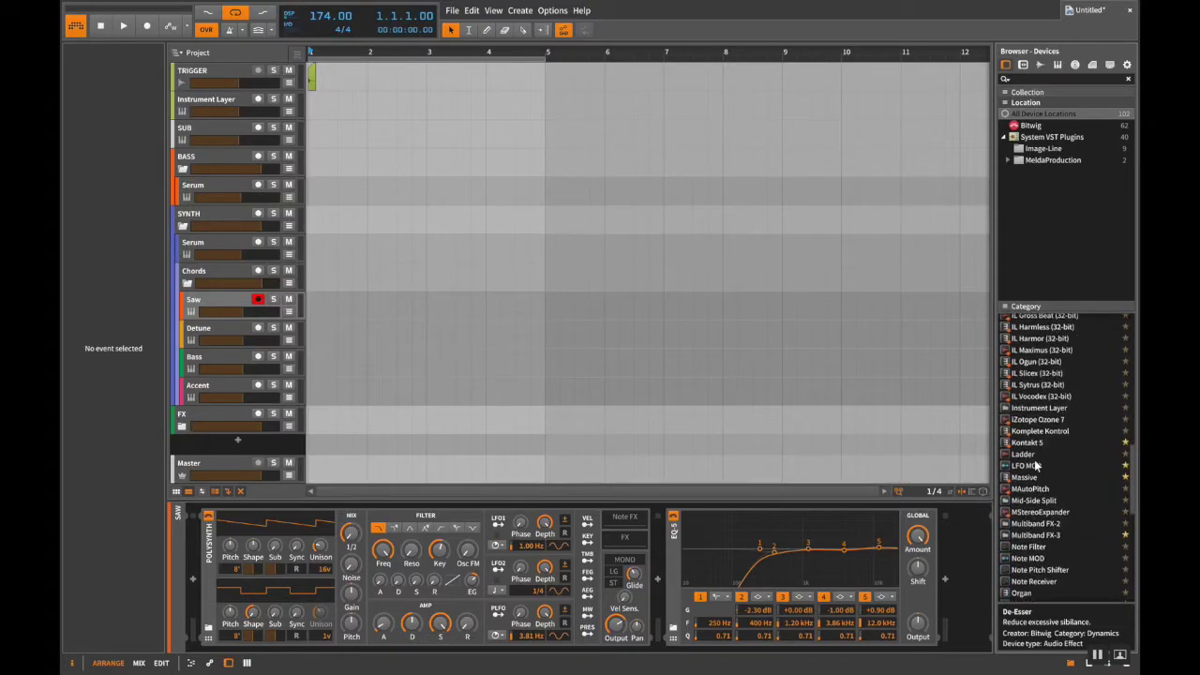
{"action": "scroll", "coordinate": [1035, 462], "scroll_direction": "down", "scroll_amount": 1}
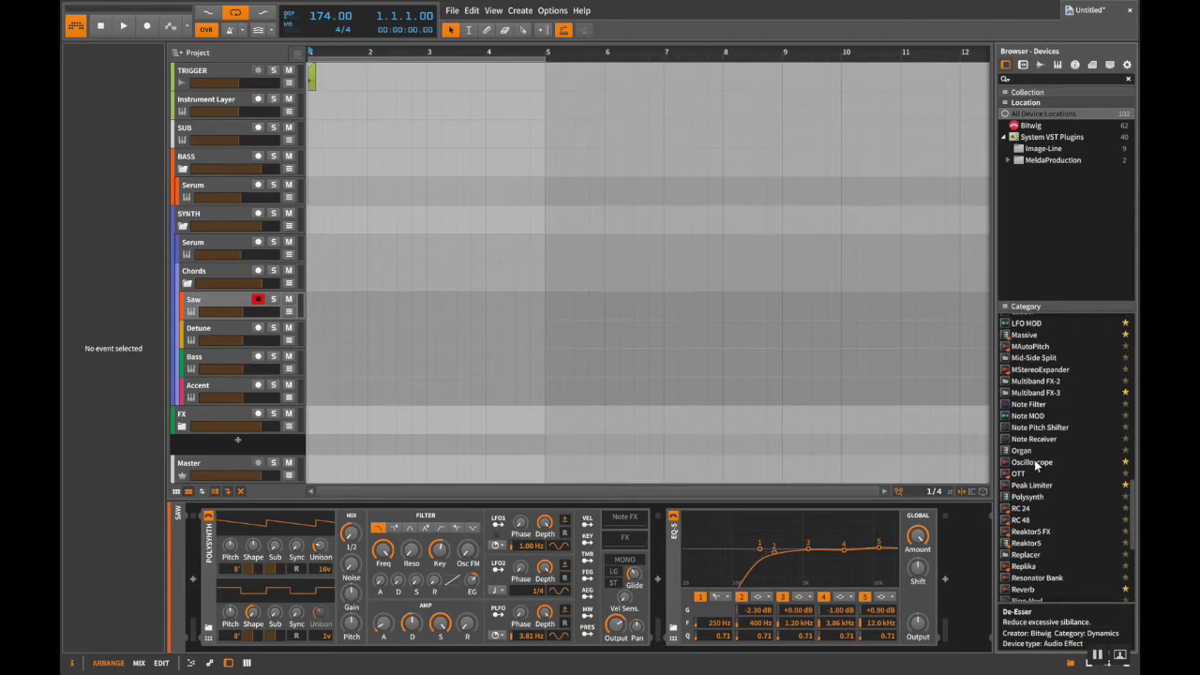
{"action": "scroll", "coordinate": [1035, 461], "scroll_direction": "down", "scroll_amount": 3}
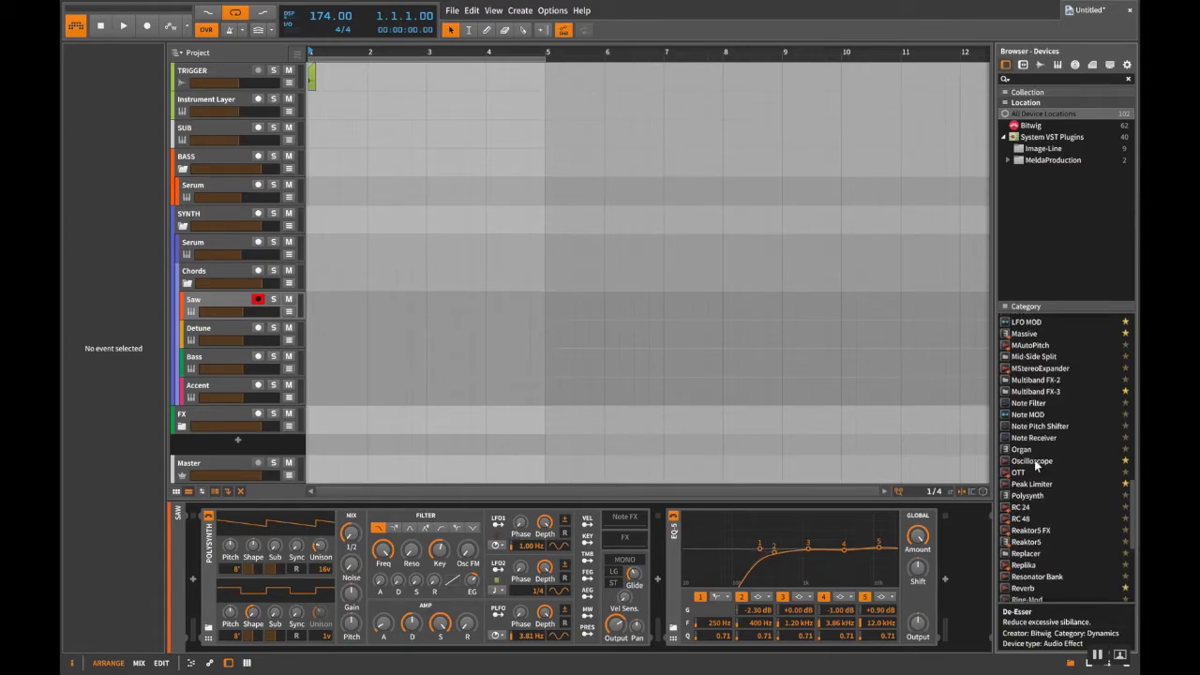
{"action": "scroll", "coordinate": [1036, 463], "scroll_direction": "down", "scroll_amount": 2}
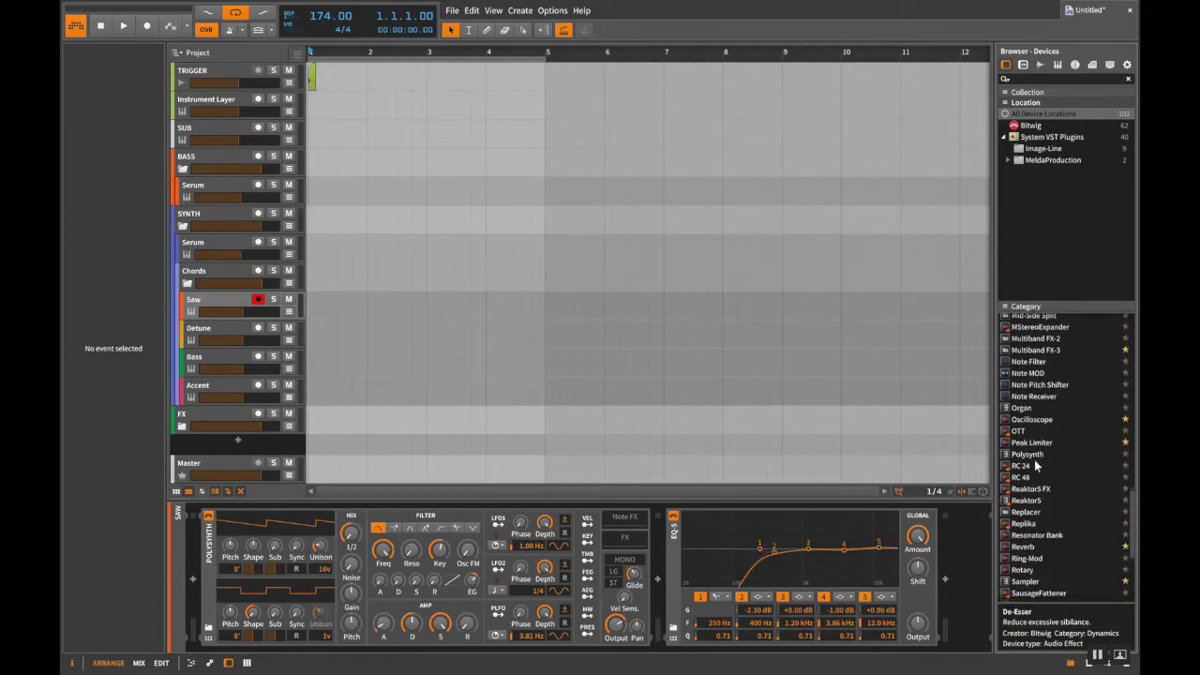
{"action": "scroll", "coordinate": [1034, 459], "scroll_direction": "down", "scroll_amount": 1}
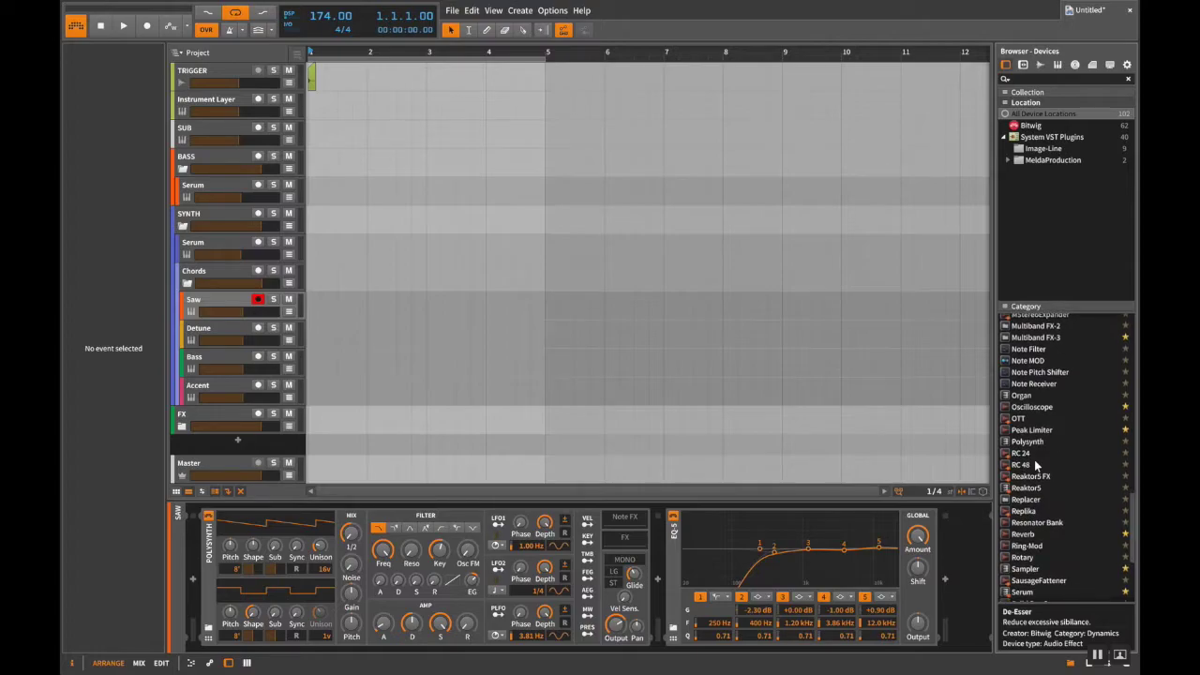
{"action": "scroll", "coordinate": [1037, 429], "scroll_direction": "up", "scroll_amount": 15}
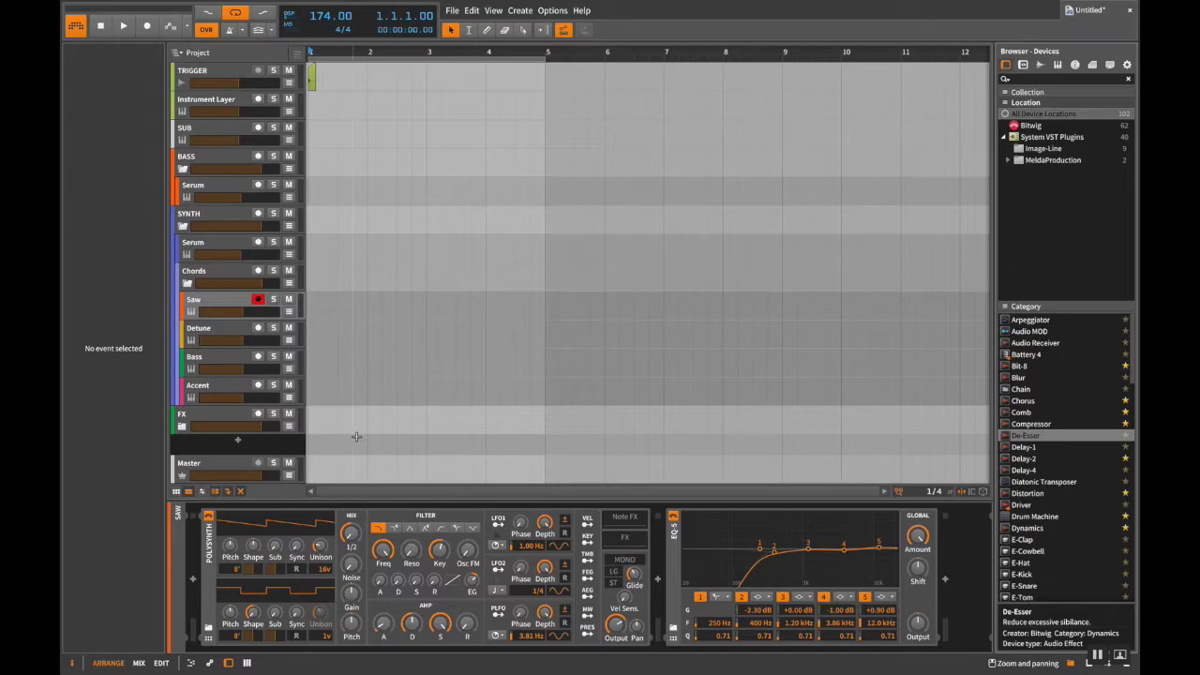
Step: Create an empty clip on the Saw track starting at bar 1 and extend it to four bars
{"action": "left_click", "coordinate": [209, 301]}
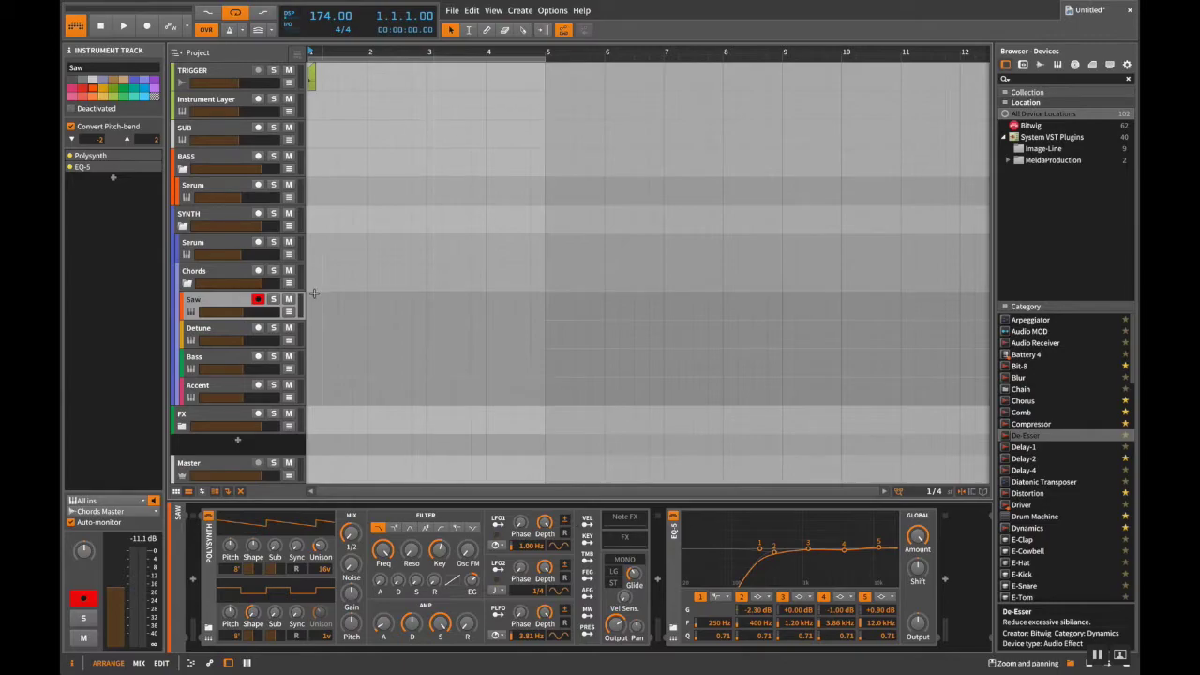
{"action": "double_click", "coordinate": [310, 297]}
{"action": "left_click_drag", "start_coordinate": [365, 298], "coordinate": [541, 301]}
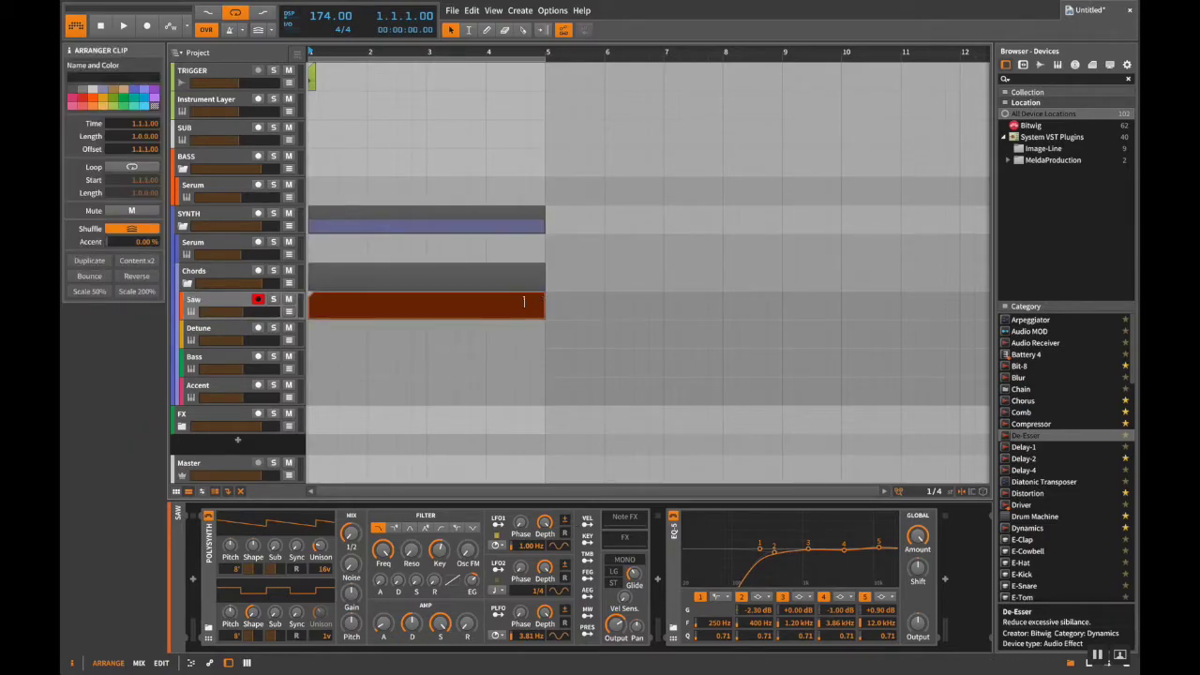
Step: Open the new Saw clip for note editing and enlarge the editor so all four bars fit
{"action": "double_click", "coordinate": [501, 303]}
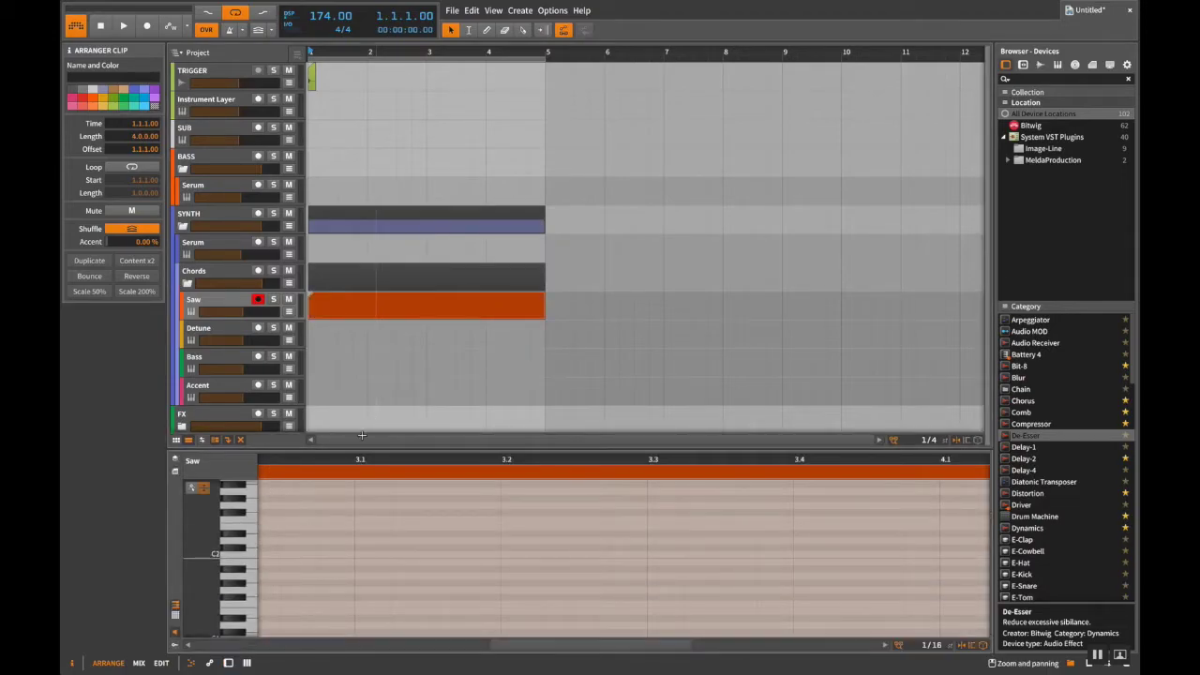
{"action": "left_click_drag", "start_coordinate": [356, 450], "coordinate": [373, 369]}
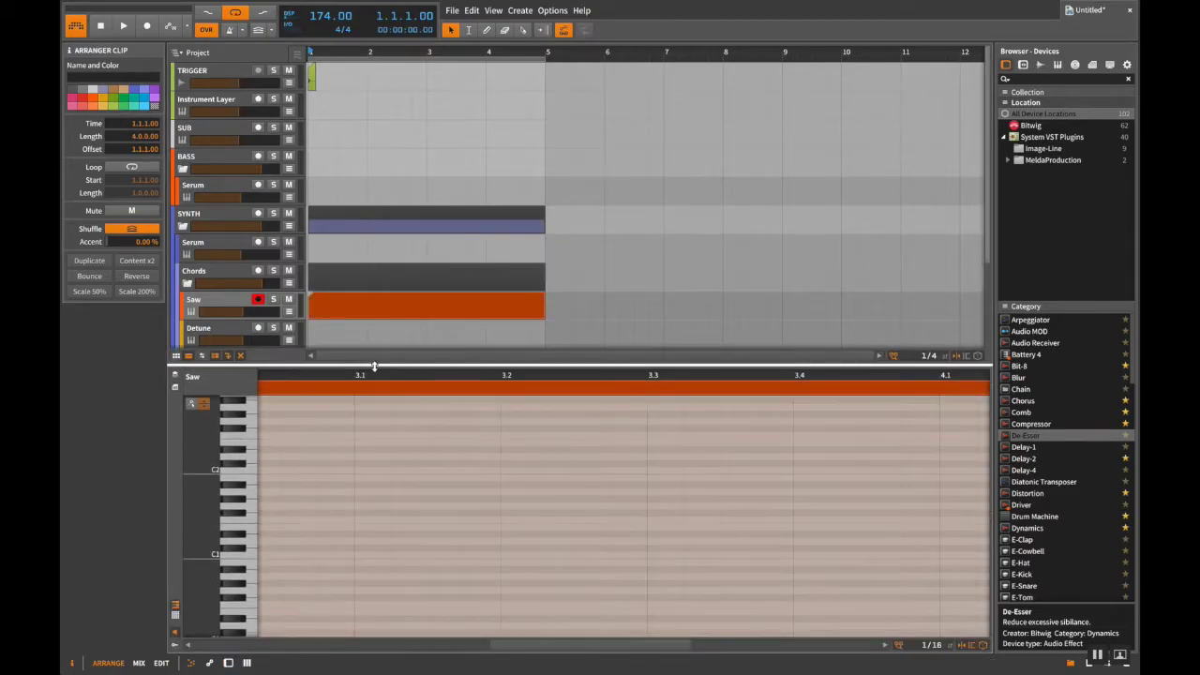
{"action": "scroll", "coordinate": [328, 467], "scroll_direction": "left", "scroll_amount": 5}
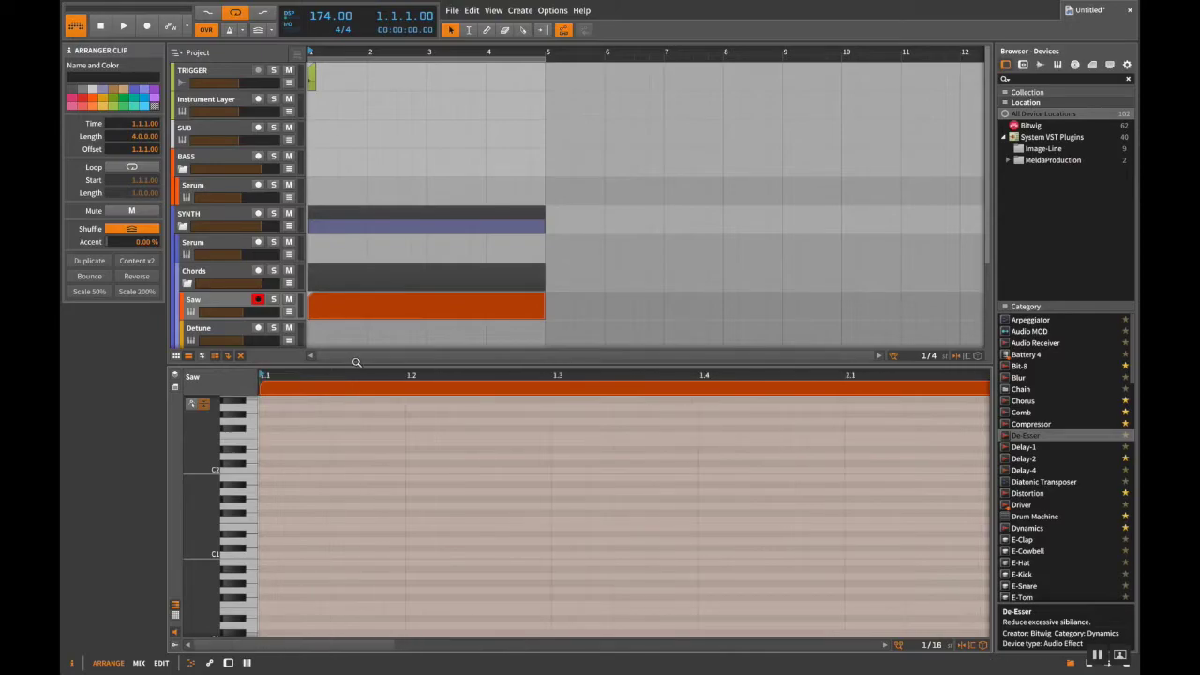
{"action": "left_click_drag", "start_coordinate": [353, 378], "coordinate": [353, 362]}
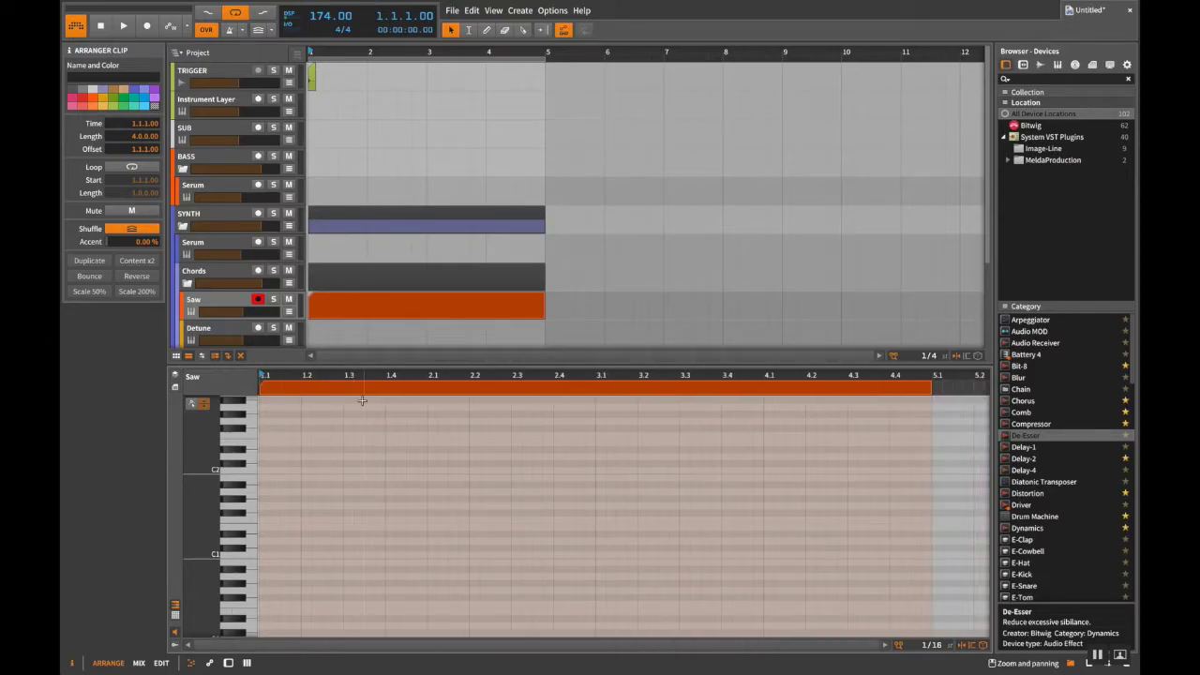
Step: Add an A1 note at the start of the Saw clip, lengthen it to one bar and play it
{"action": "left_click", "coordinate": [250, 498]}
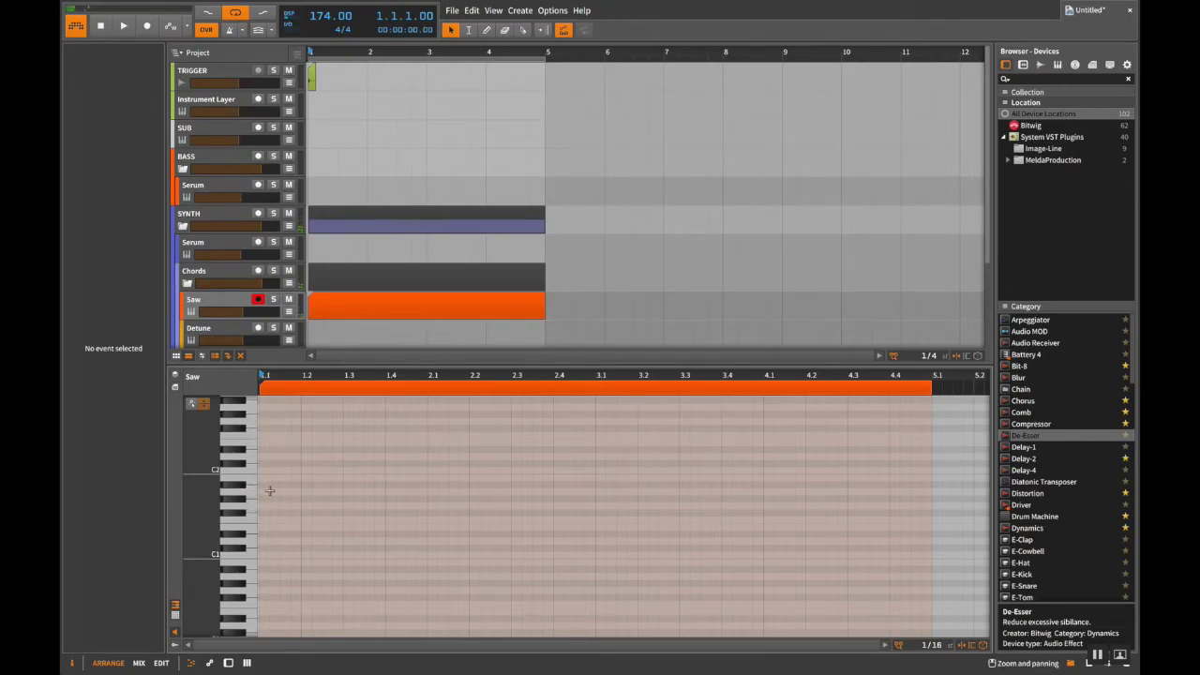
{"action": "double_click", "coordinate": [265, 492]}
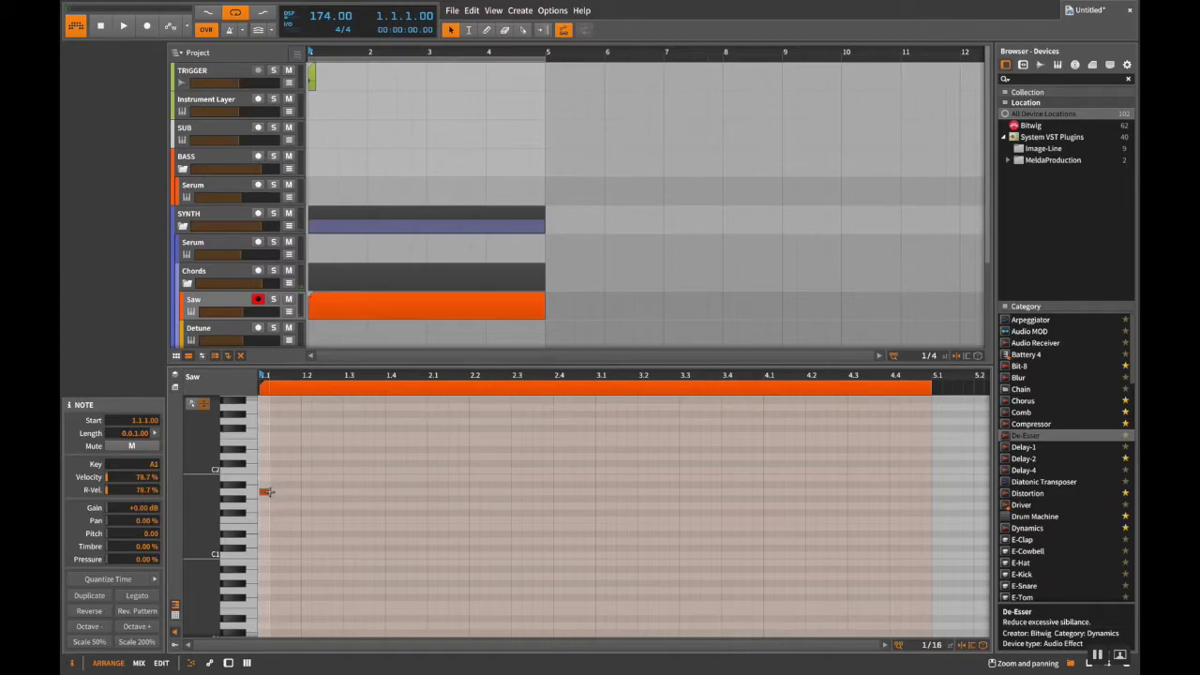
{"action": "left_click_drag", "start_coordinate": [264, 491], "coordinate": [428, 491]}
{"action": "key", "text": "space"}
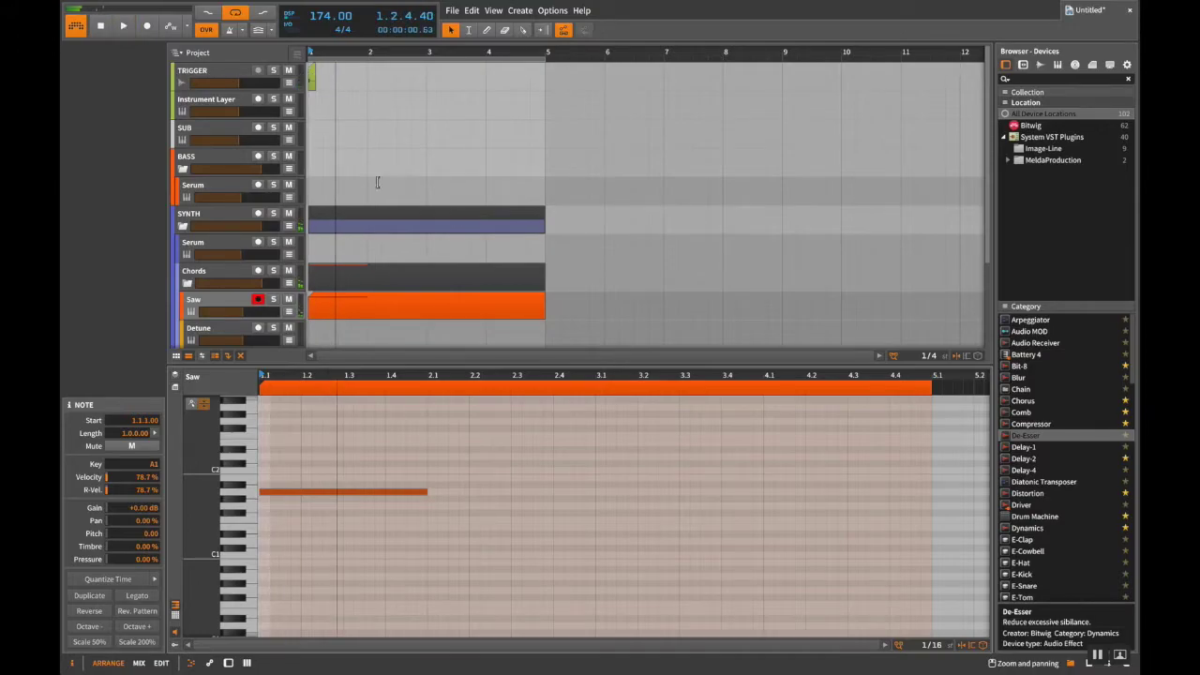
Step: Mute the audio clip at the start of the TRIGGER track and return to the Saw clip's notes
{"action": "left_click", "coordinate": [314, 77]}
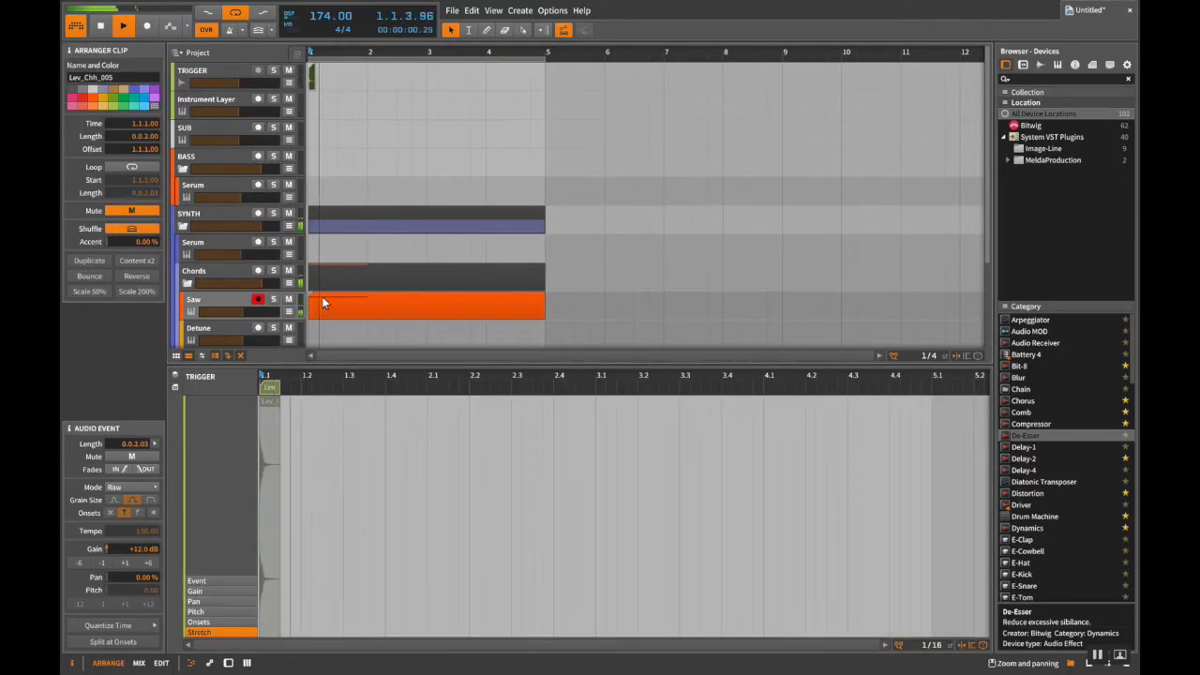
{"action": "left_click", "coordinate": [322, 302]}
{"action": "key", "text": "space"}
{"action": "key", "text": "ctrl+a"}
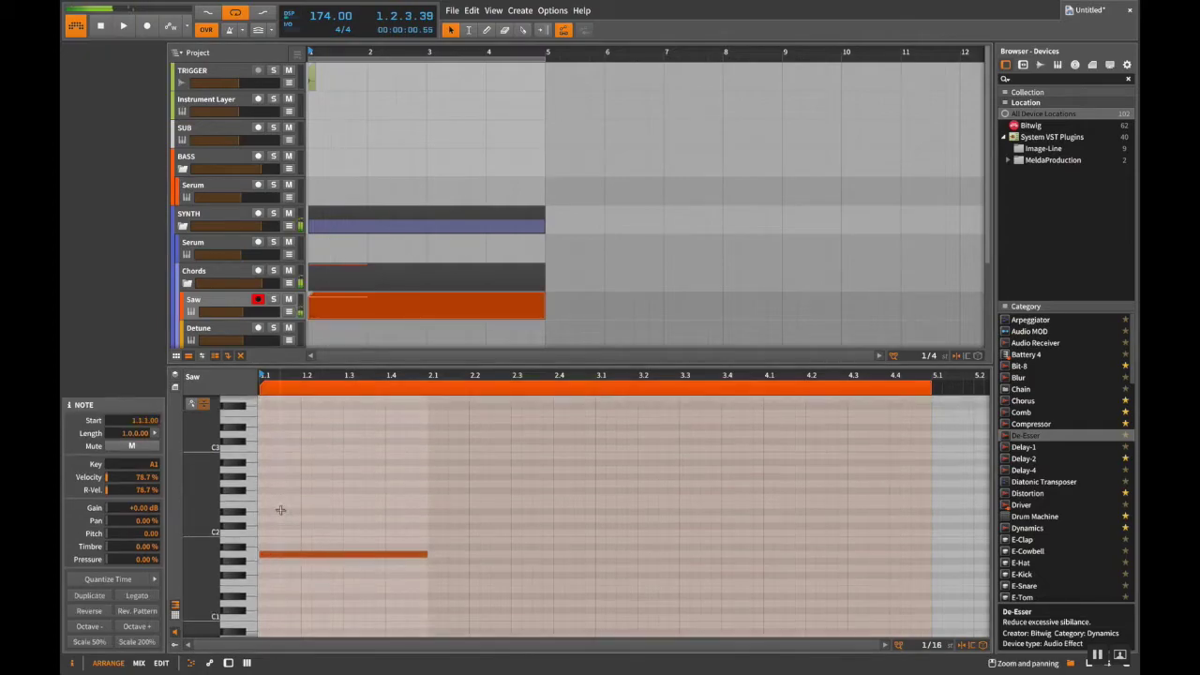
Step: Add one-bar A2, C3 and E3 notes above the A1 in bar 1 and play the chord
{"action": "double_click", "coordinate": [264, 469]}
{"action": "double_click", "coordinate": [263, 448]}
{"action": "double_click", "coordinate": [263, 421]}
{"action": "left_click", "coordinate": [262, 421]}
{"action": "key", "text": "space"}
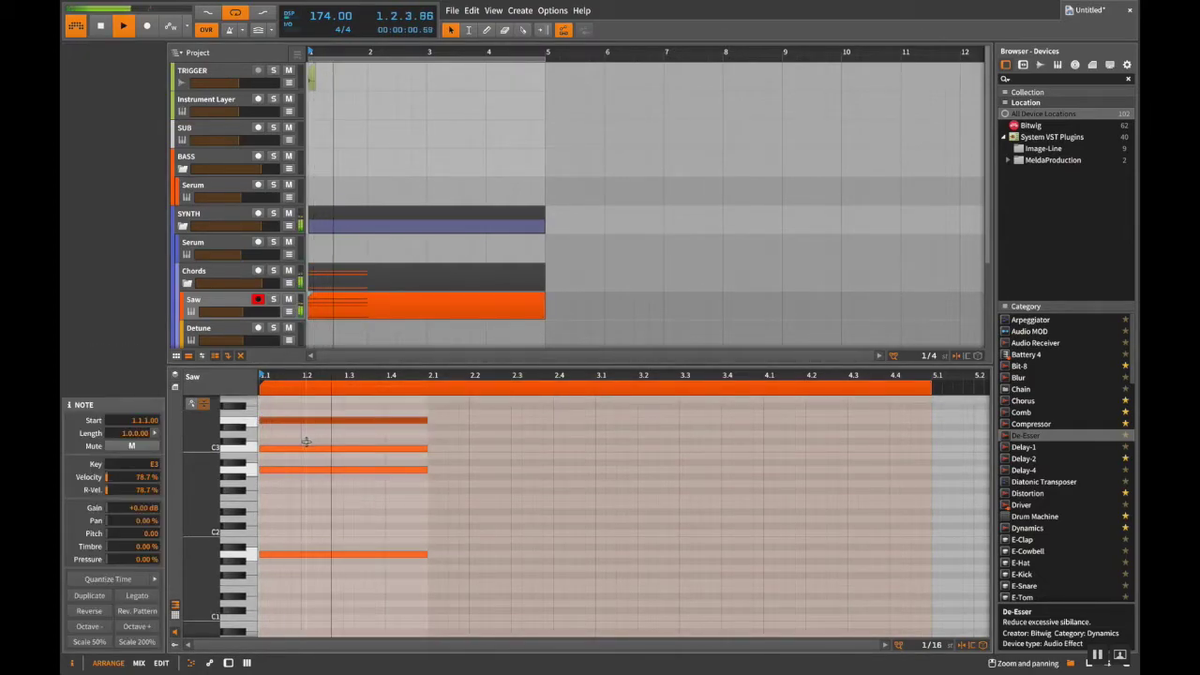
Step: Add a one-bar A3 note on top of the first chord, align it to the start of bar 1 and play the chord
{"action": "scroll", "coordinate": [329, 447], "scroll_direction": "up", "scroll_amount": 2}
{"action": "key", "text": "space"}
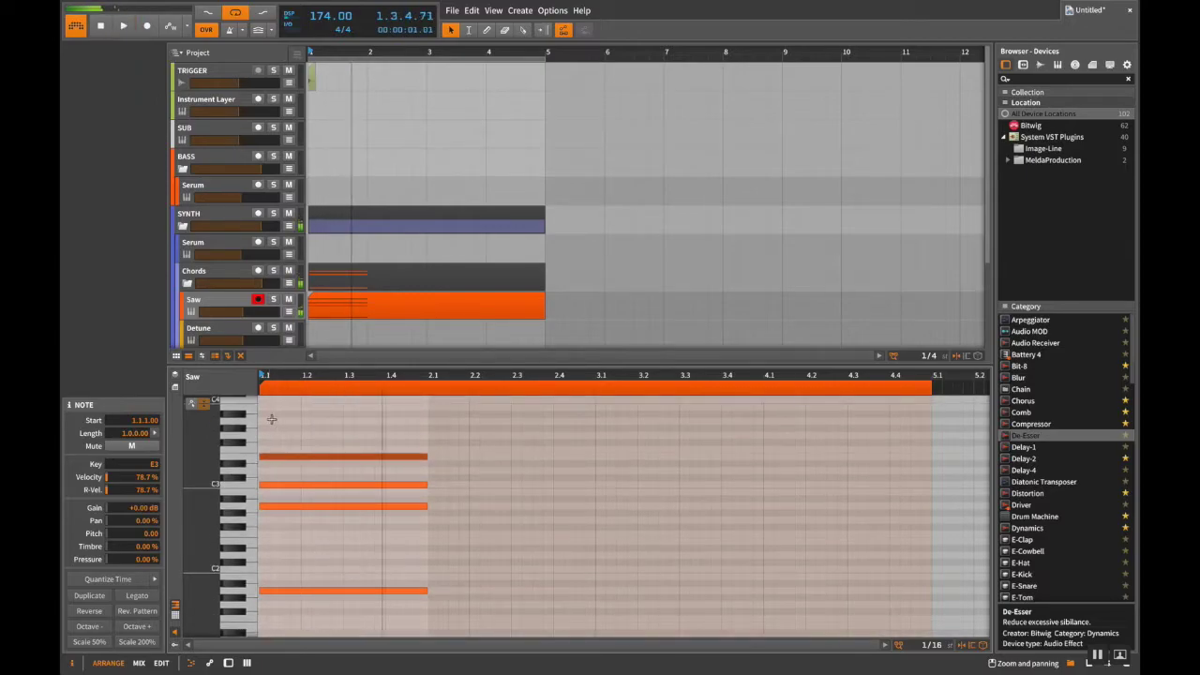
{"action": "double_click", "coordinate": [277, 421]}
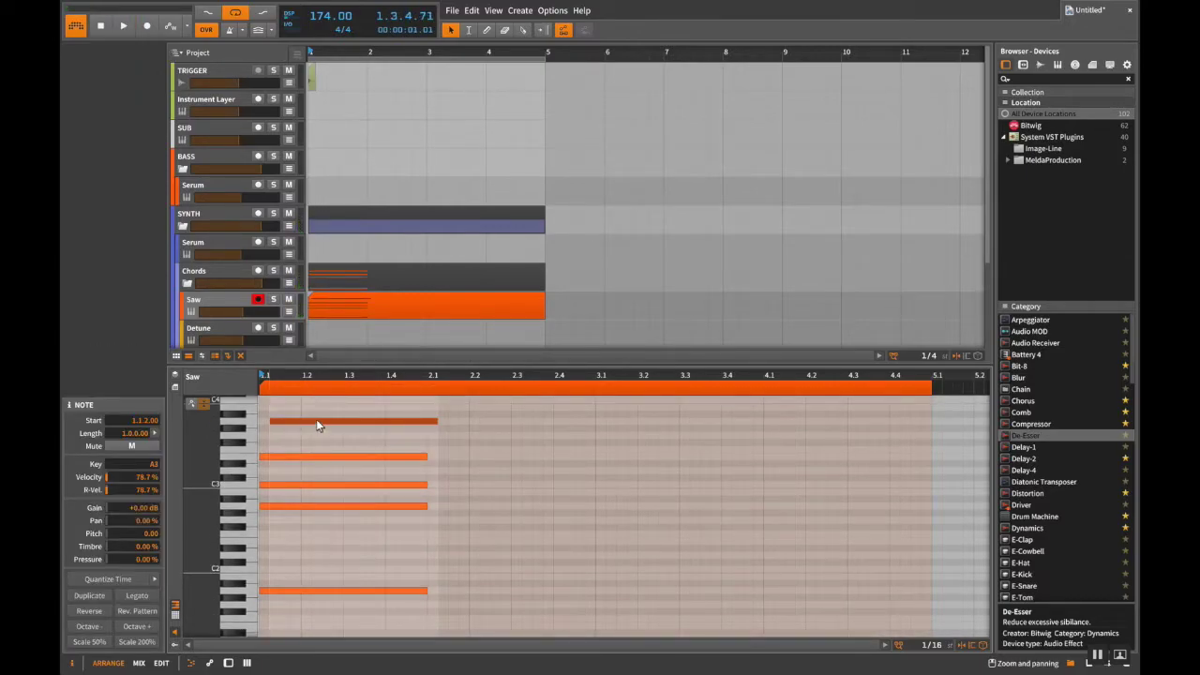
{"action": "key", "text": "space"}
{"action": "key", "text": "Left"}
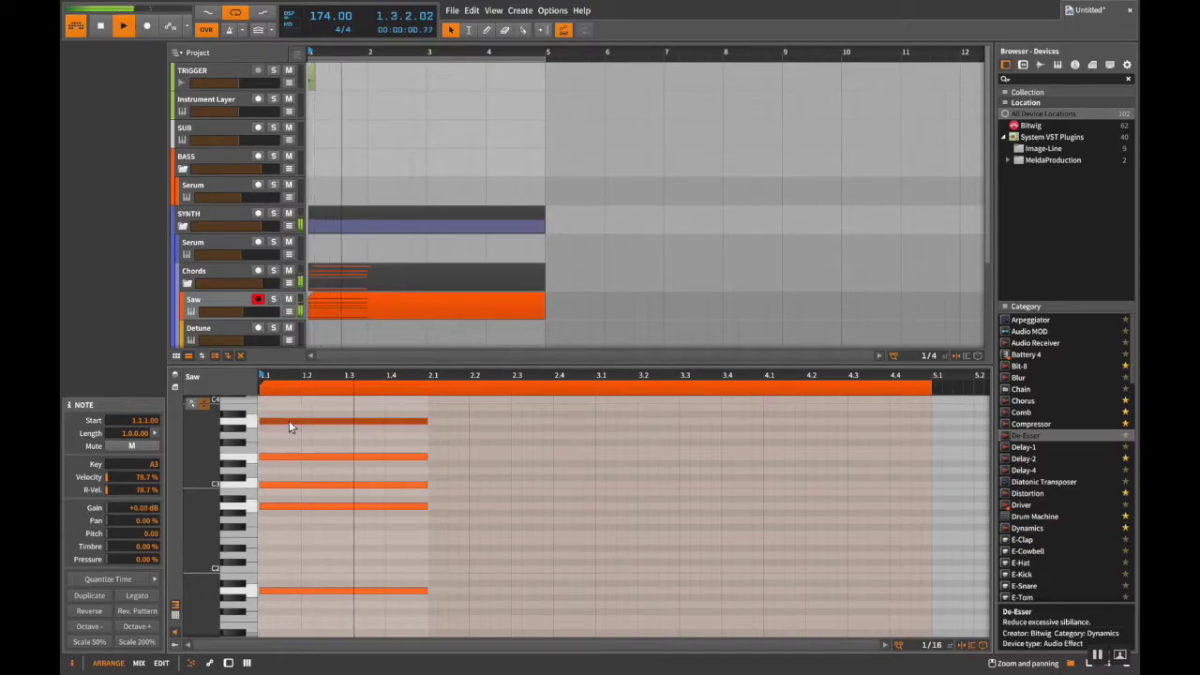
{"action": "key", "text": "space"}
Step: Build a second chord across bar 2 from one-bar G1, G2, B2, D3 and G3 notes and play it back
{"action": "left_click", "coordinate": [434, 438]}
{"action": "double_click", "coordinate": [434, 439]}
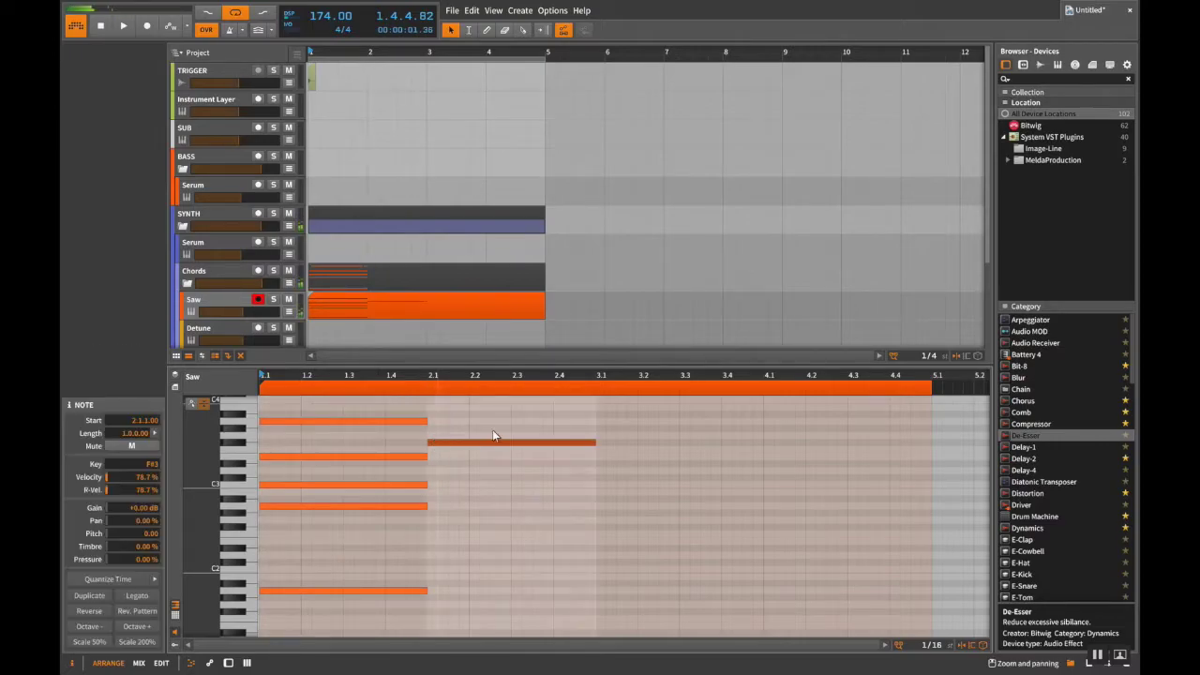
{"action": "double_click", "coordinate": [436, 604]}
{"action": "double_click", "coordinate": [436, 469]}
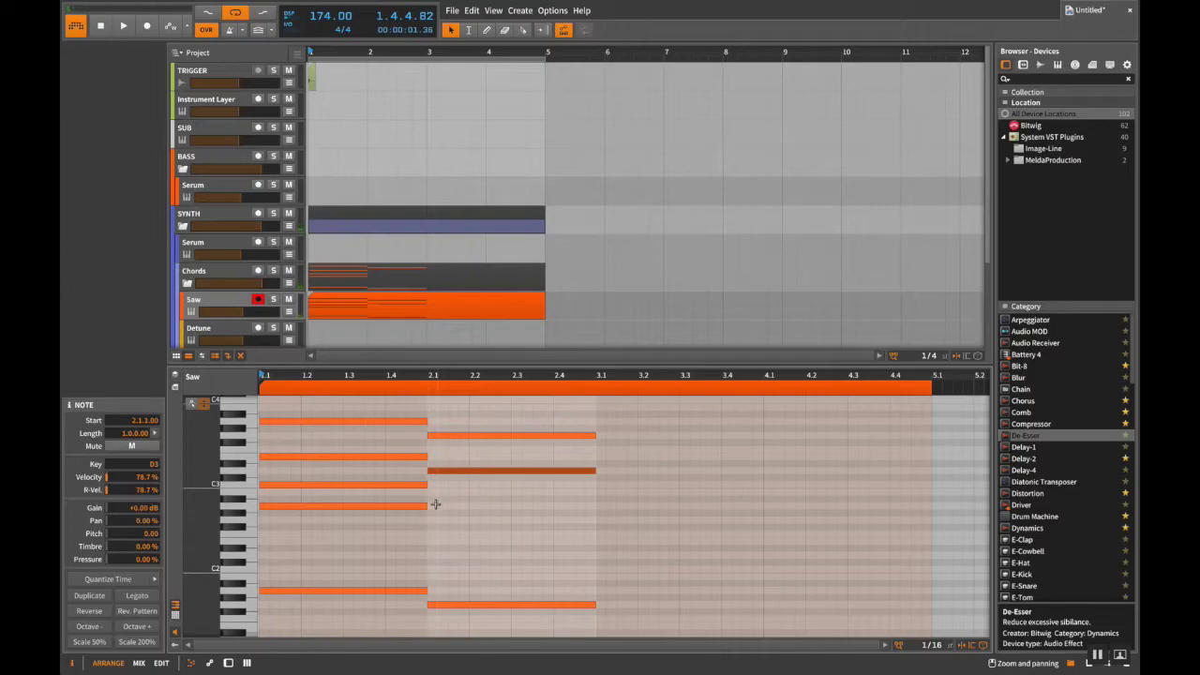
{"action": "double_click", "coordinate": [430, 492]}
{"action": "double_click", "coordinate": [428, 520]}
{"action": "key", "text": "space"}
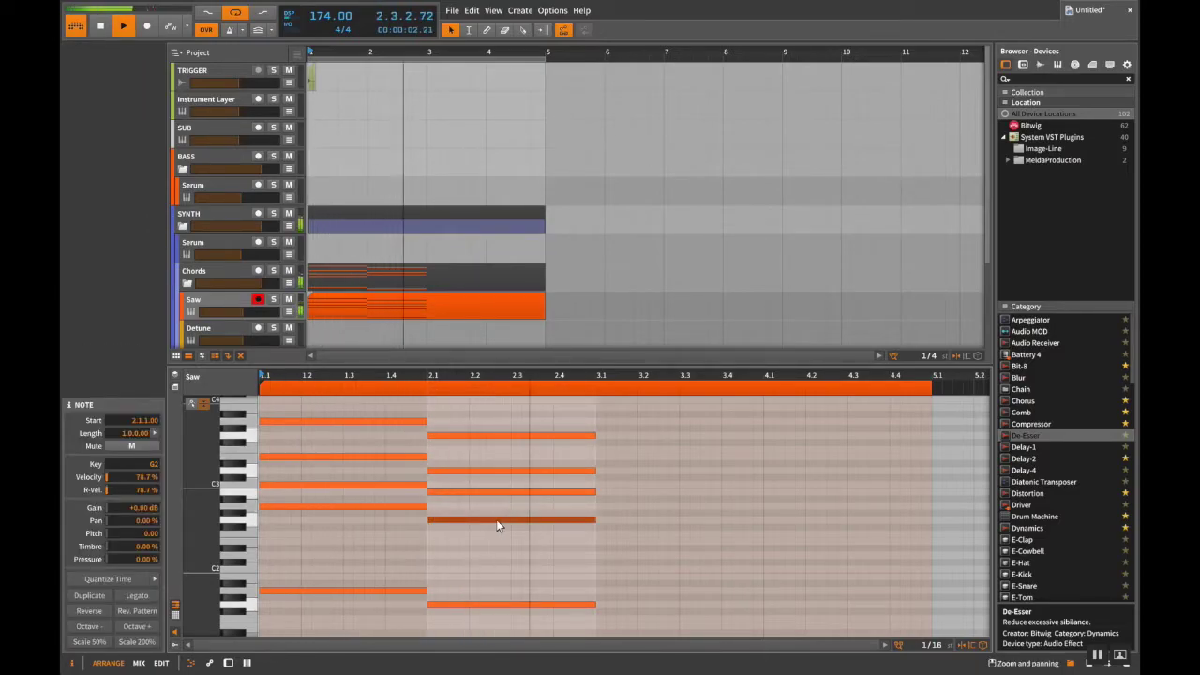
Step: Add a one-bar E1 note at the start of bar 3 as the root of the third chord
{"action": "scroll", "coordinate": [600, 539], "scroll_direction": "down", "scroll_amount": 3}
{"action": "left_click", "coordinate": [594, 575]}
{"action": "double_click", "coordinate": [598, 582]}
{"action": "key", "text": "Up"}
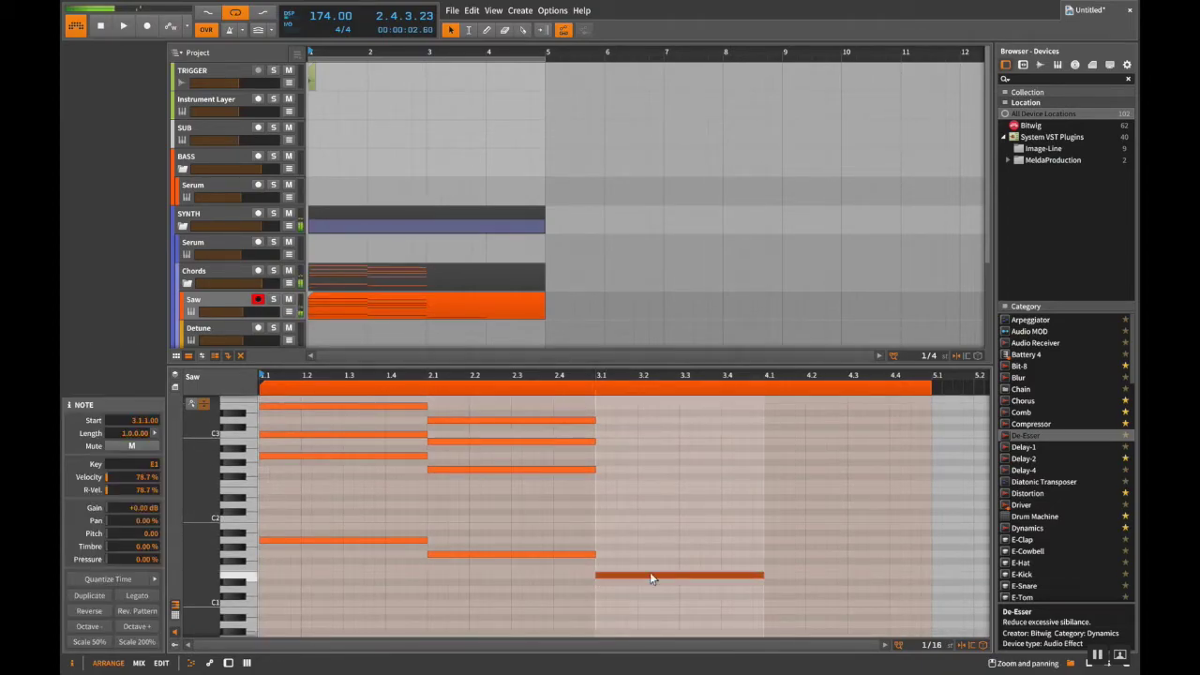
Step: Add one-bar E2, G2 and B2 notes above the E1 in bar 3 and play the progression
{"action": "left_click", "coordinate": [599, 487]}
{"action": "double_click", "coordinate": [599, 489]}
{"action": "left_click", "coordinate": [600, 456]}
{"action": "double_click", "coordinate": [599, 466]}
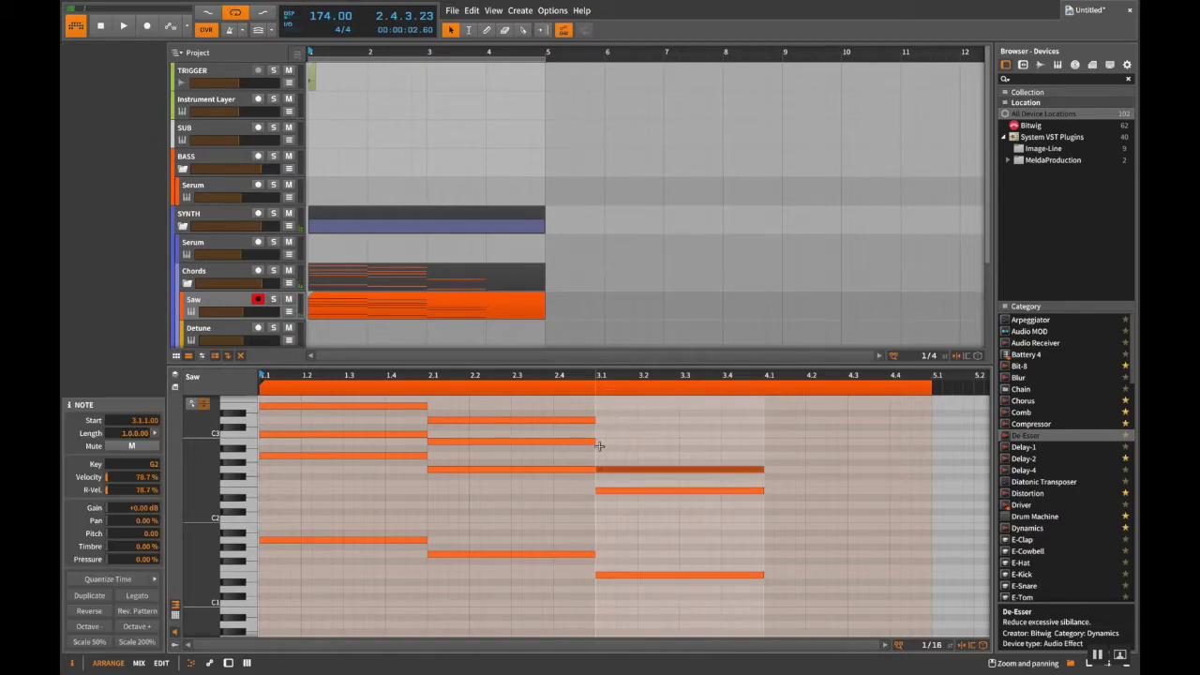
{"action": "left_click", "coordinate": [600, 439]}
{"action": "double_click", "coordinate": [601, 439]}
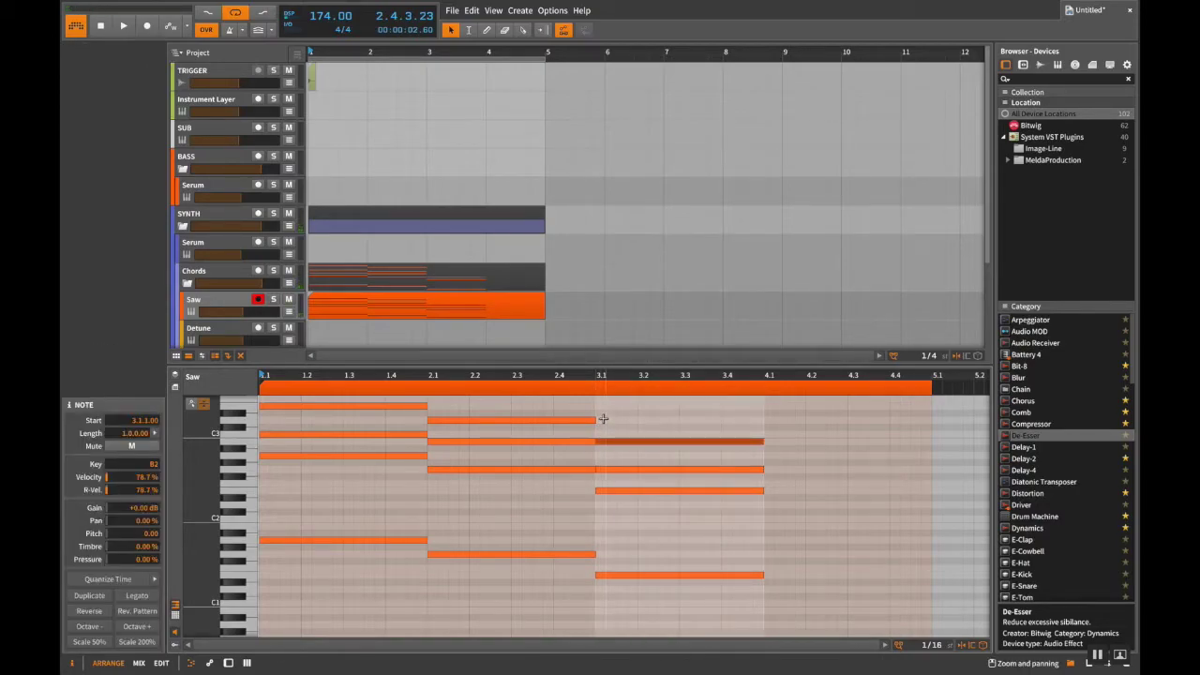
{"action": "key", "text": "space"}
{"action": "scroll", "coordinate": [629, 444], "scroll_direction": "up", "scroll_amount": 2}
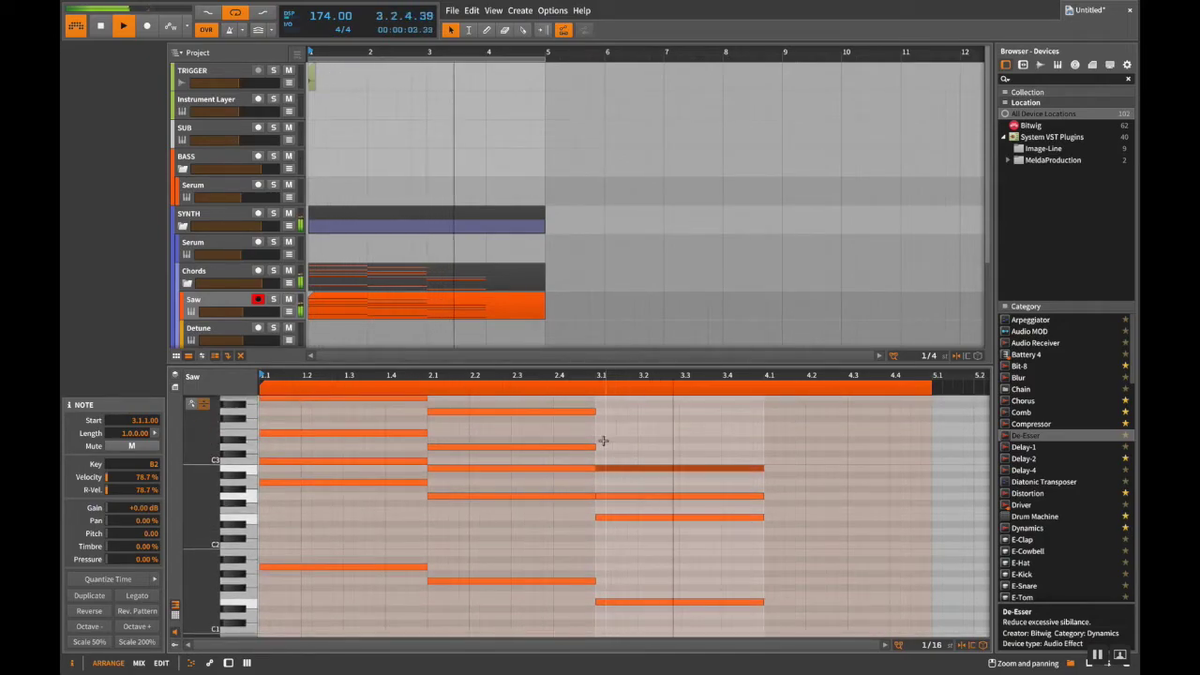
{"action": "key", "text": "space"}
Step: Add a one-bar D3 note on top of the third chord and play the progression
{"action": "left_click", "coordinate": [598, 435]}
{"action": "double_click", "coordinate": [598, 435]}
{"action": "key", "text": "Down"}
{"action": "key", "text": "Down"}
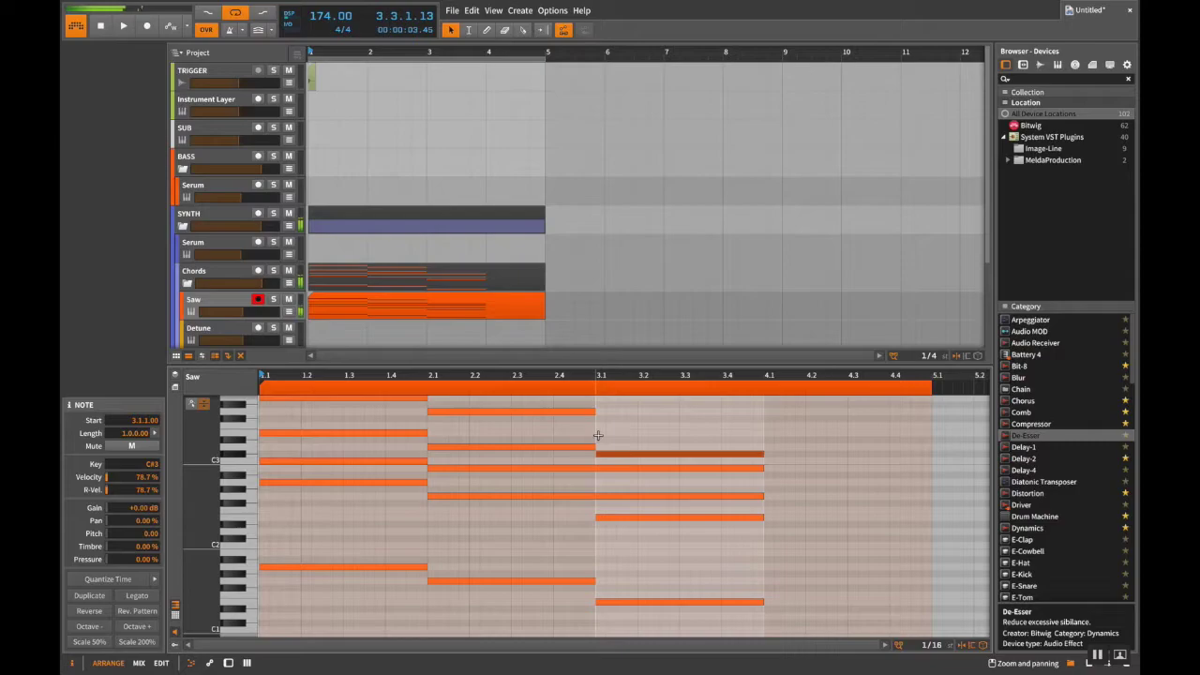
{"action": "key", "text": "space"}
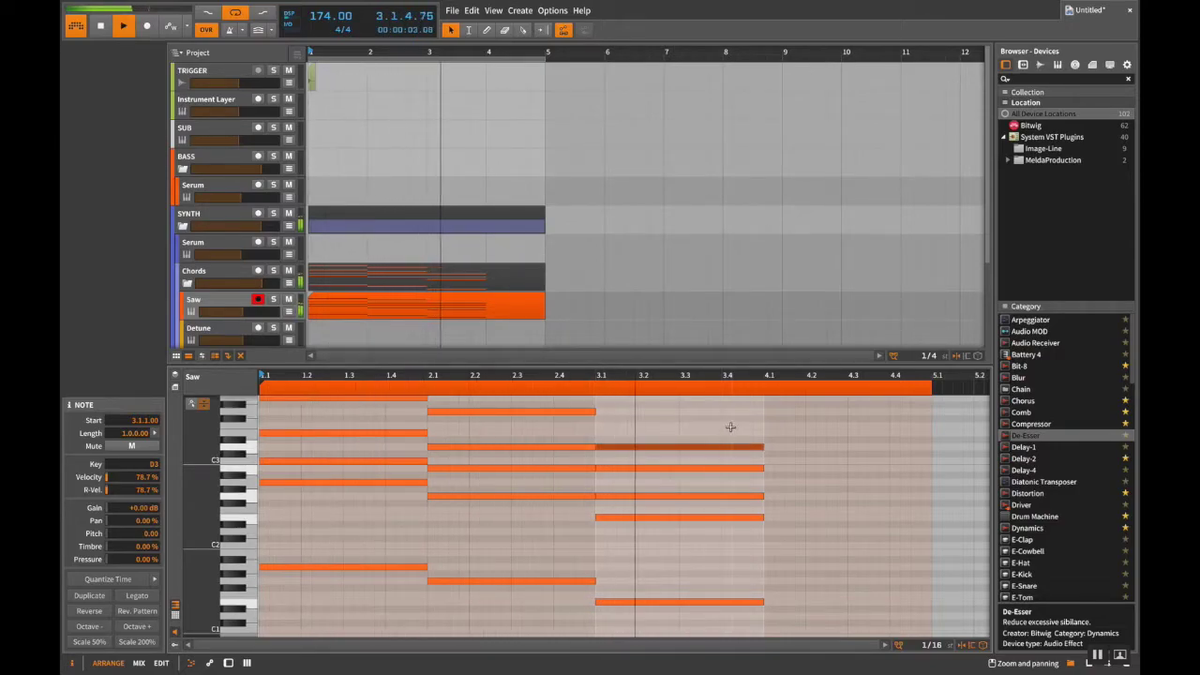
{"action": "key", "text": "space"}
Step: Extend all five notes of the third chord to the end of bar 4
{"action": "left_click_drag", "start_coordinate": [741, 422], "coordinate": [927, 603]}
{"action": "left_click", "coordinate": [605, 456]}
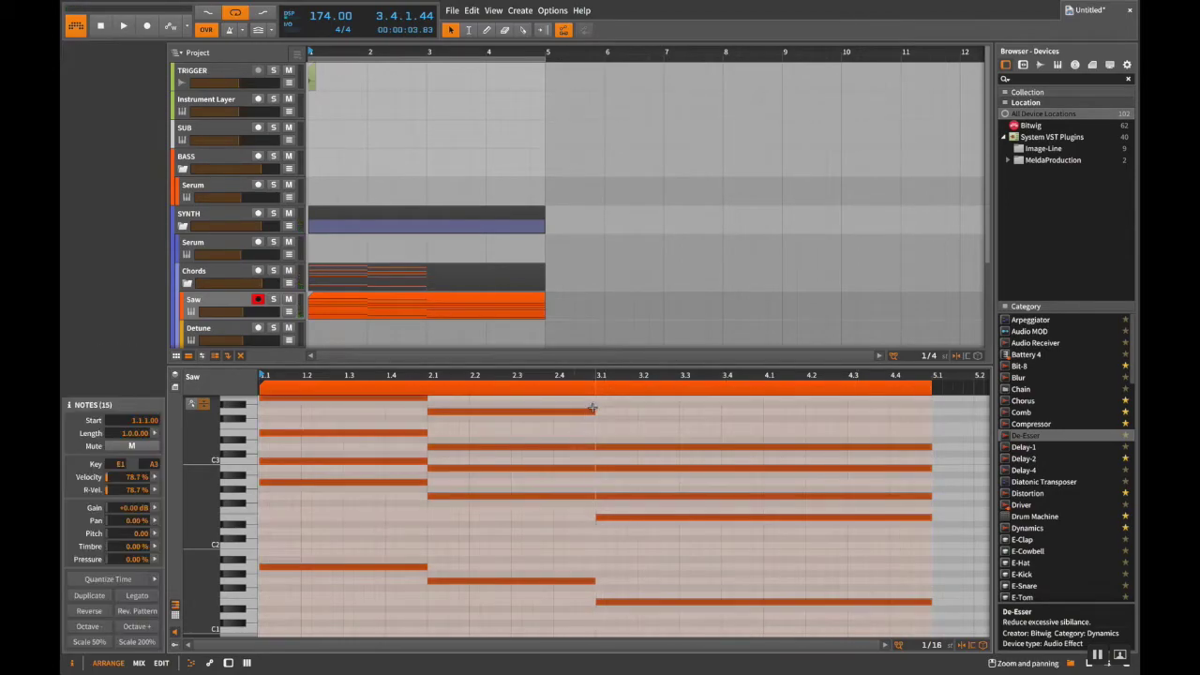
Step: Shorten all the chords together by two beats, play them, and trim the third chord to end one sixteenth before bar 4
{"action": "key", "text": "ctrl+a"}
{"action": "left_click_drag", "start_coordinate": [595, 410], "coordinate": [506, 417]}
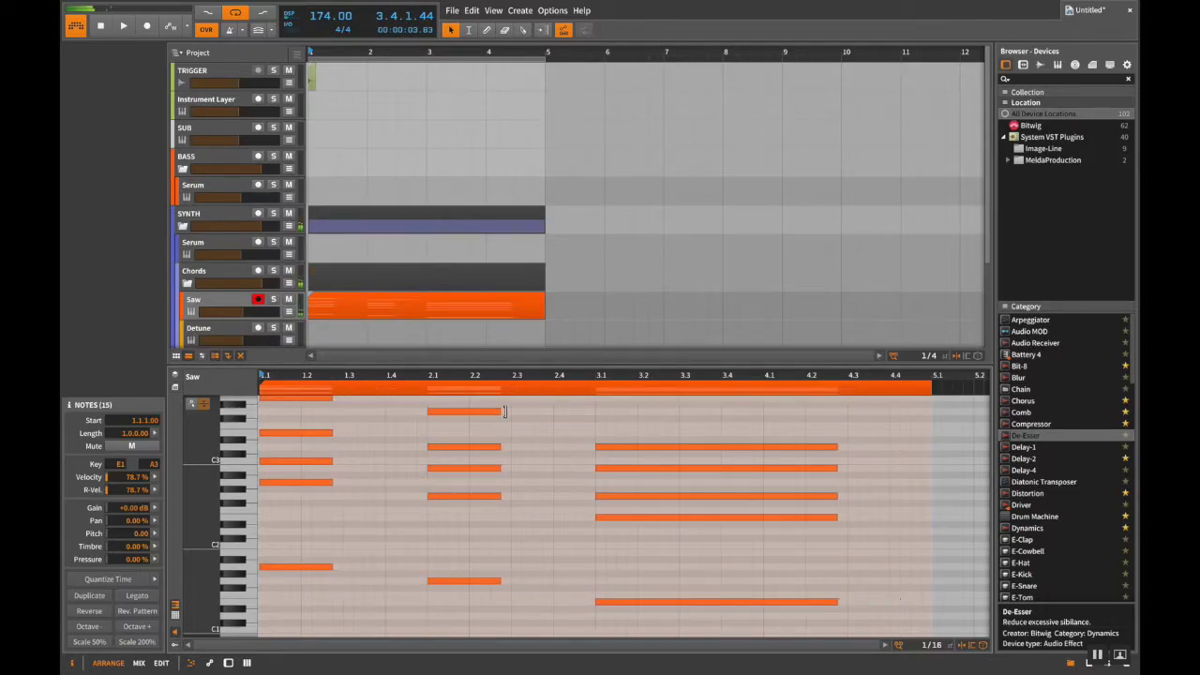
{"action": "left_click", "coordinate": [506, 416]}
{"action": "key", "text": "space"}
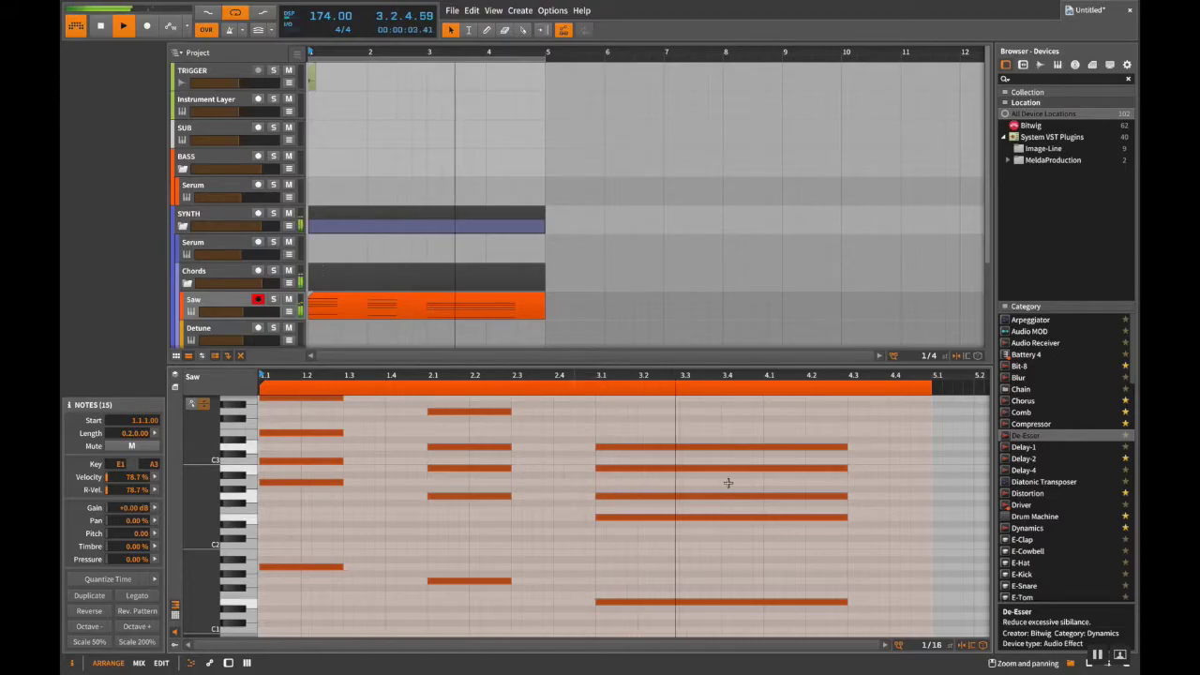
{"action": "left_click_drag", "start_coordinate": [850, 437], "coordinate": [804, 613]}
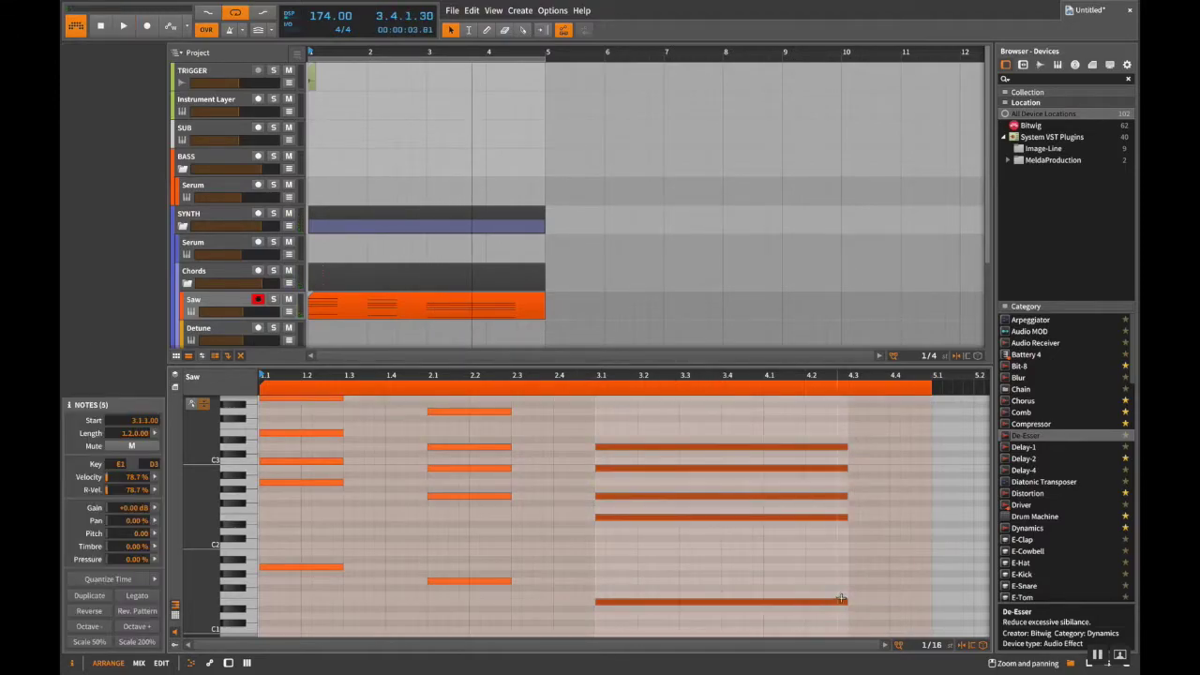
{"action": "left_click_drag", "start_coordinate": [839, 601], "coordinate": [774, 600]}
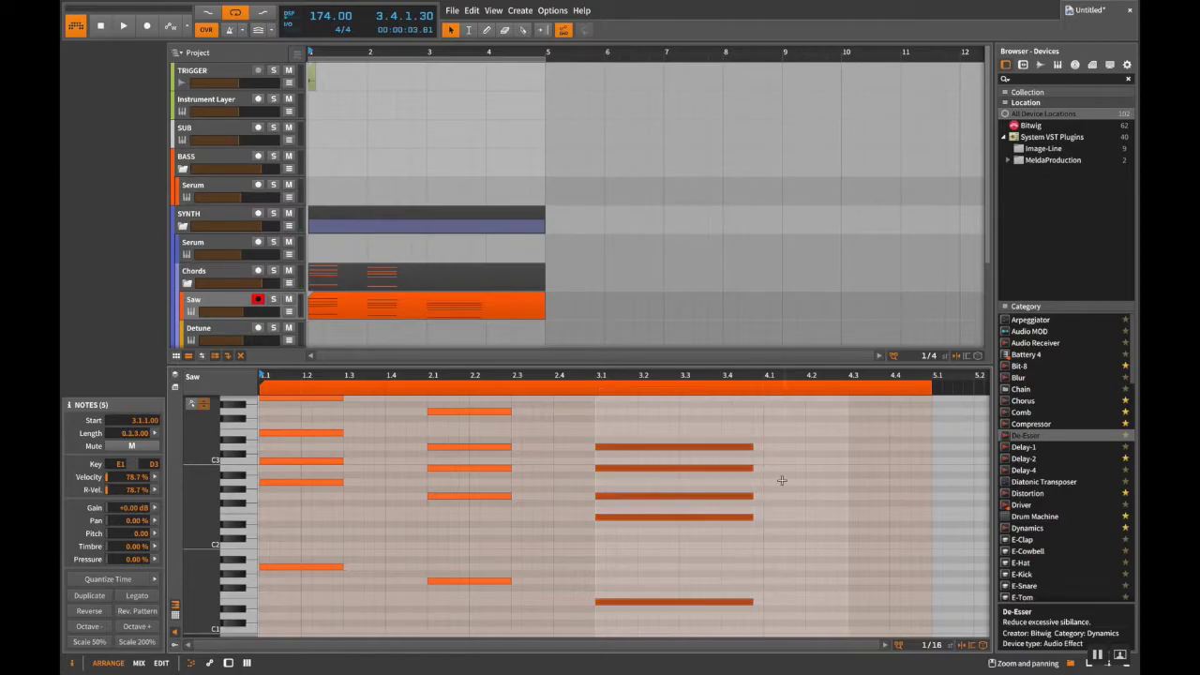
Step: Fill bar 4 with three one-beat stabs of E1, E2, G2, B2 and D3 starting at 4.1.1, 4.2.3 and 4.4.1, and play
{"action": "double_click", "coordinate": [769, 448]}
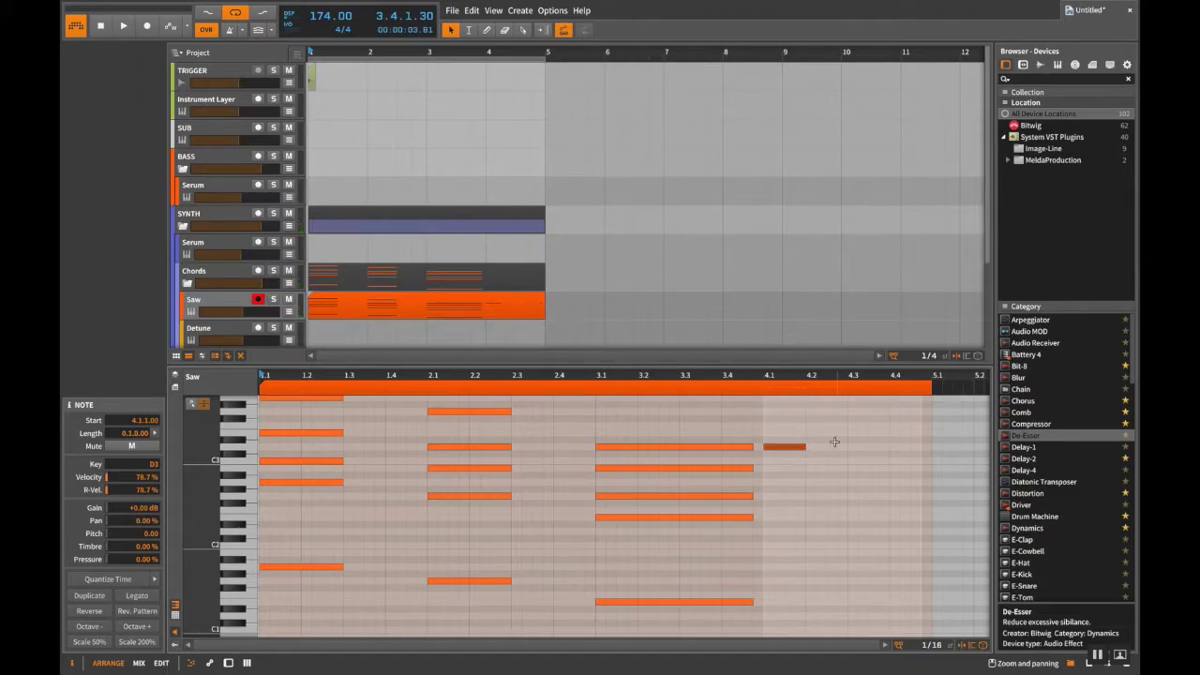
{"action": "double_click", "coordinate": [833, 447]}
{"action": "double_click", "coordinate": [891, 448]}
{"action": "left_click_drag", "start_coordinate": [902, 427], "coordinate": [781, 475]}
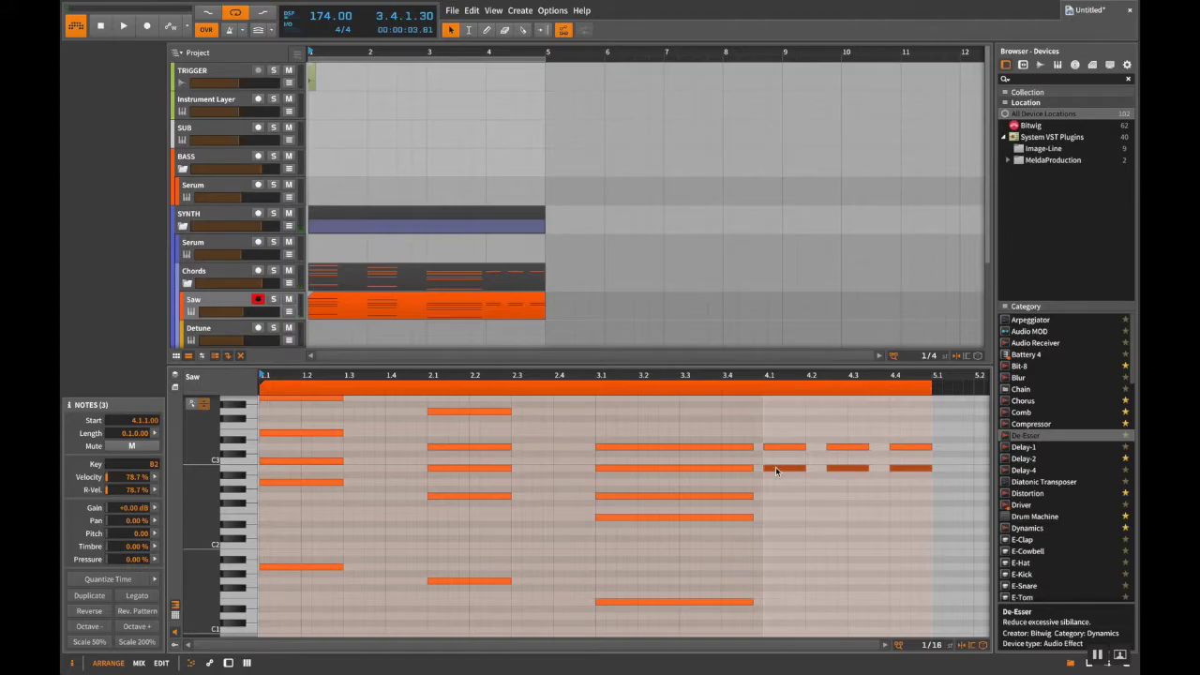
{"action": "left_click_drag", "start_coordinate": [778, 487], "coordinate": [775, 608]}
{"action": "key", "text": "space"}
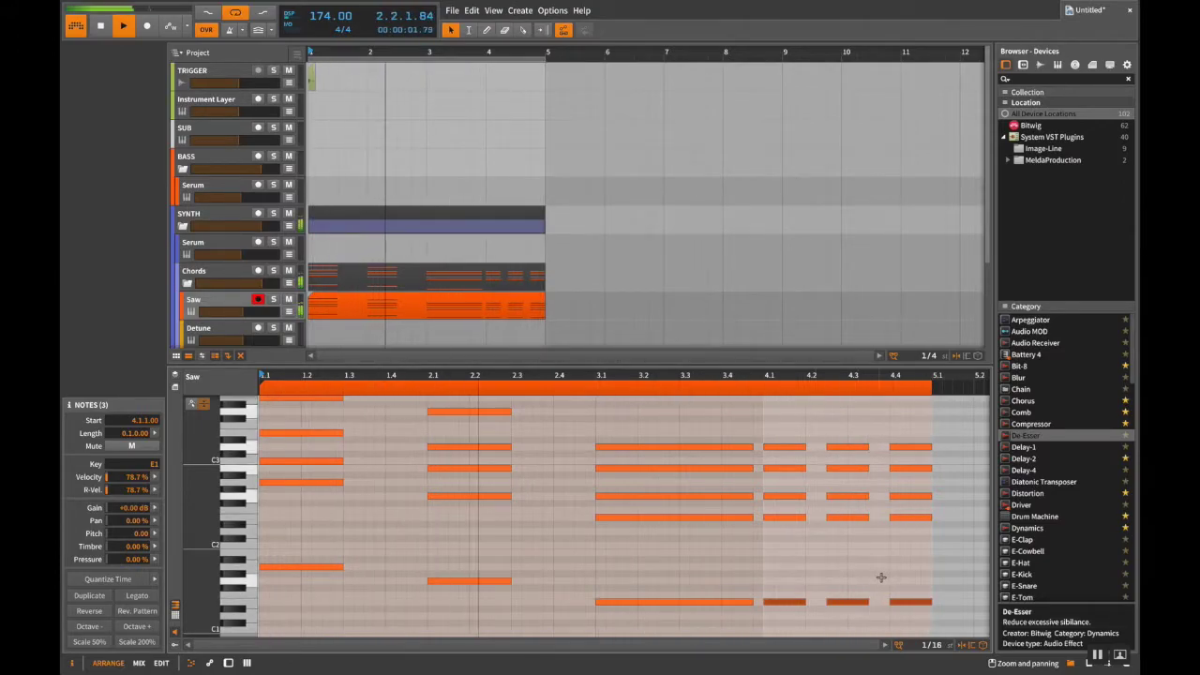
Step: Turn the middle stab of bar 4 into two short stabs by shortening it to a sixteenth, duplicating it and lengthening both slightly
{"action": "left_click_drag", "start_coordinate": [861, 619], "coordinate": [836, 447]}
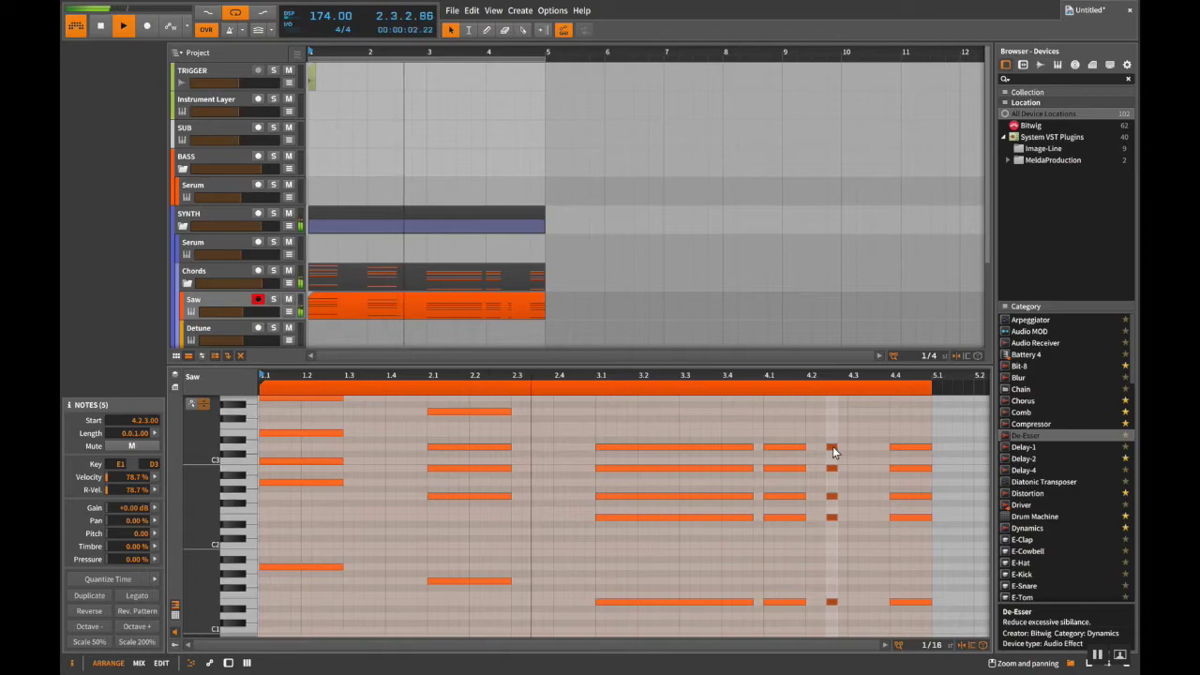
{"action": "key", "text": "ctrl+d"}
{"action": "key", "text": "space"}
{"action": "left_click_drag", "start_coordinate": [859, 436], "coordinate": [840, 601]}
{"action": "key", "text": "space"}
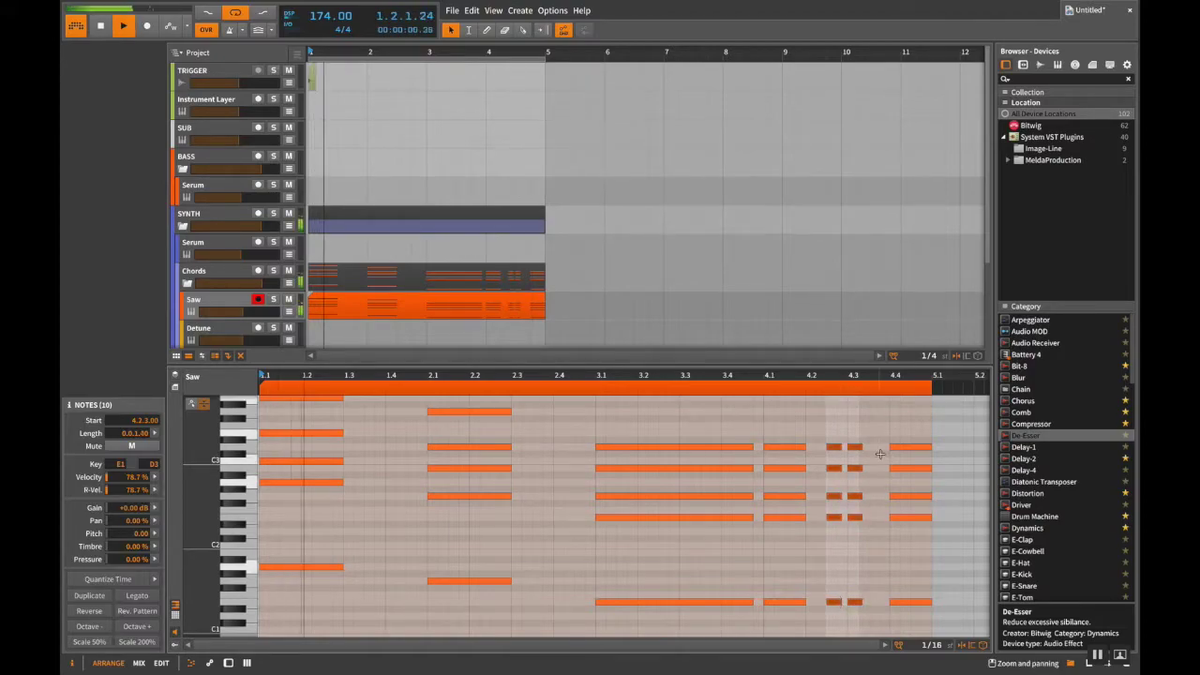
{"action": "left_click", "coordinate": [870, 424]}
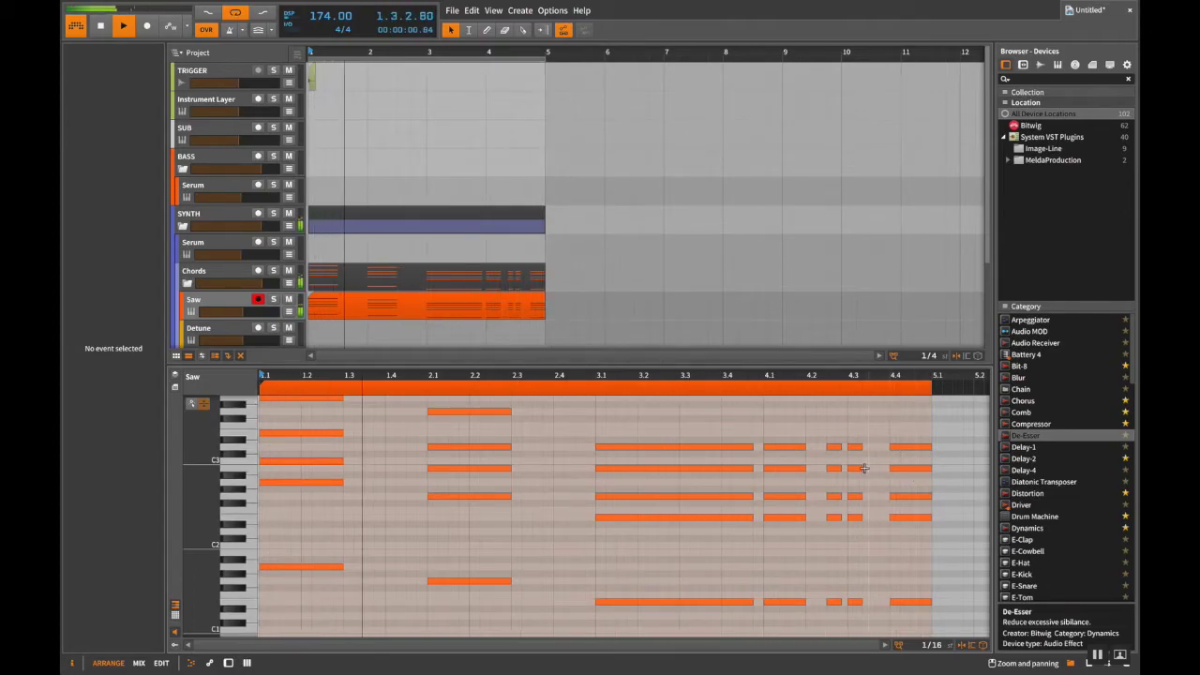
Step: Lengthen the stab at 4.3.1 to 0.0.3.20 and extend the stab at 4.1.1 to just before the following stab
{"action": "left_click_drag", "start_coordinate": [855, 426], "coordinate": [879, 601]}
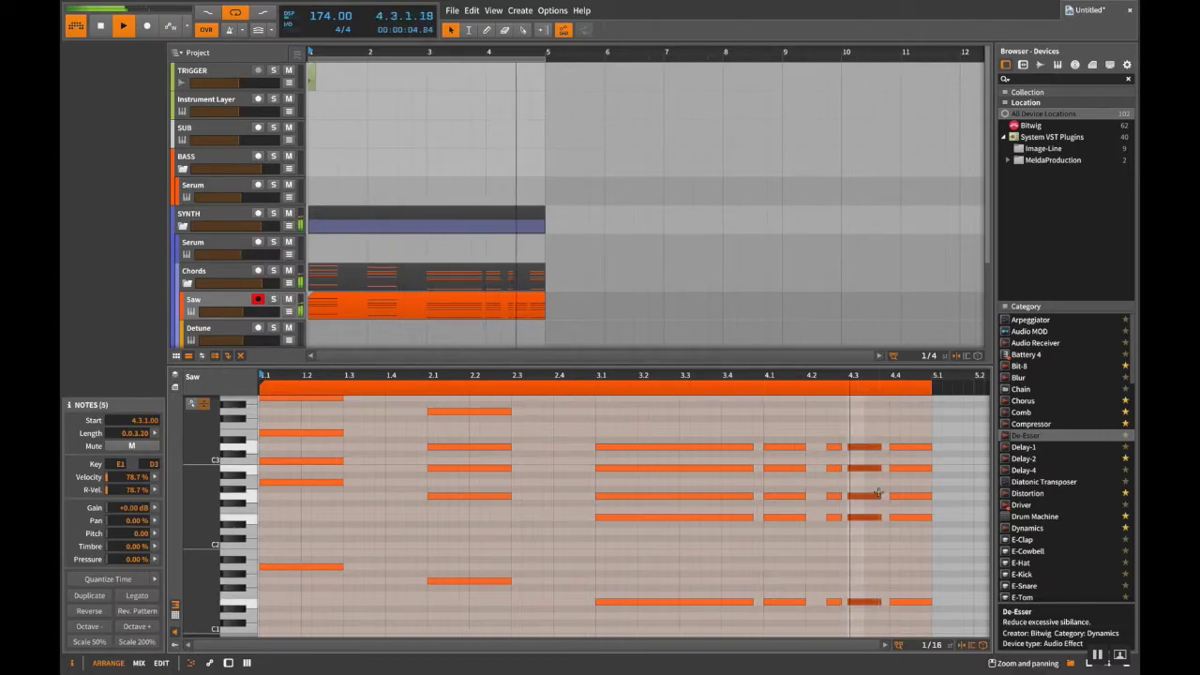
{"action": "left_click_drag", "start_coordinate": [797, 433], "coordinate": [817, 601]}
{"action": "left_click", "coordinate": [756, 424]}
Step: Copy the four-bar Saw clip to the same position on the Detune and Bass tracks
{"action": "scroll", "coordinate": [426, 305], "scroll_direction": "down", "scroll_amount": 2}
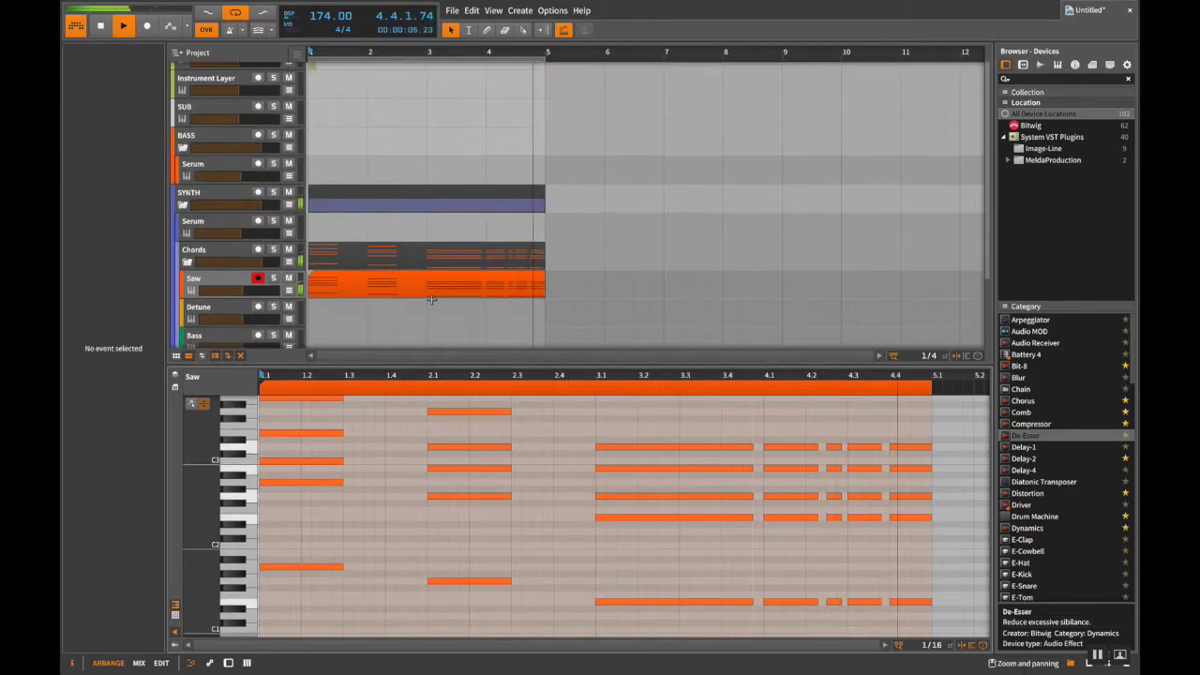
{"action": "left_click_drag", "start_coordinate": [349, 280], "coordinate": [347, 293]}
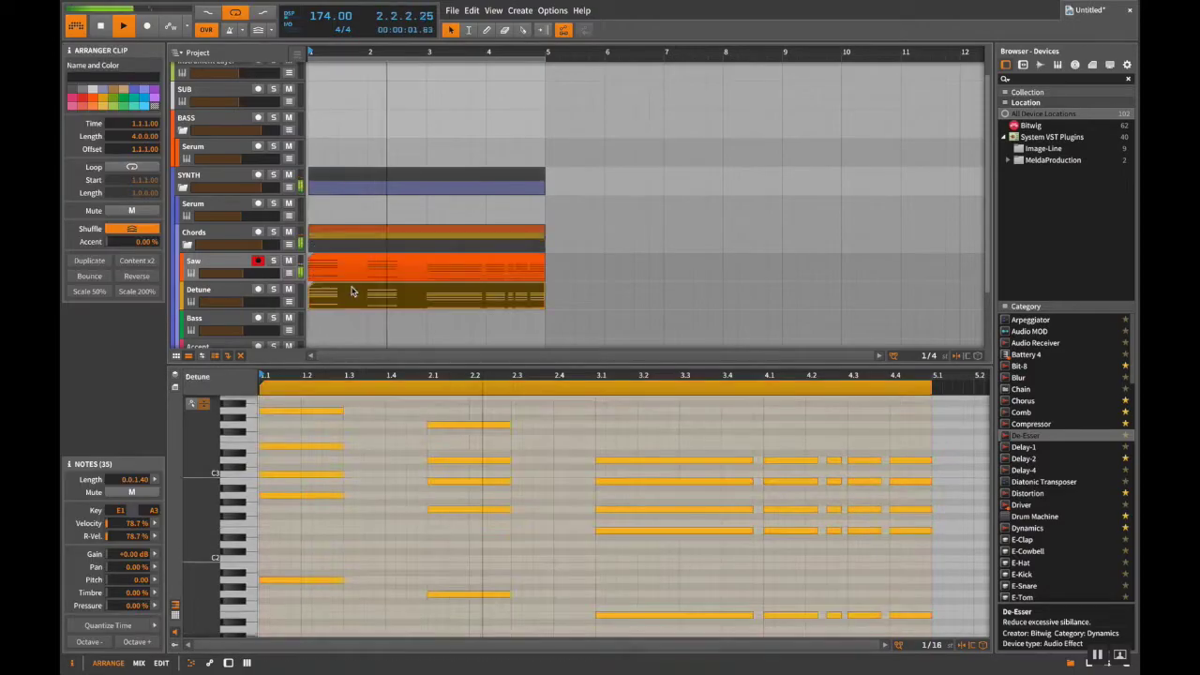
{"action": "scroll", "coordinate": [347, 246], "scroll_direction": "down", "scroll_amount": 2}
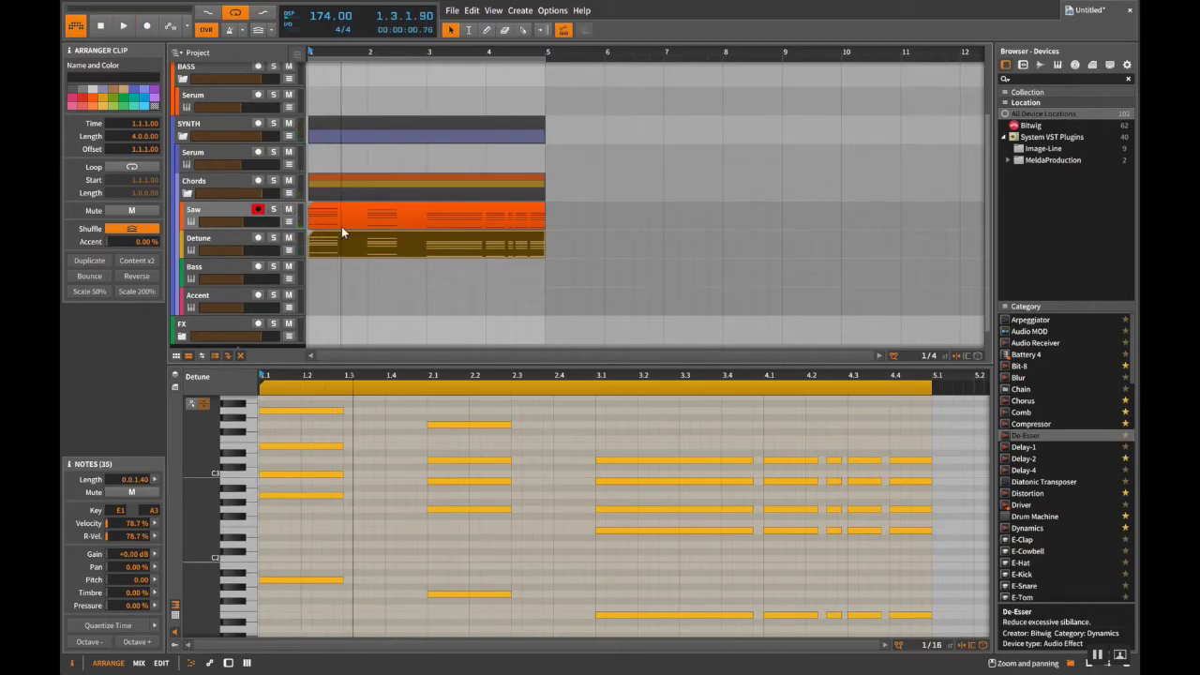
{"action": "left_click_drag", "start_coordinate": [336, 245], "coordinate": [334, 273]}
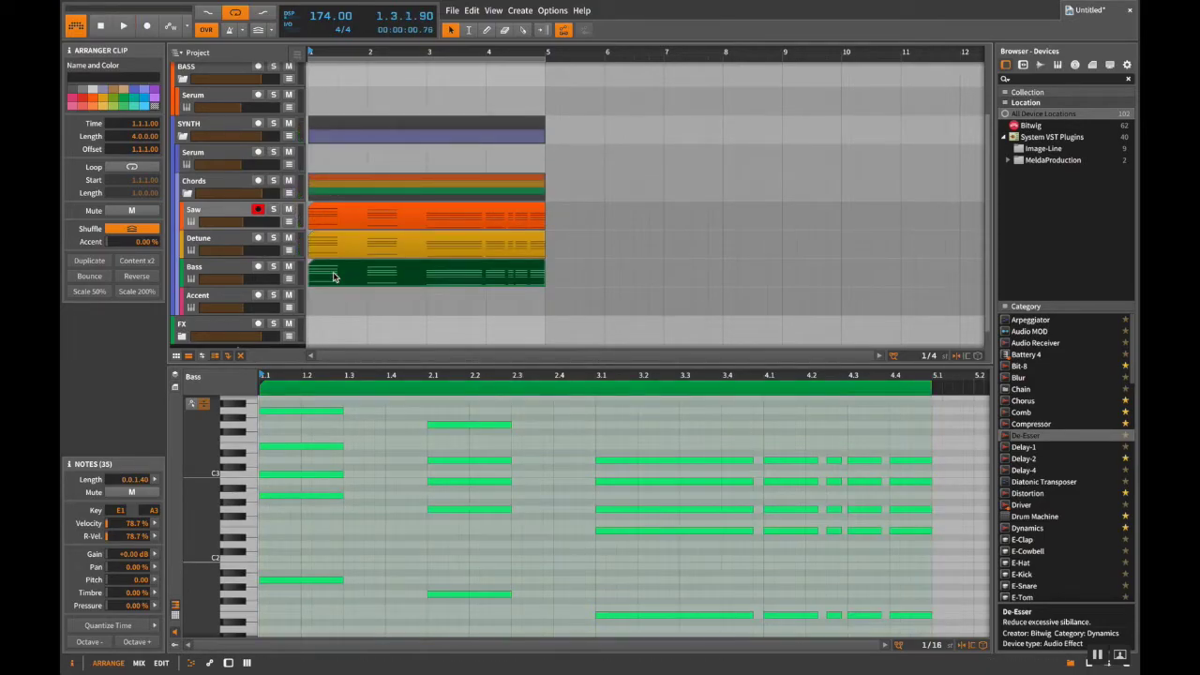
Step: Delete every note above the lowest root notes in the Bass clip and play the layered tracks
{"action": "key", "text": "space"}
{"action": "left_click_drag", "start_coordinate": [308, 547], "coordinate": [906, 399]}
{"action": "key", "text": "Delete"}
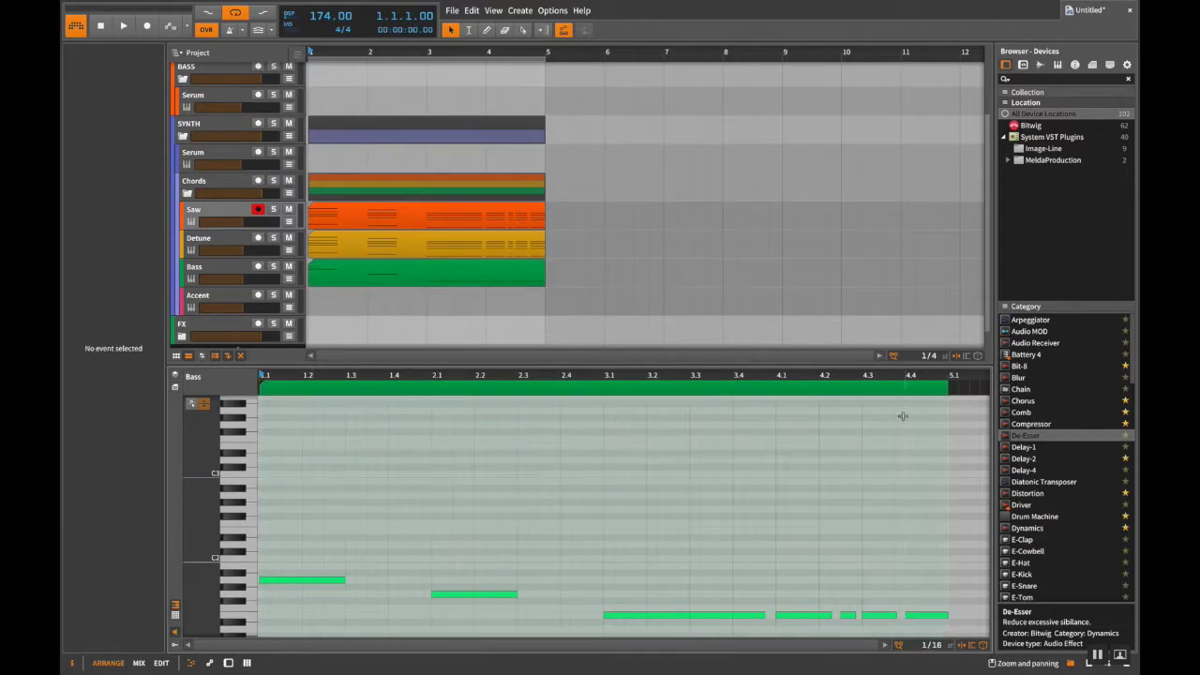
{"action": "left_click", "coordinate": [248, 583]}
{"action": "key", "text": "space"}
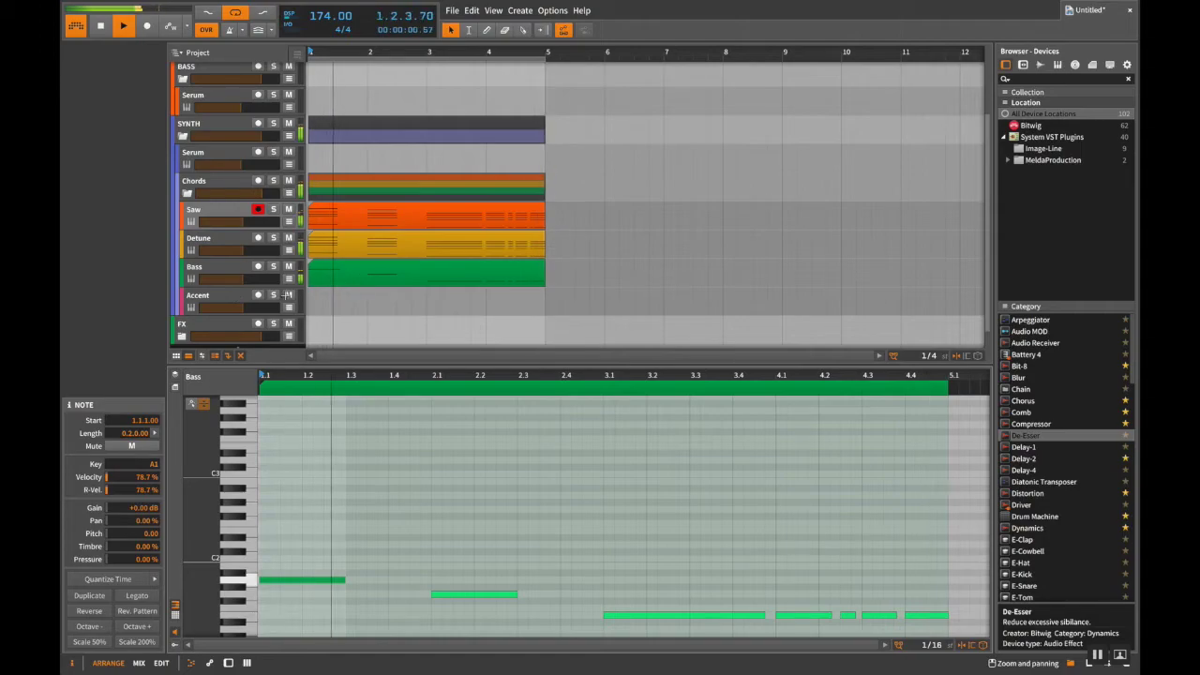
Step: In the Saw clip, select and copy the first chord's C3, the second chord's B2 and all G2 notes from bar 3 onward
{"action": "left_click", "coordinate": [340, 212]}
{"action": "right_click", "coordinate": [415, 446]}
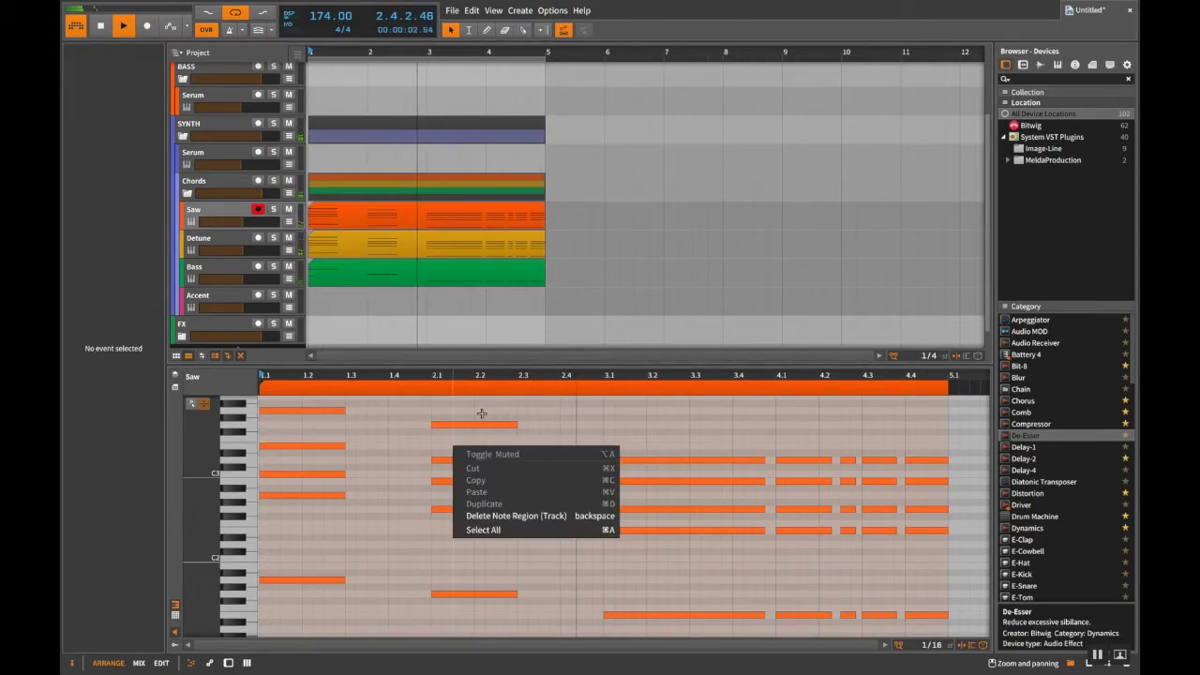
{"action": "key", "text": "Escape"}
{"action": "left_click_drag", "start_coordinate": [488, 401], "coordinate": [295, 438]}
{"action": "left_click_drag", "start_coordinate": [463, 487], "coordinate": [304, 473]}
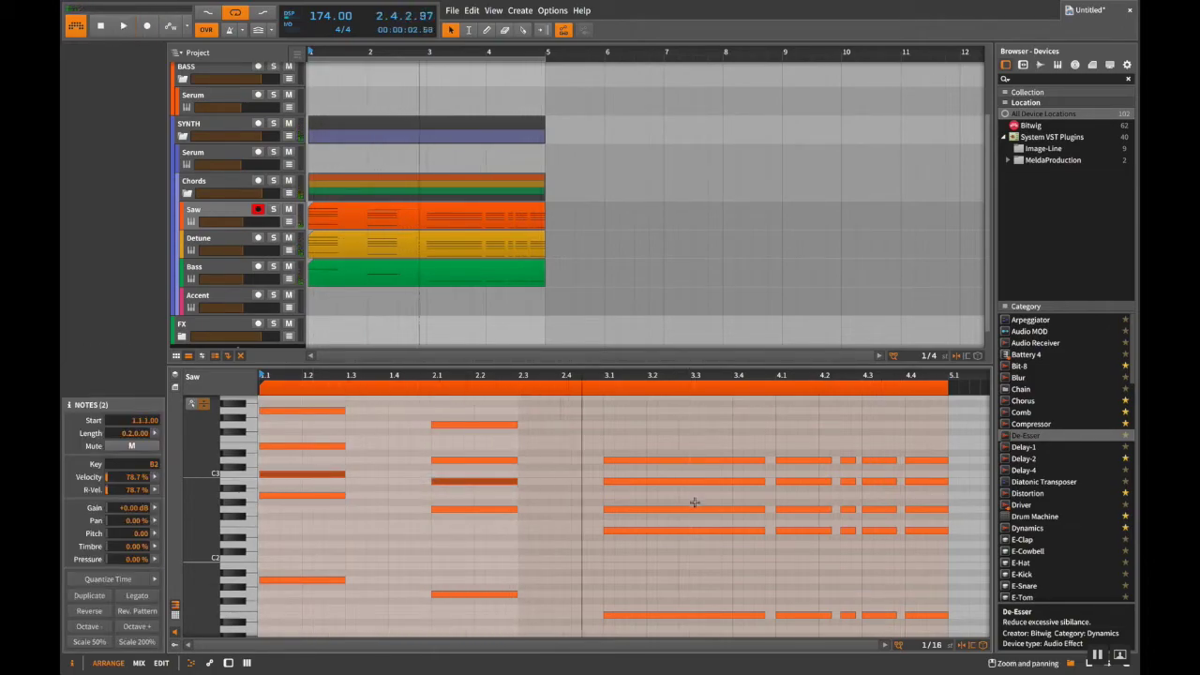
{"action": "left_click_drag", "start_coordinate": [696, 504], "coordinate": [912, 520]}
Step: Paste the copied notes at bar 1 of the Accent track and play the layers
{"action": "left_click", "coordinate": [309, 300]}
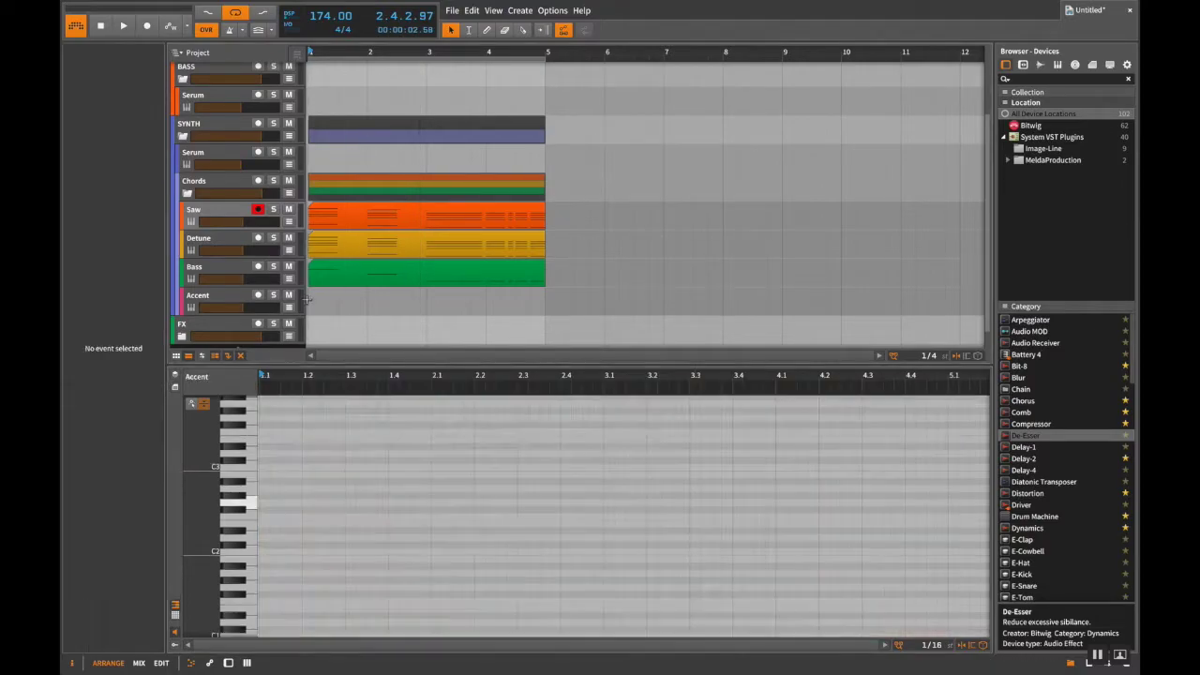
{"action": "key", "text": "ctrl+v"}
{"action": "key", "text": "space"}
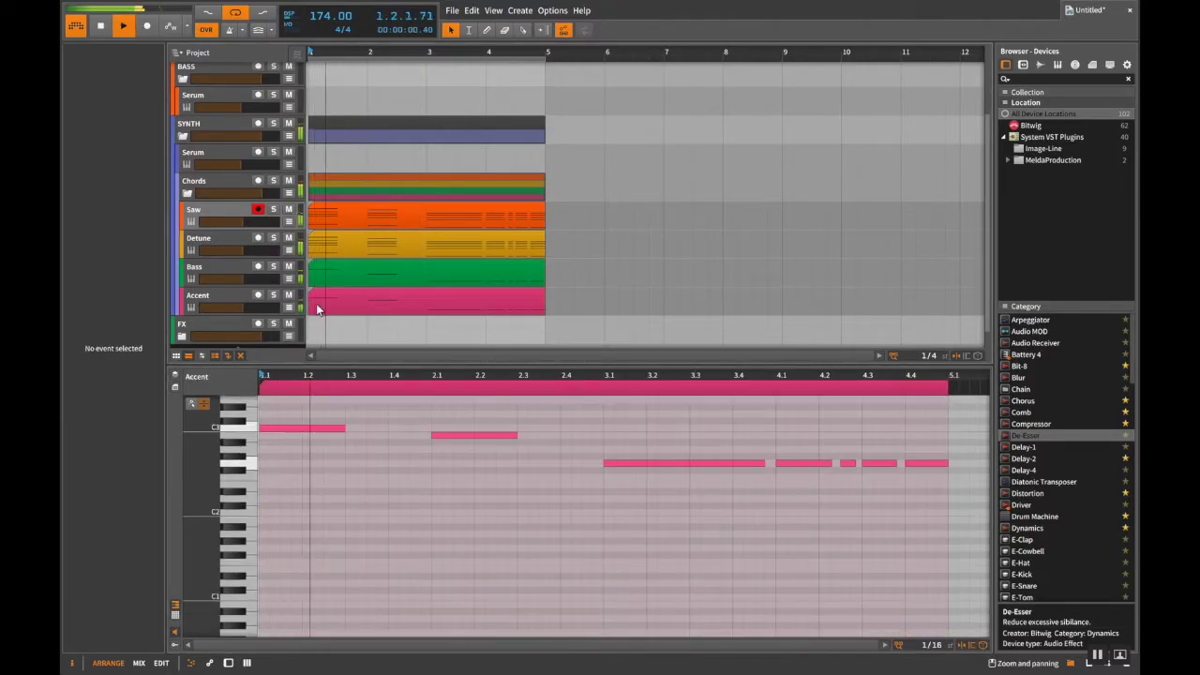
Step: Select the Accent clip, solo the Saw and Accent tracks, and listen to them together
{"action": "left_click", "coordinate": [367, 304]}
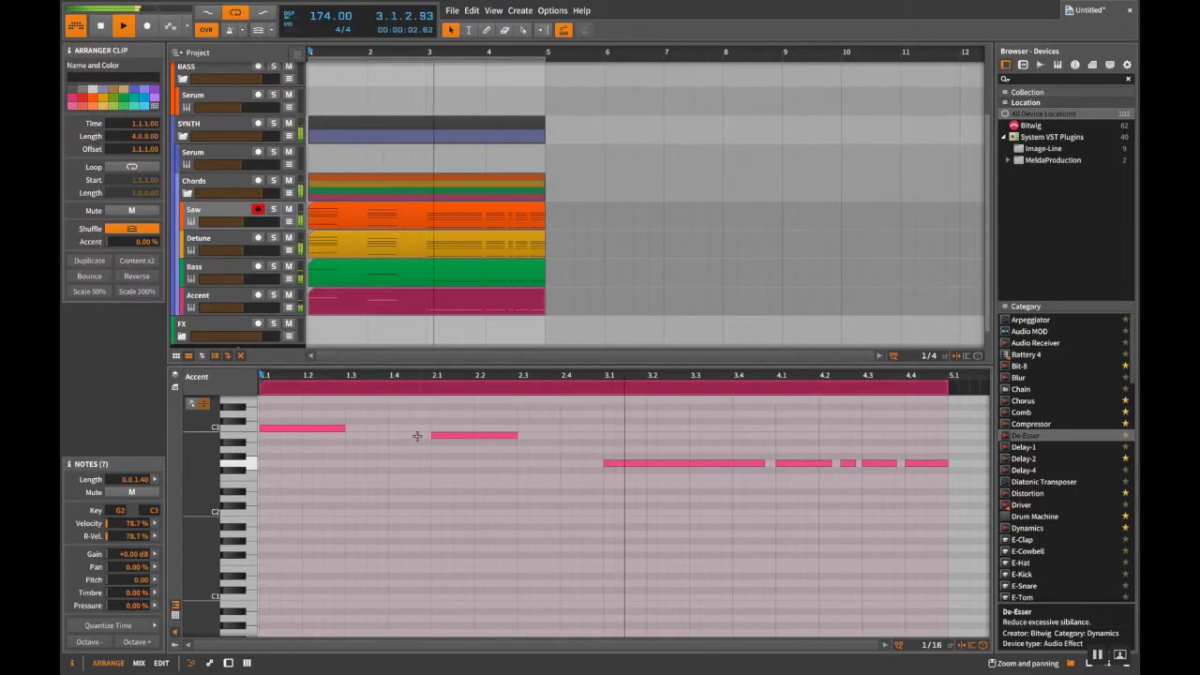
{"action": "left_click", "coordinate": [273, 210]}
{"action": "left_click", "coordinate": [272, 295]}
{"action": "scroll", "coordinate": [328, 454], "scroll_direction": "up", "scroll_amount": 1}
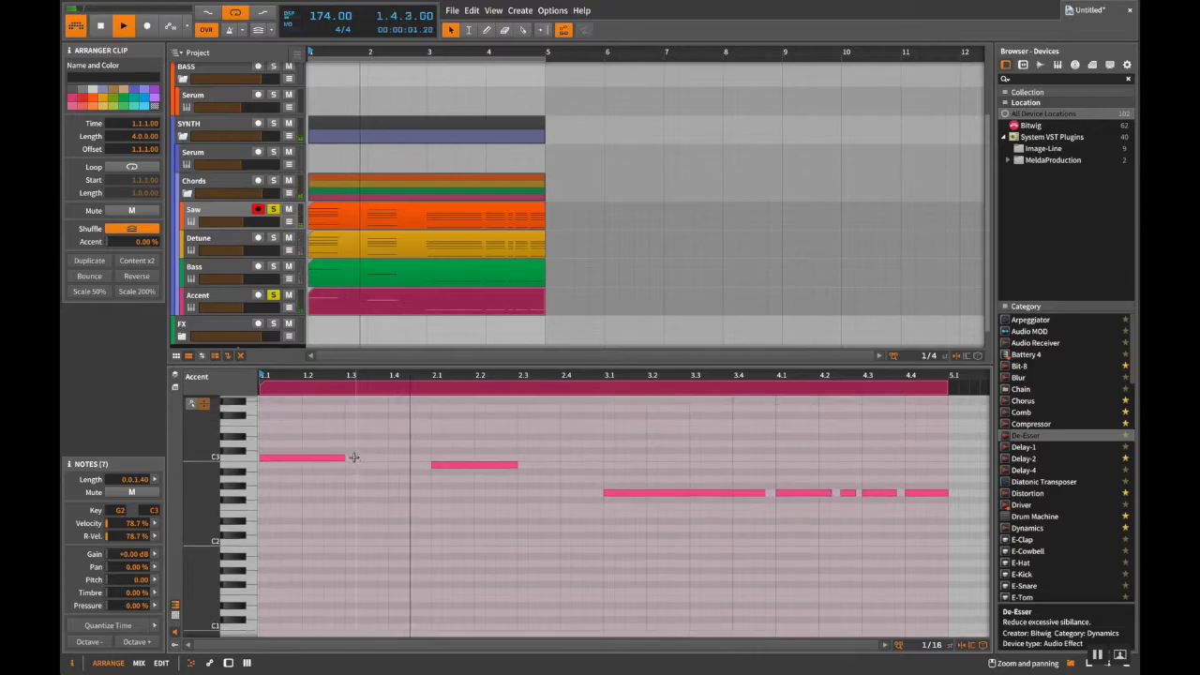
{"action": "key", "text": "space"}
Step: Raise the Accent clip's first note to D3 and its second note to C3, playing back after each change
{"action": "left_click", "coordinate": [298, 456]}
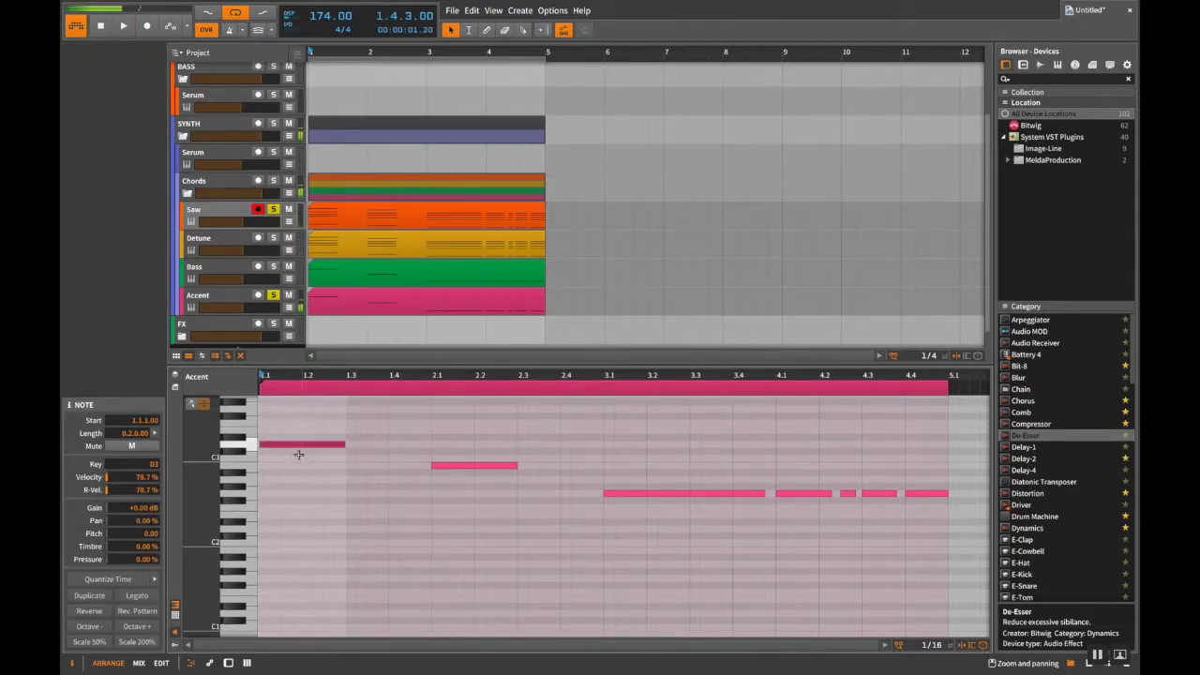
{"action": "key", "text": "space"}
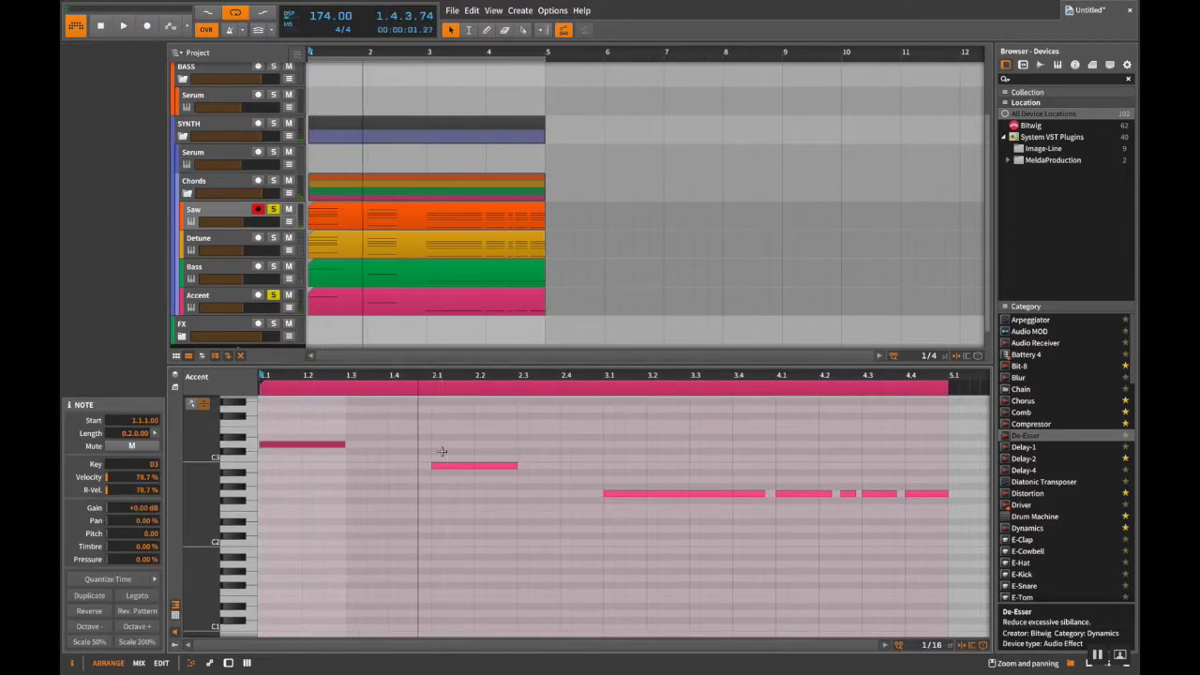
{"action": "left_click_drag", "start_coordinate": [437, 466], "coordinate": [437, 458]}
{"action": "key", "text": "space"}
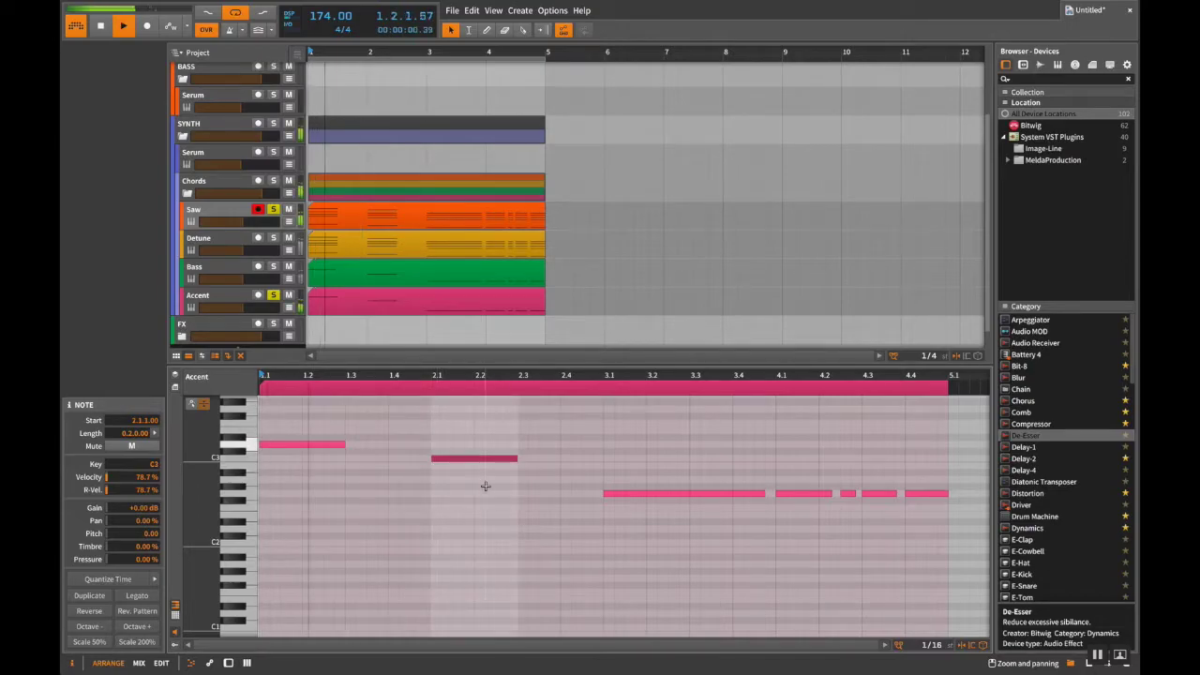
{"action": "key", "text": "space"}
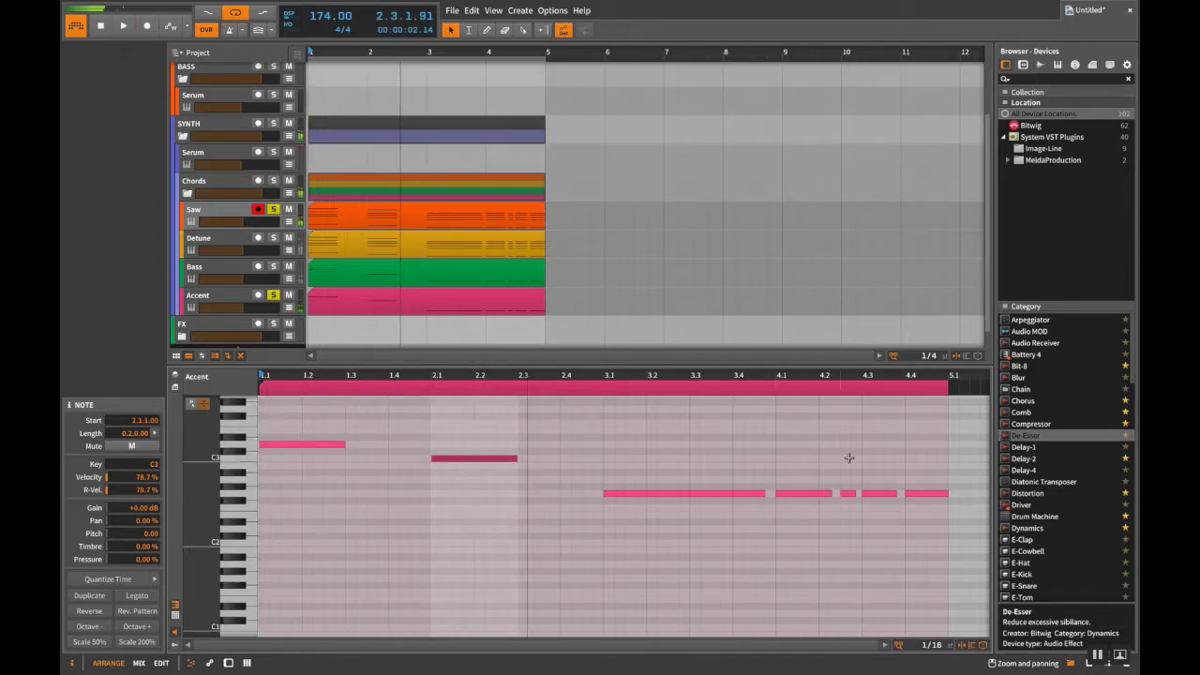
Step: Select the Accent clip's five notes from bar 3 onward and raise them to A#2
{"action": "left_click_drag", "start_coordinate": [922, 456], "coordinate": [601, 550]}
{"action": "key", "text": "Up"}
{"action": "key", "text": "Up"}
{"action": "key", "text": "Up"}
{"action": "key", "text": "Up"}
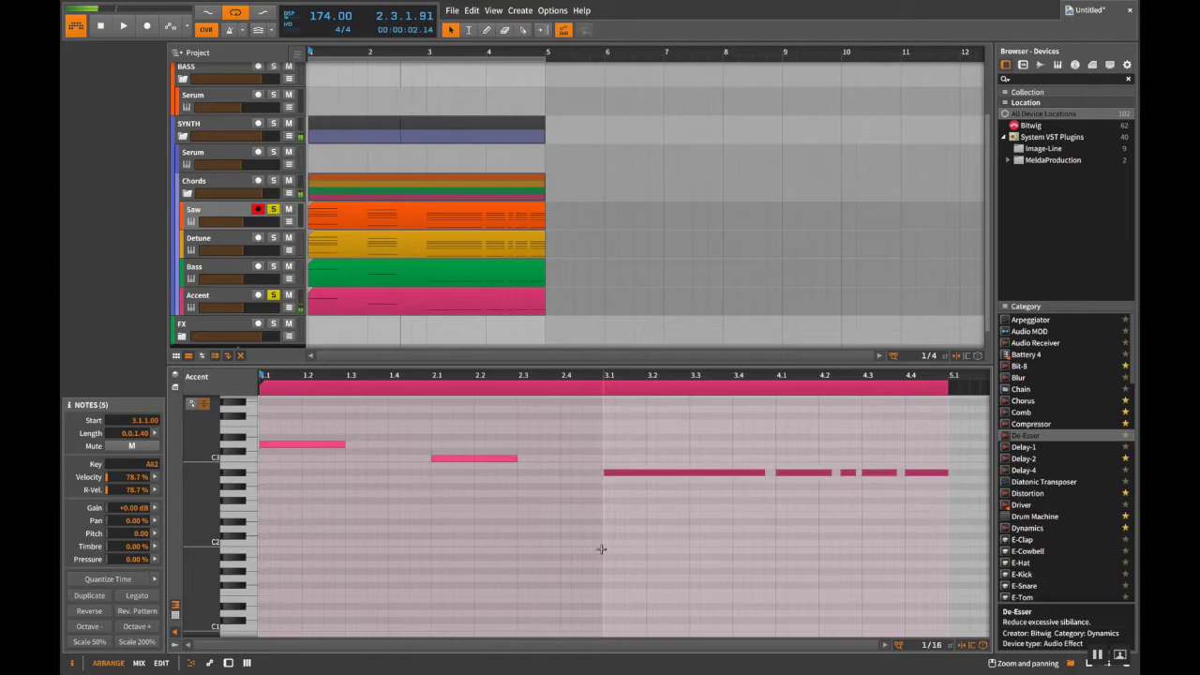
Step: Try lower and higher pitches for the five selected Accent notes from bar 3 onward during playback, settling on E3
{"action": "key", "text": "Down"}
{"action": "key", "text": "Down"}
{"action": "key", "text": "space"}
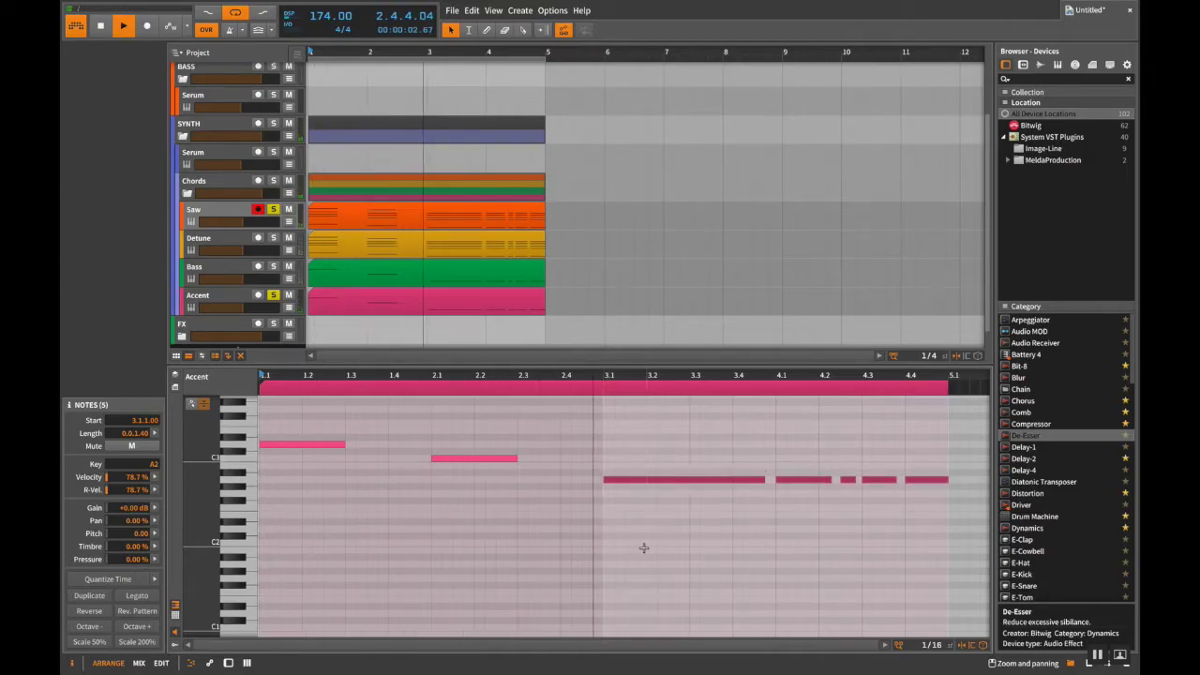
{"action": "key", "text": "Up"}
{"action": "key", "text": "Up"}
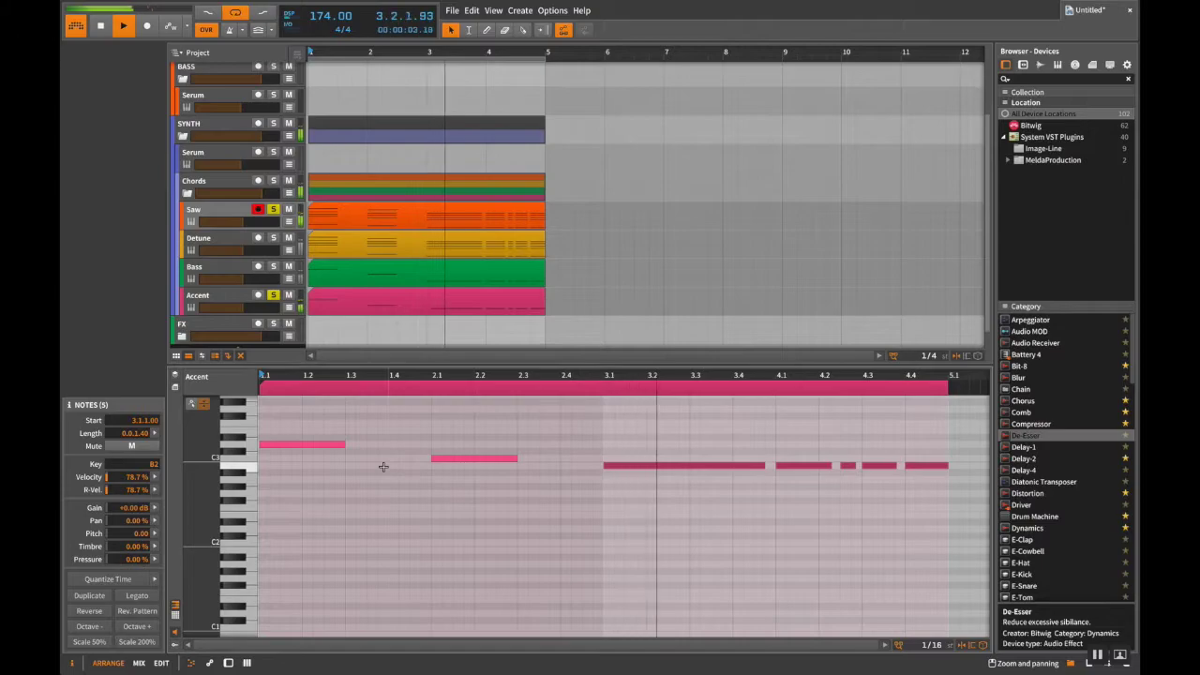
{"action": "key", "text": "Up"}
{"action": "key", "text": "Up"}
{"action": "key", "text": "Up"}
{"action": "key", "text": "Up"}
{"action": "key", "text": "Up"}
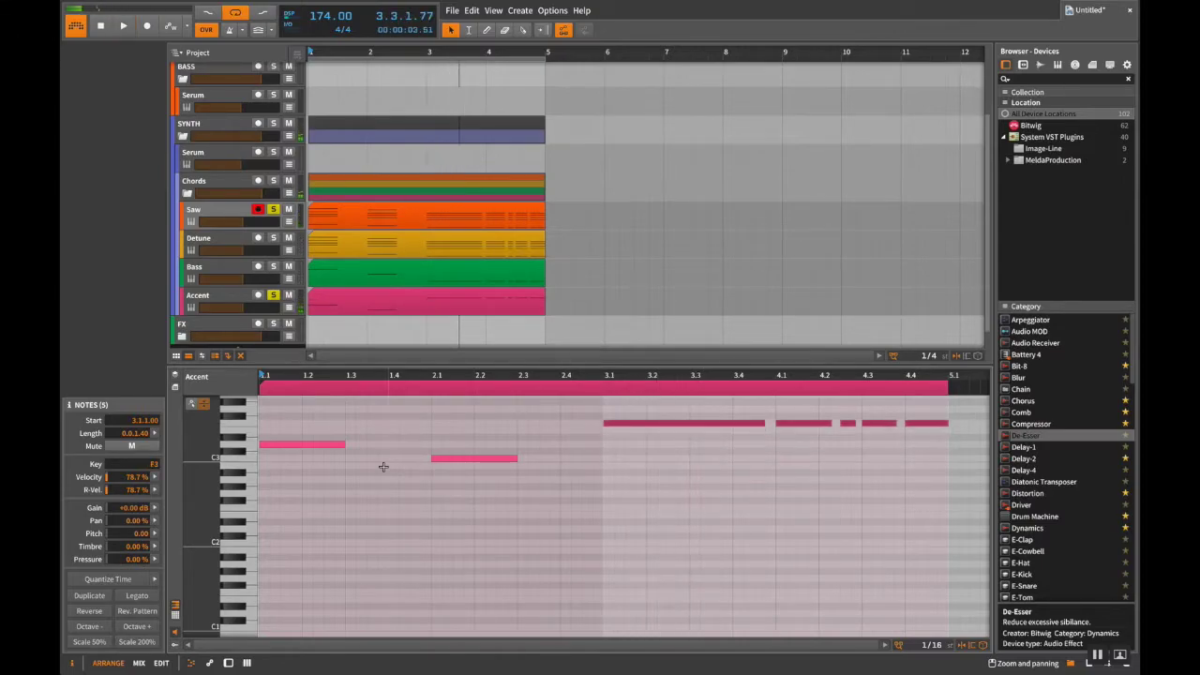
Step: Raise the first note of the Accent clip to A3
{"action": "scroll", "coordinate": [381, 466], "scroll_direction": "up", "scroll_amount": 2}
{"action": "left_click", "coordinate": [296, 545]}
{"action": "key", "text": "Right"}
{"action": "key", "text": "Up"}
{"action": "key", "text": "Up"}
{"action": "key", "text": "Up"}
{"action": "key", "text": "Up"}
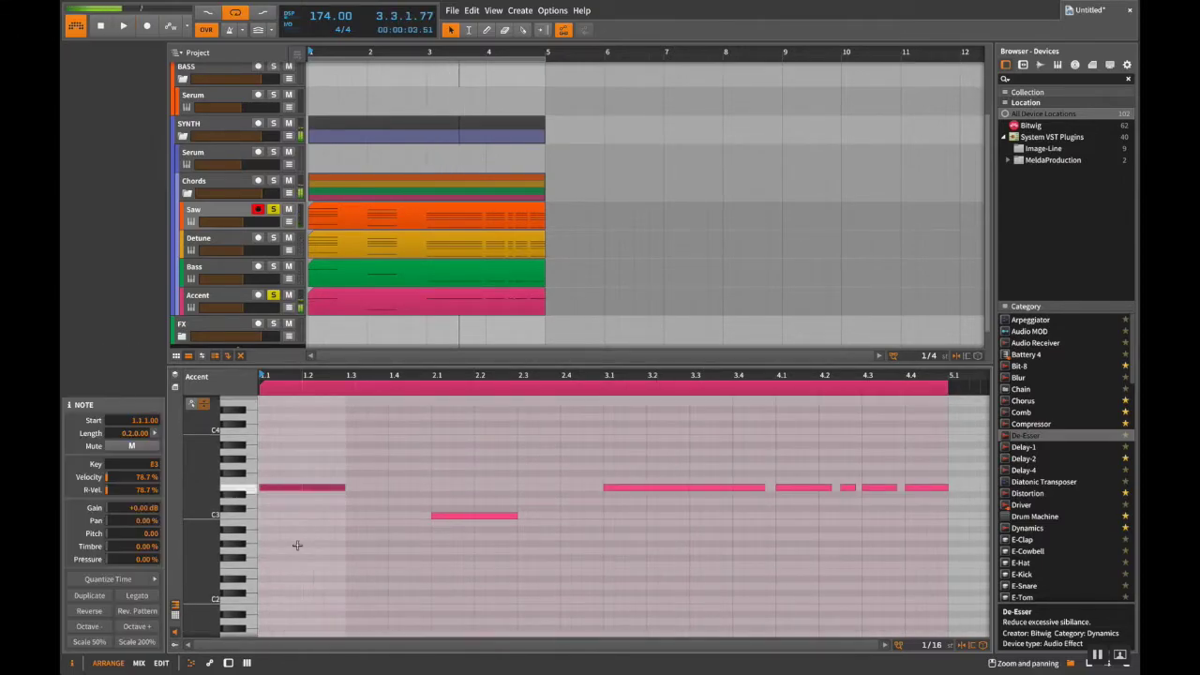
Step: Raise the Accent clip's second note to G3 and play the part
{"action": "key", "text": "Right"}
{"action": "key", "text": "Up"}
{"action": "key", "text": "Up"}
{"action": "key", "text": "Up"}
{"action": "key", "text": "Up"}
{"action": "key", "text": "Up"}
{"action": "key", "text": "Up"}
{"action": "key", "text": "space"}
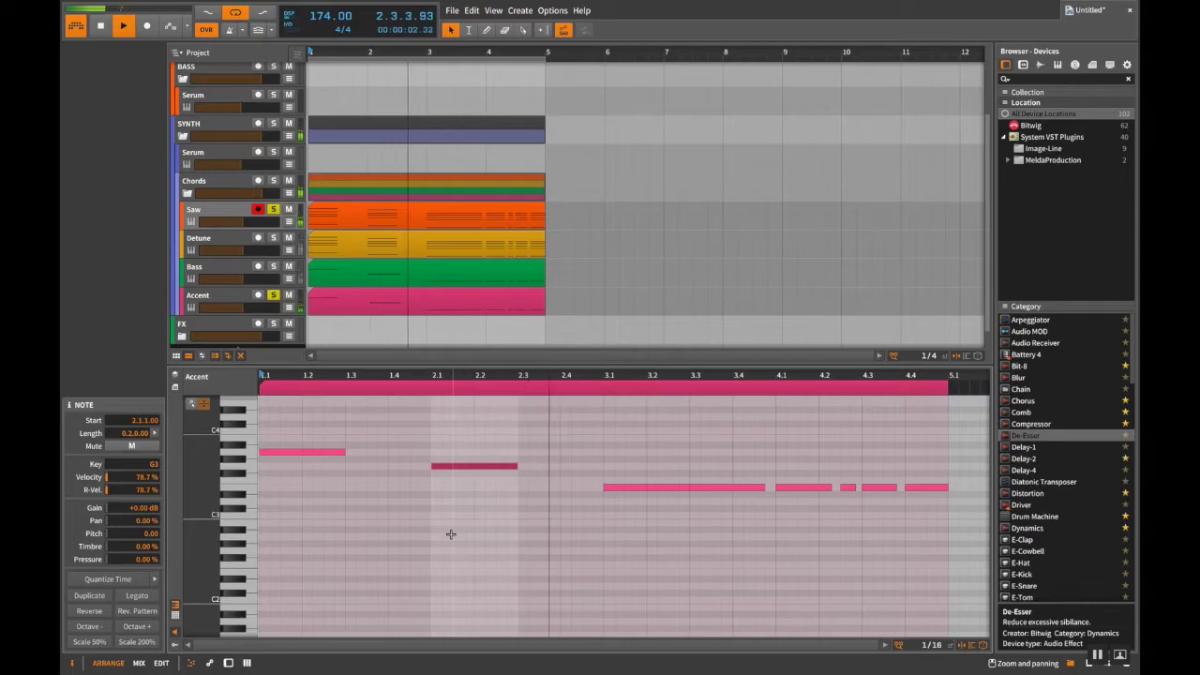
Step: Select all seven Accent notes, audition them one octave higher, and return them to their previous octave
{"action": "left_click", "coordinate": [451, 533]}
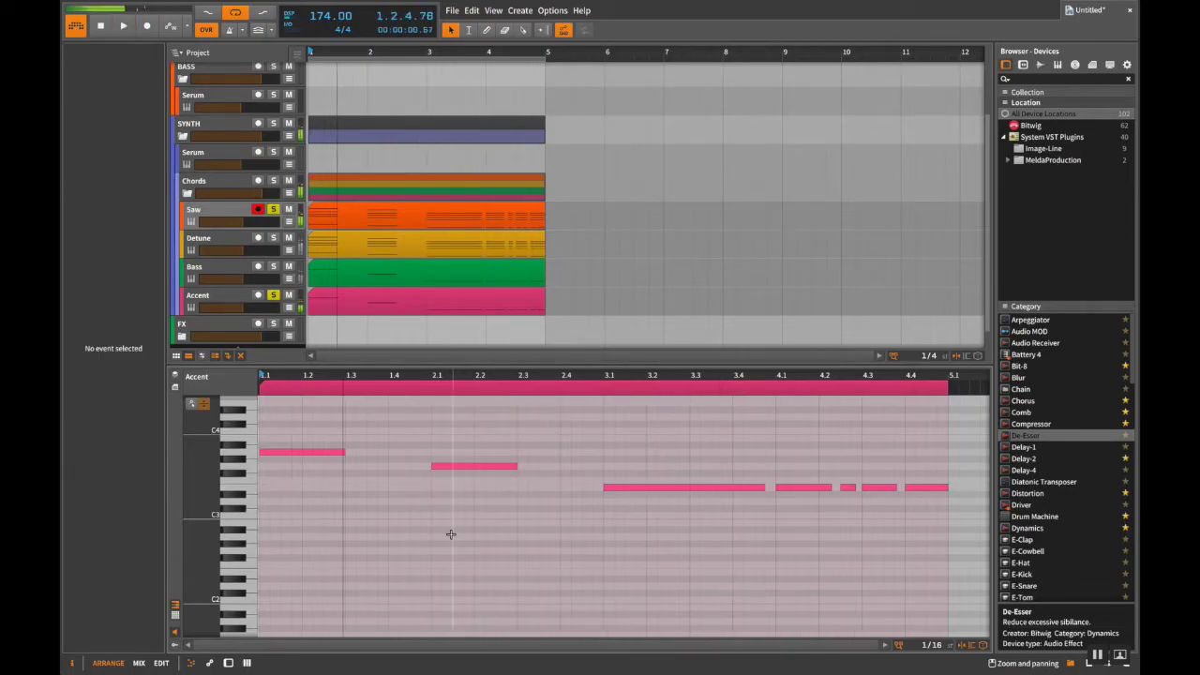
{"action": "key", "text": "ctrl+a"}
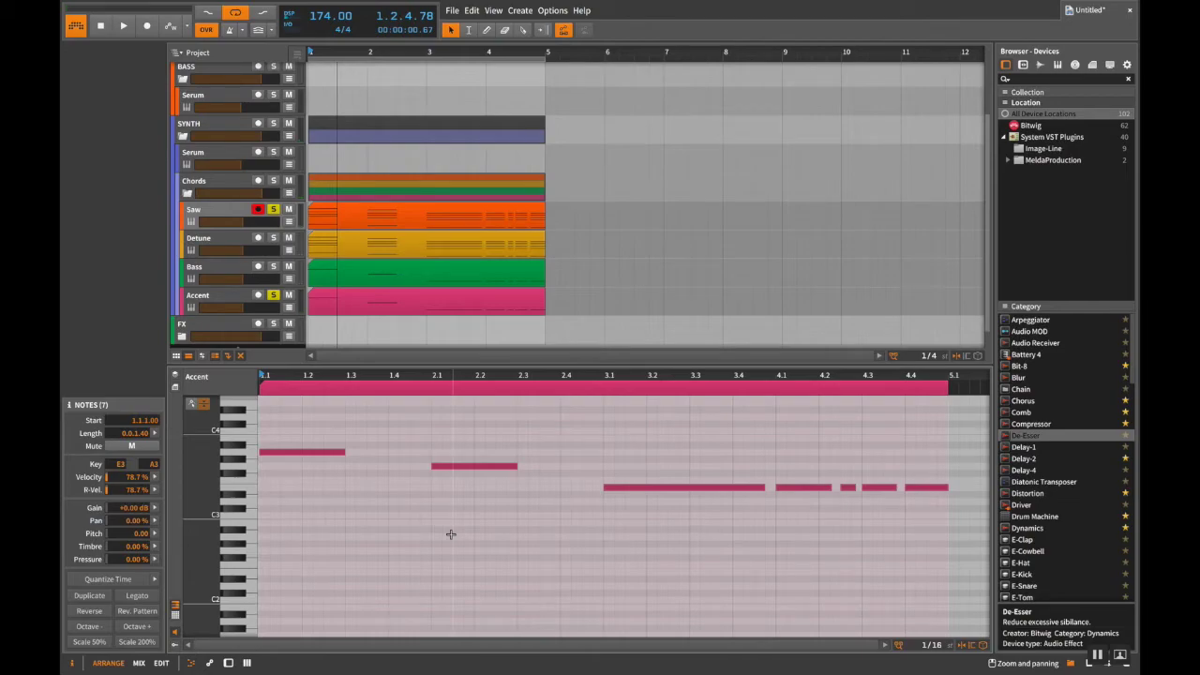
{"action": "key", "text": "shift+Up"}
{"action": "key", "text": "space"}
{"action": "key", "text": "shift+Down"}
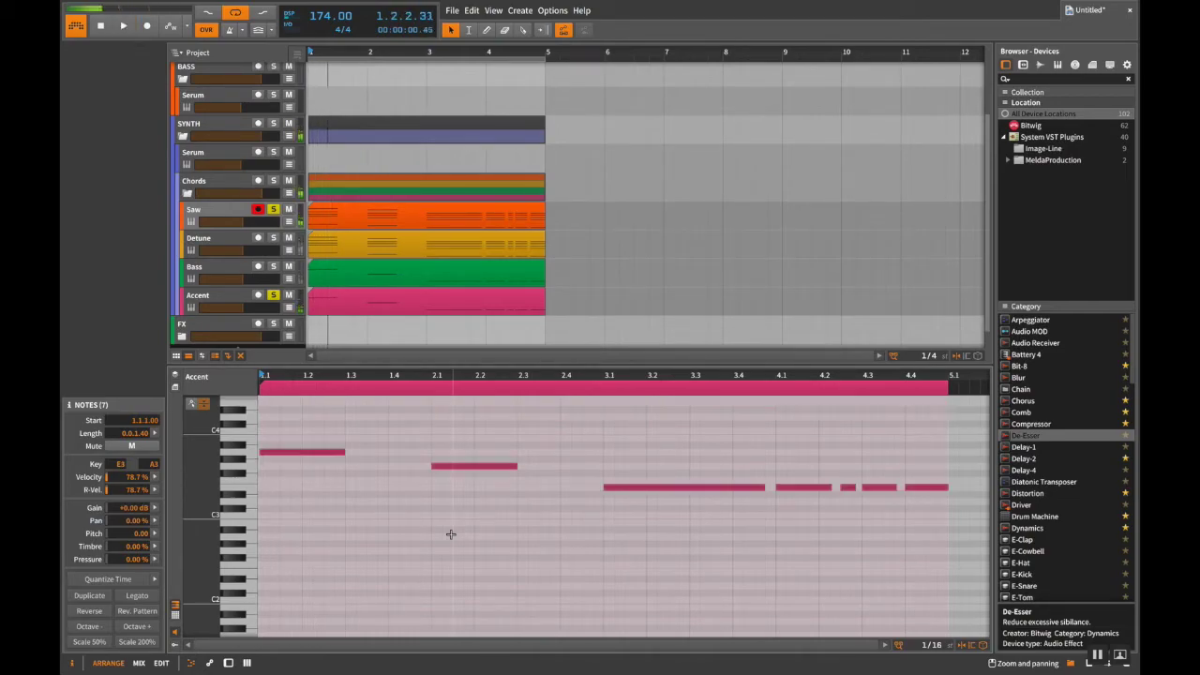
Step: Unsolo the Saw and Accent tracks, copy the Bass clip to the SUB track at bar 1 during playback, and lower its notes one octave
{"action": "key", "text": "space"}
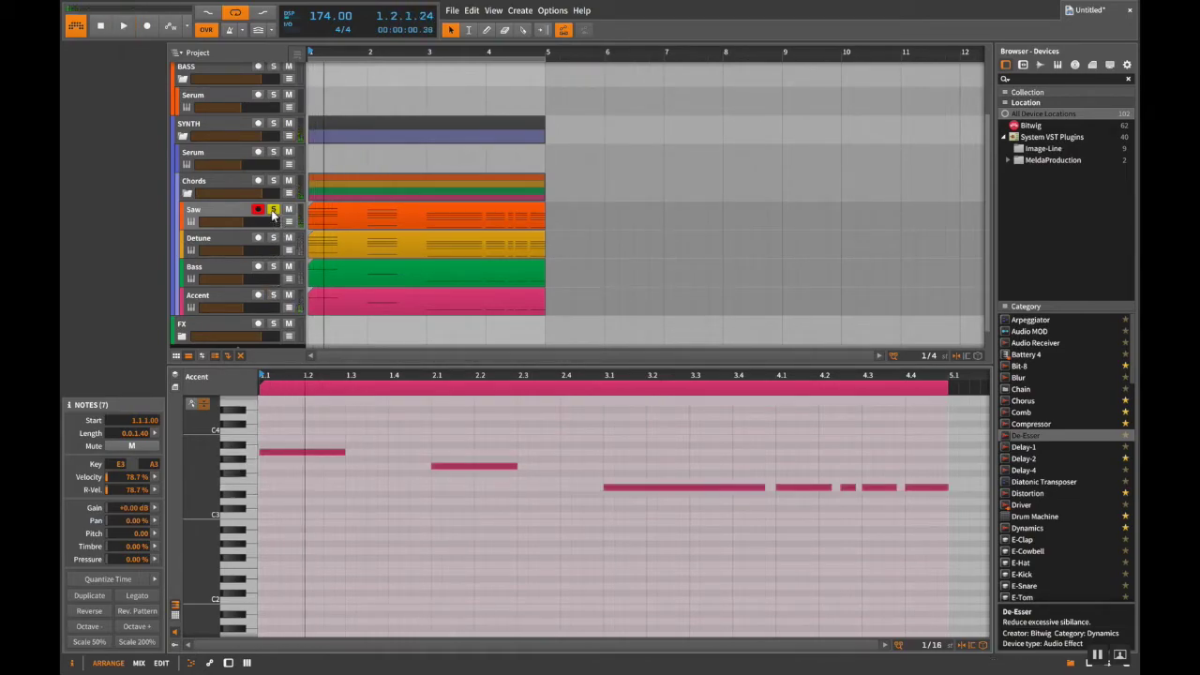
{"action": "key", "text": "space"}
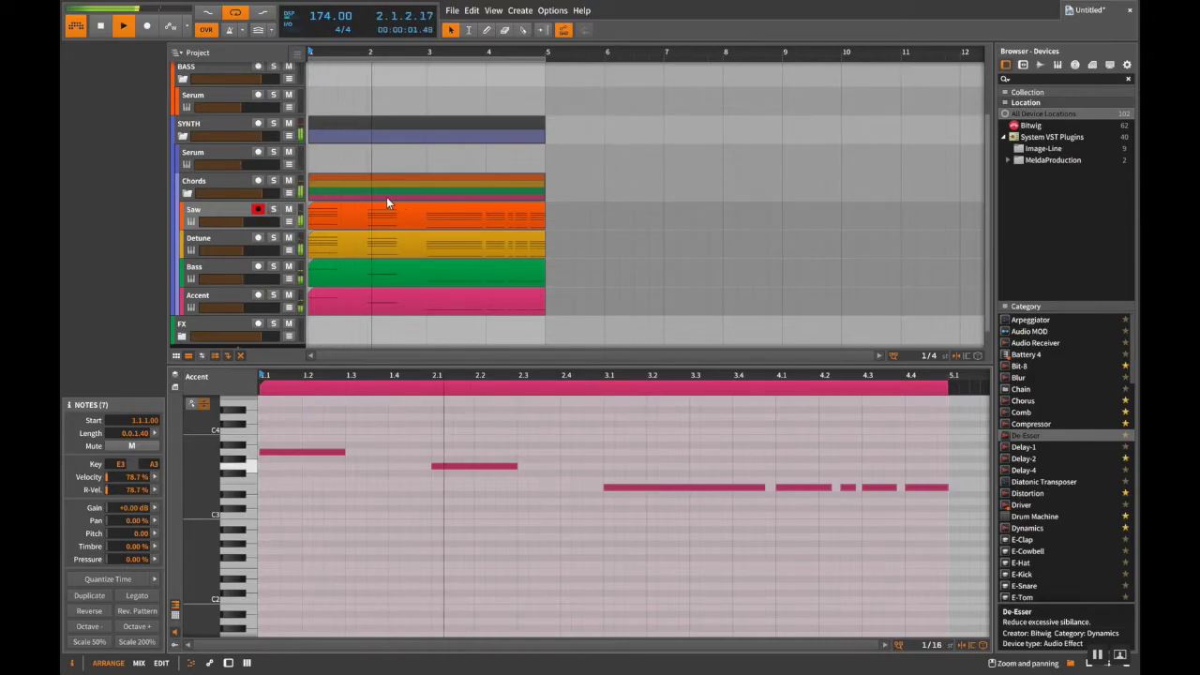
{"action": "left_click", "coordinate": [330, 275]}
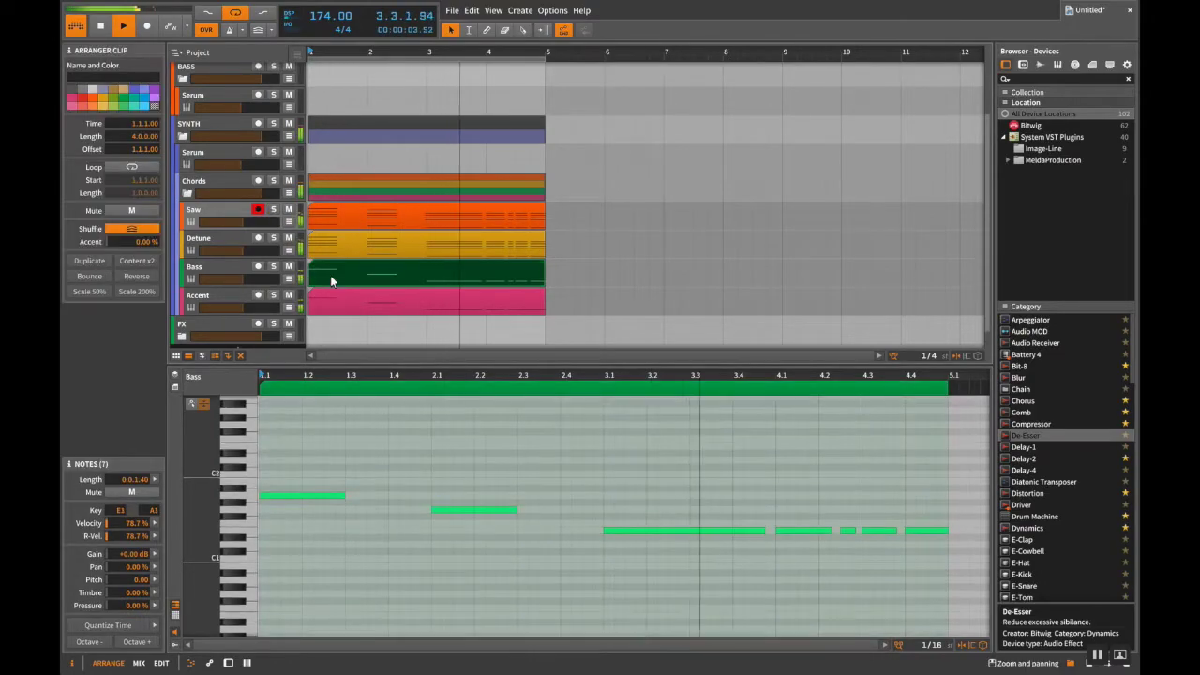
{"action": "left_click_drag", "start_coordinate": [330, 275], "coordinate": [326, 77]}
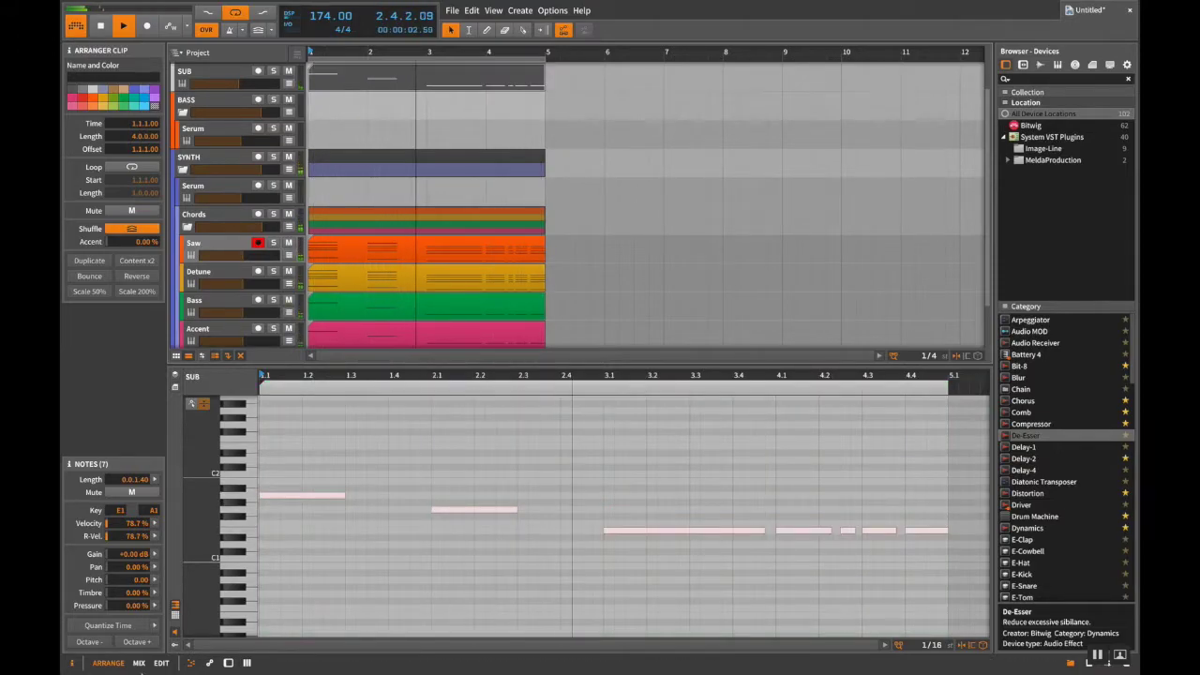
{"action": "left_click", "coordinate": [88, 643]}
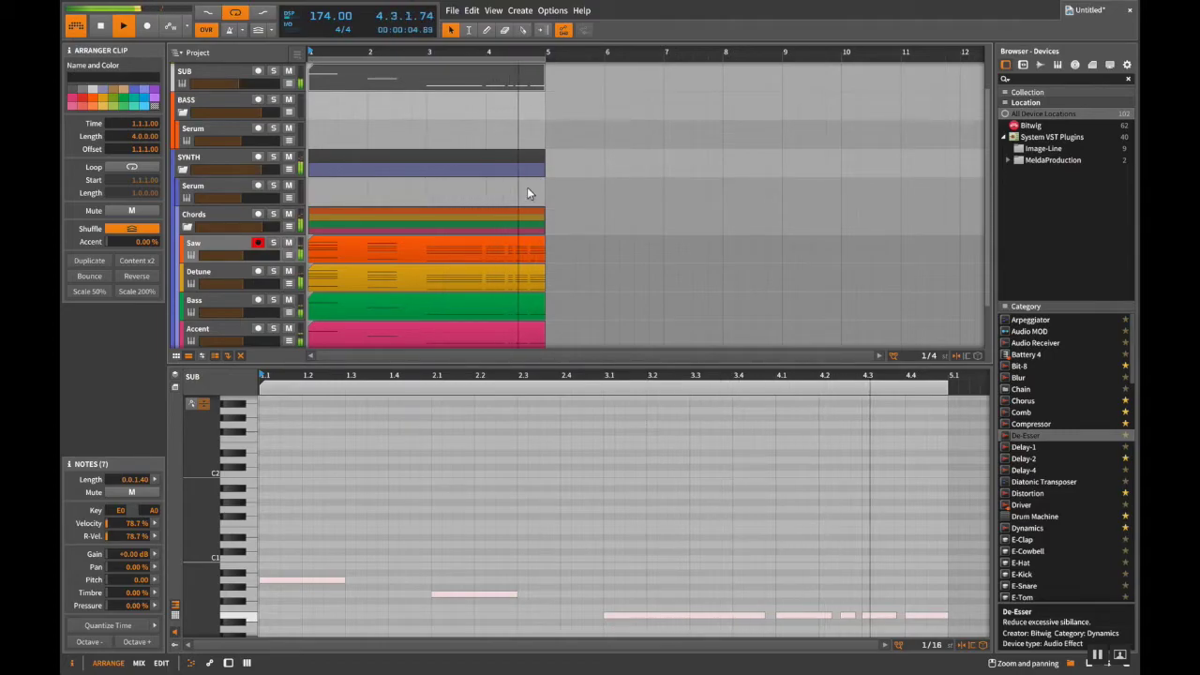
{"action": "key", "text": "space"}
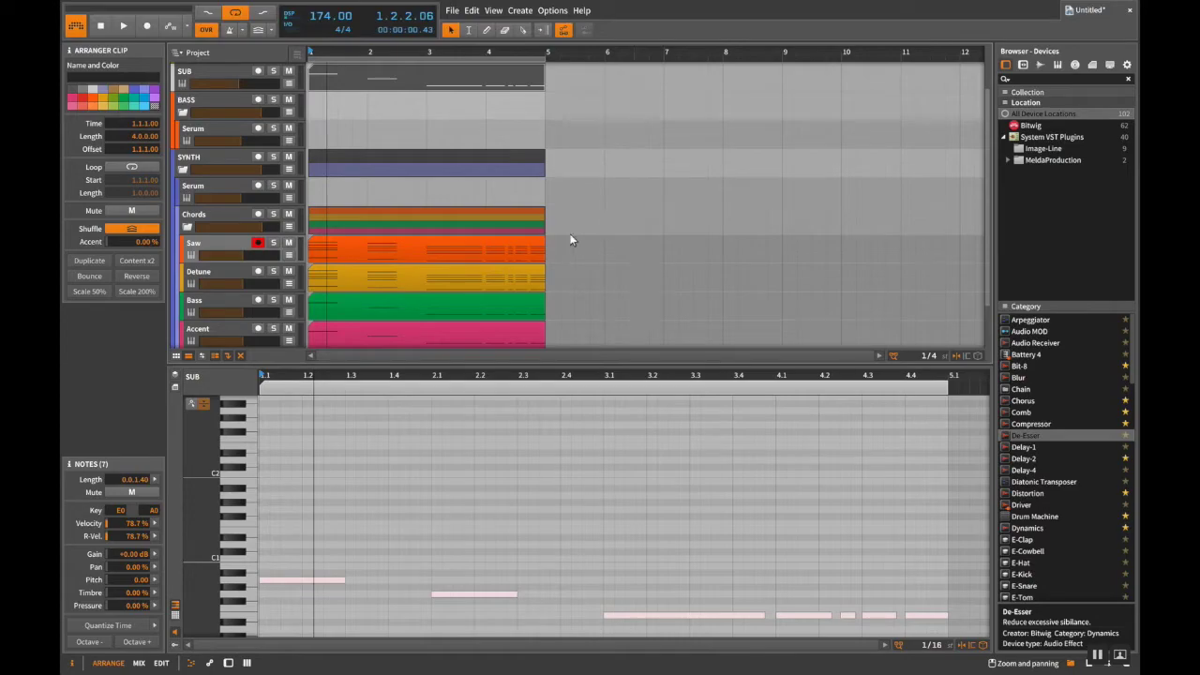
Step: Add a new instrument track below FX with the Polysynth device and show its device controls
{"action": "scroll", "coordinate": [466, 236], "scroll_direction": "down", "scroll_amount": 2}
{"action": "left_click", "coordinate": [237, 175]}
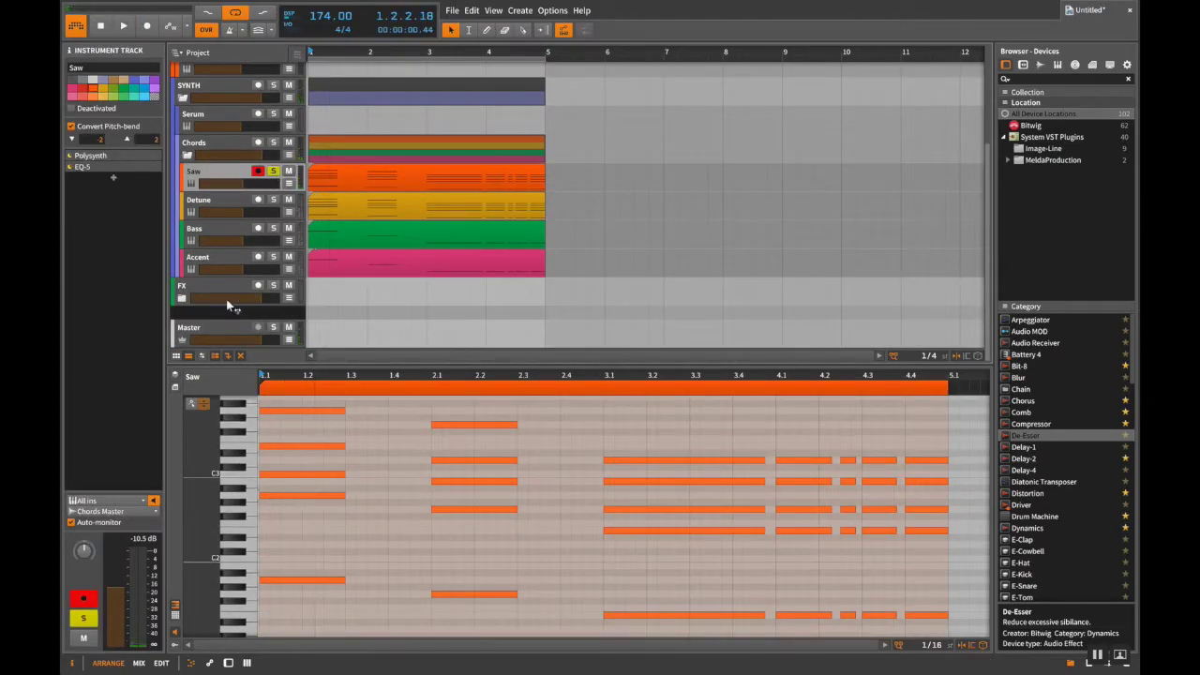
{"action": "double_click", "coordinate": [206, 319]}
{"action": "type", "text": "pol"}
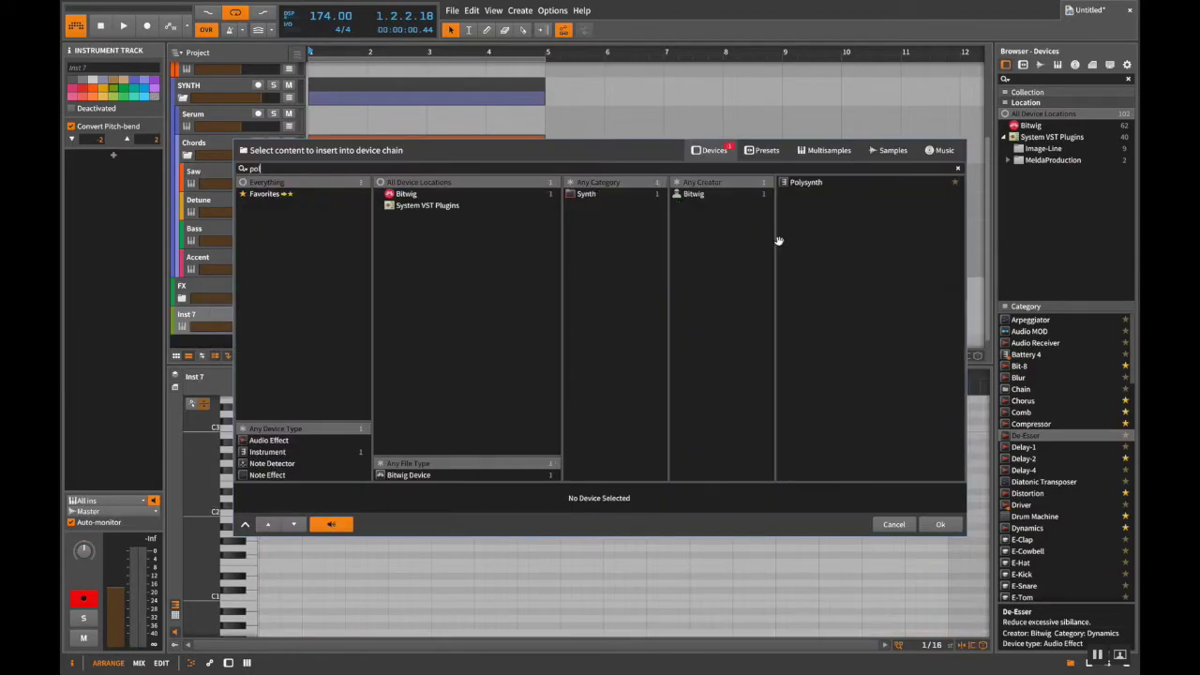
{"action": "double_click", "coordinate": [798, 182]}
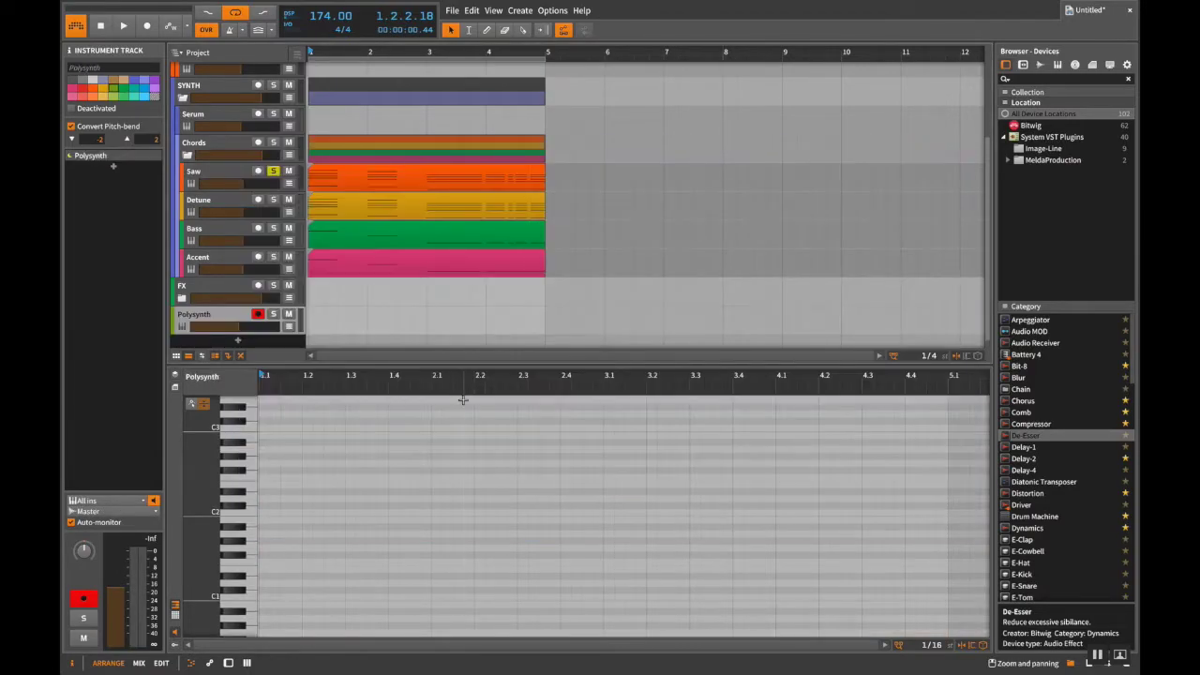
{"action": "key", "text": "d"}
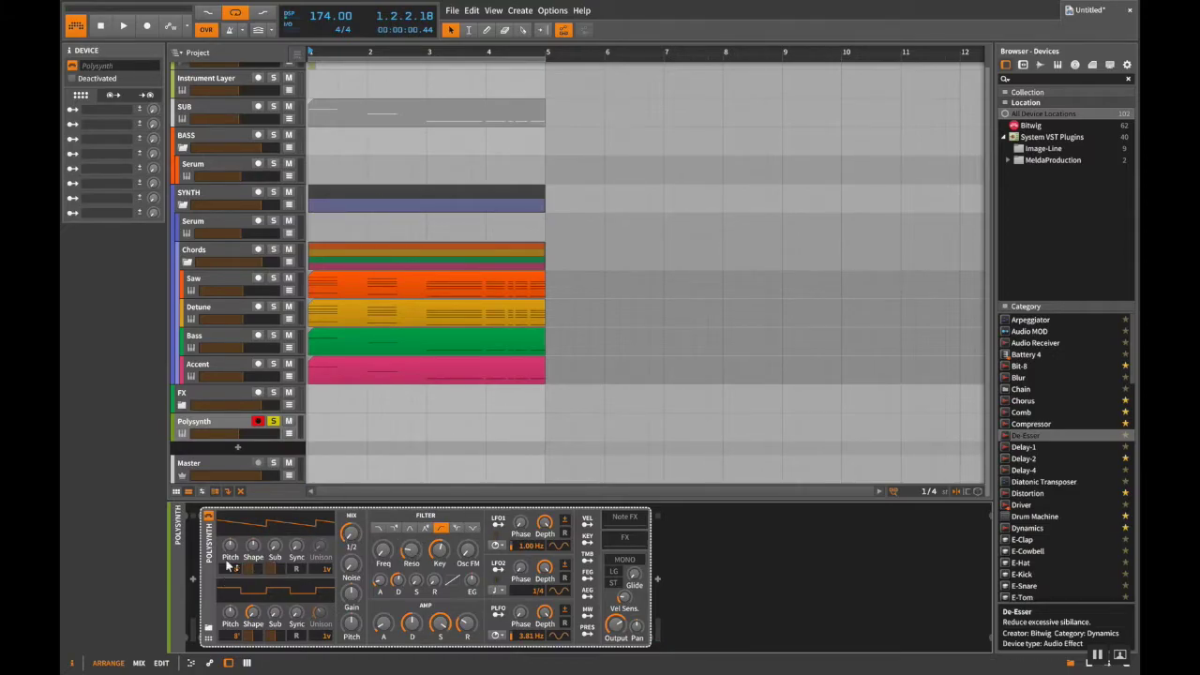
Step: Audition oscillator 1's Shape between 100% and -100% and its Unison at 16 voices, resetting both settings
{"action": "mouse_move", "coordinate": [233, 547]}
{"action": "left_mouse_down"}
{"action": "mouse_move", "coordinate": [233, 536]}
{"action": "mouse_move", "coordinate": [255, 549]}
{"action": "left_mouse_up"}
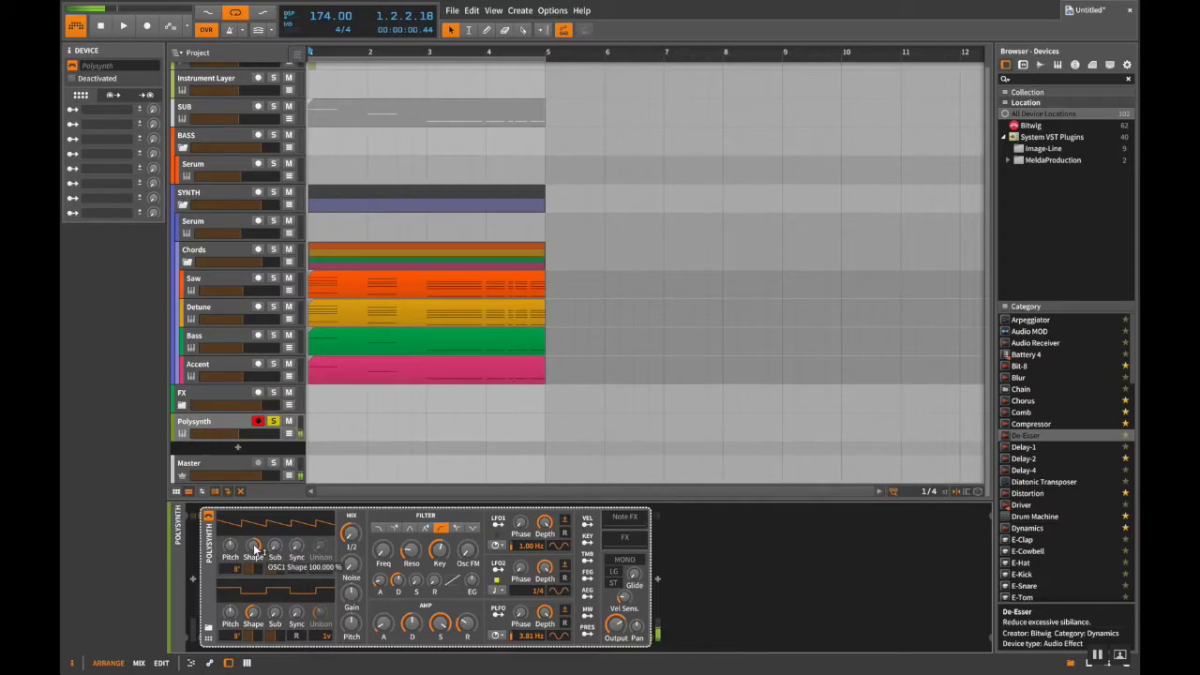
{"action": "double_click", "coordinate": [255, 550]}
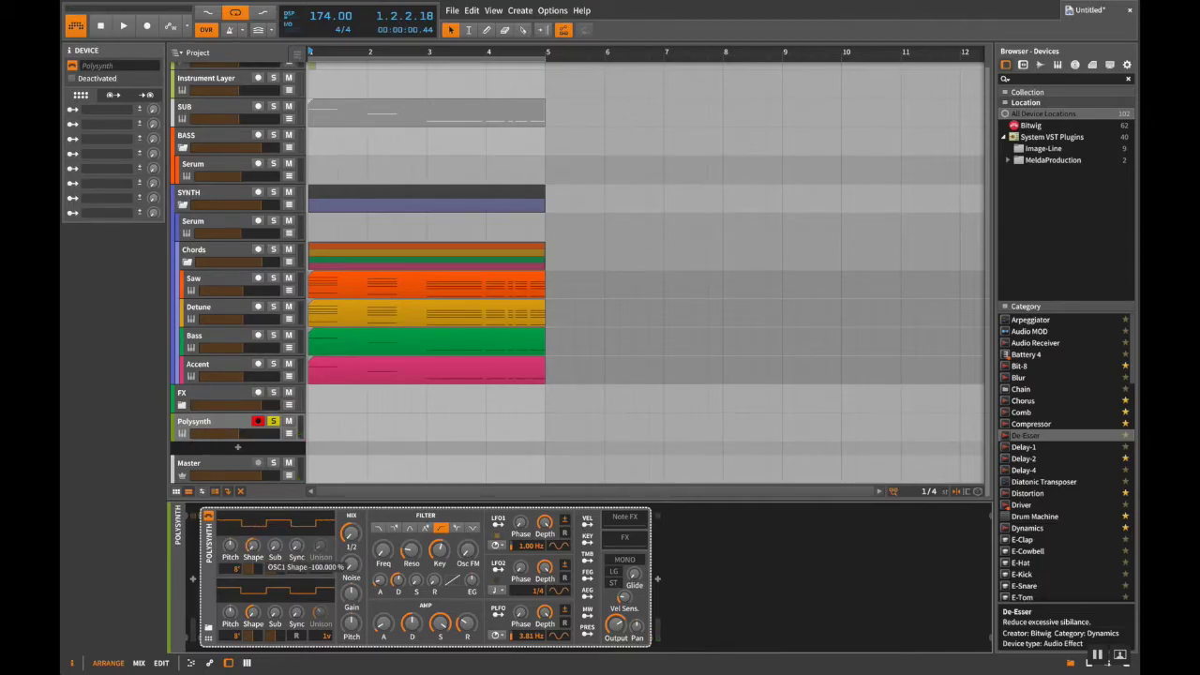
{"action": "left_click_drag", "start_coordinate": [252, 544], "coordinate": [276, 576]}
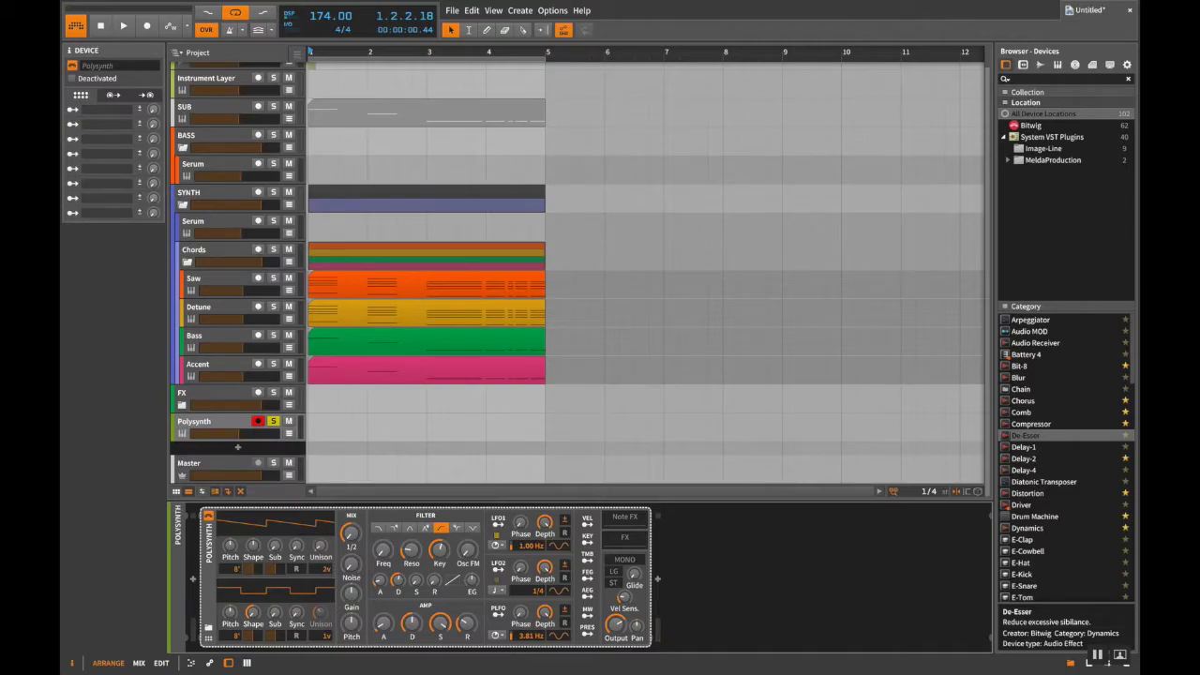
{"action": "left_click_drag", "start_coordinate": [322, 554], "coordinate": [320, 533]}
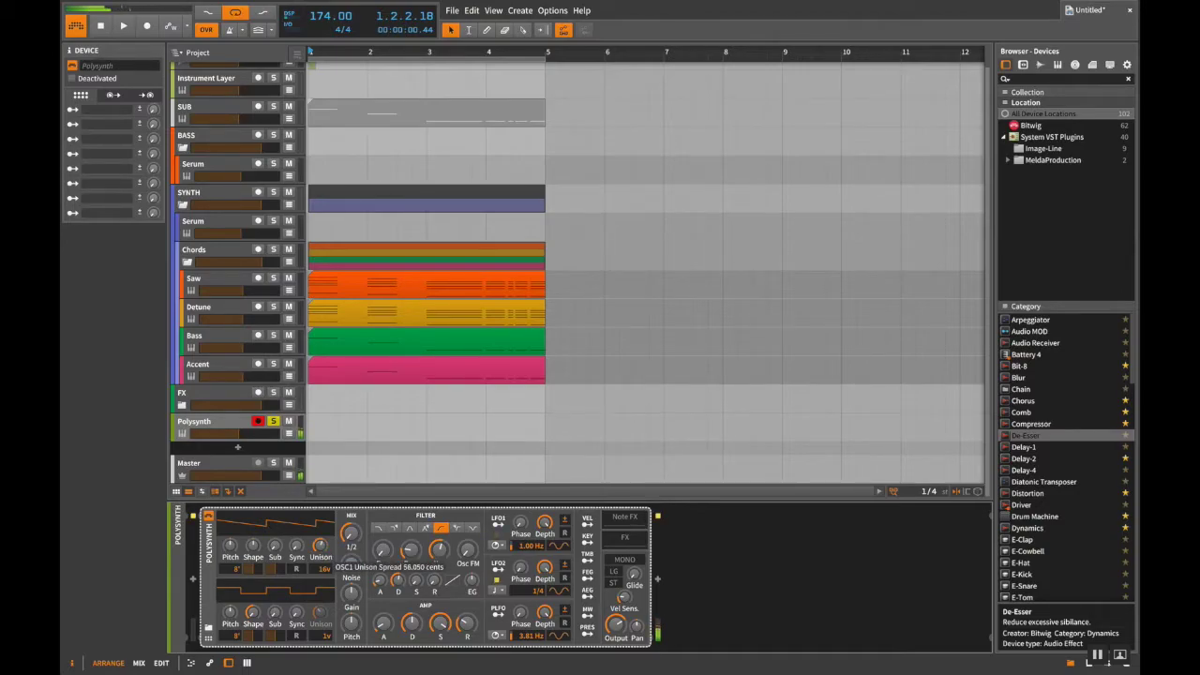
{"action": "double_click", "coordinate": [326, 569]}
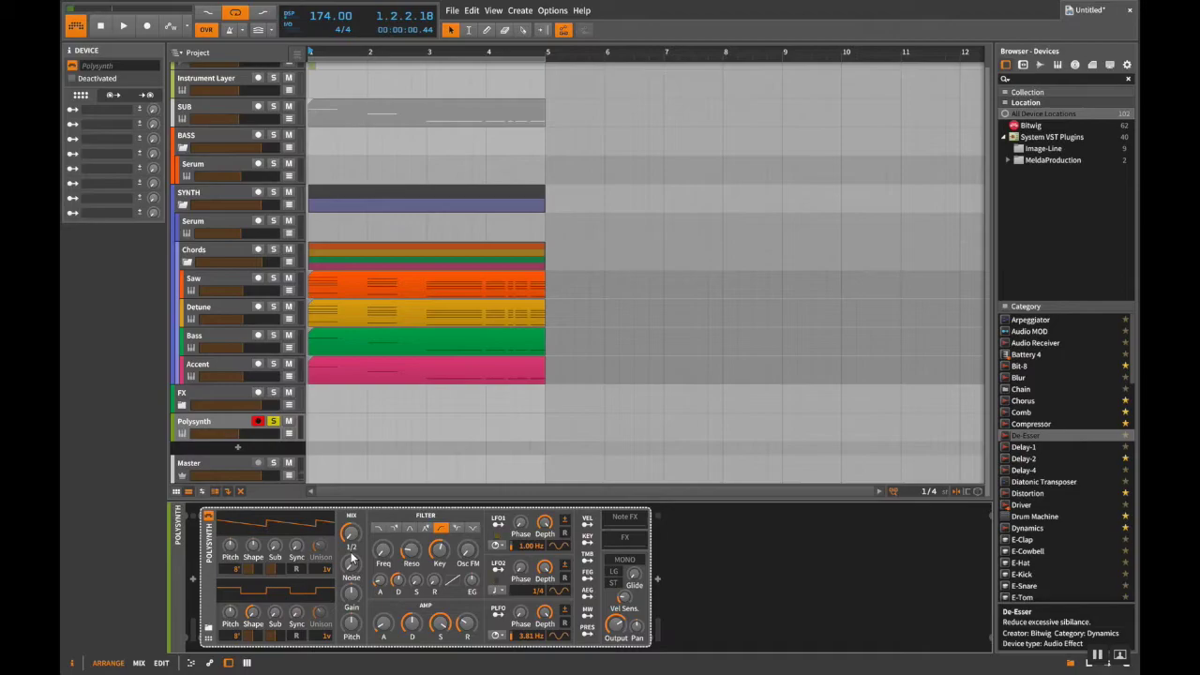
Step: Audition Polysynth's low-pass filter, output pan and Noise at about 54.5%, returning each to its former setting
{"action": "left_click", "coordinate": [614, 584]}
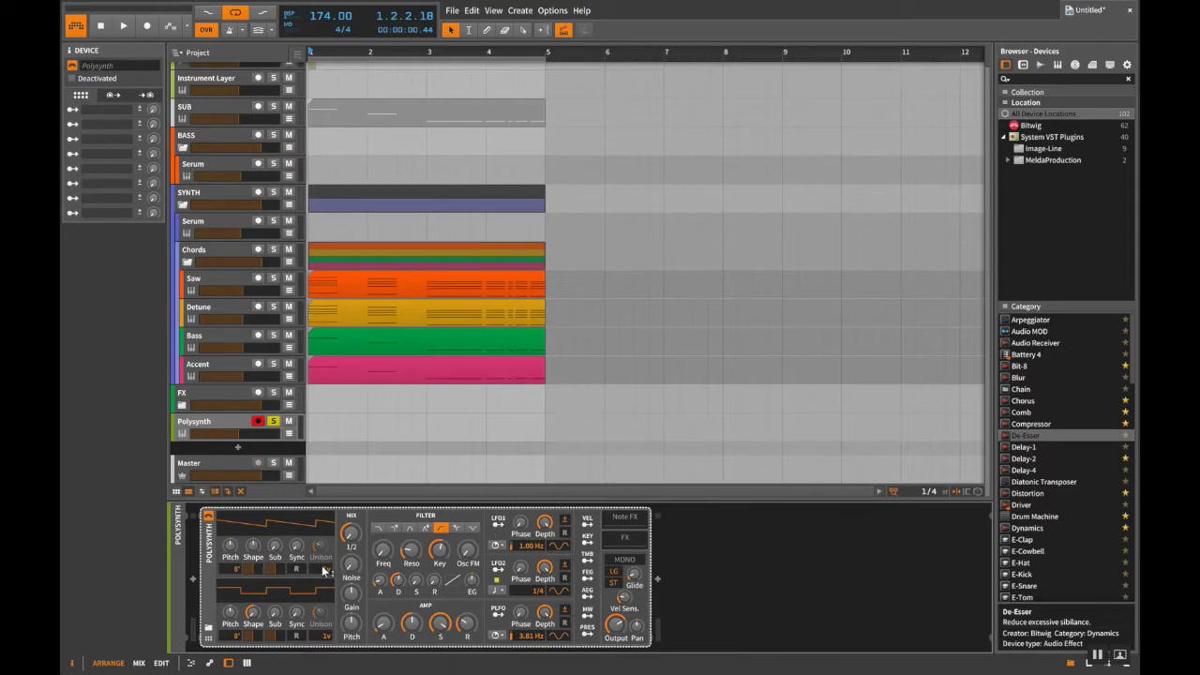
{"action": "left_click", "coordinate": [377, 528]}
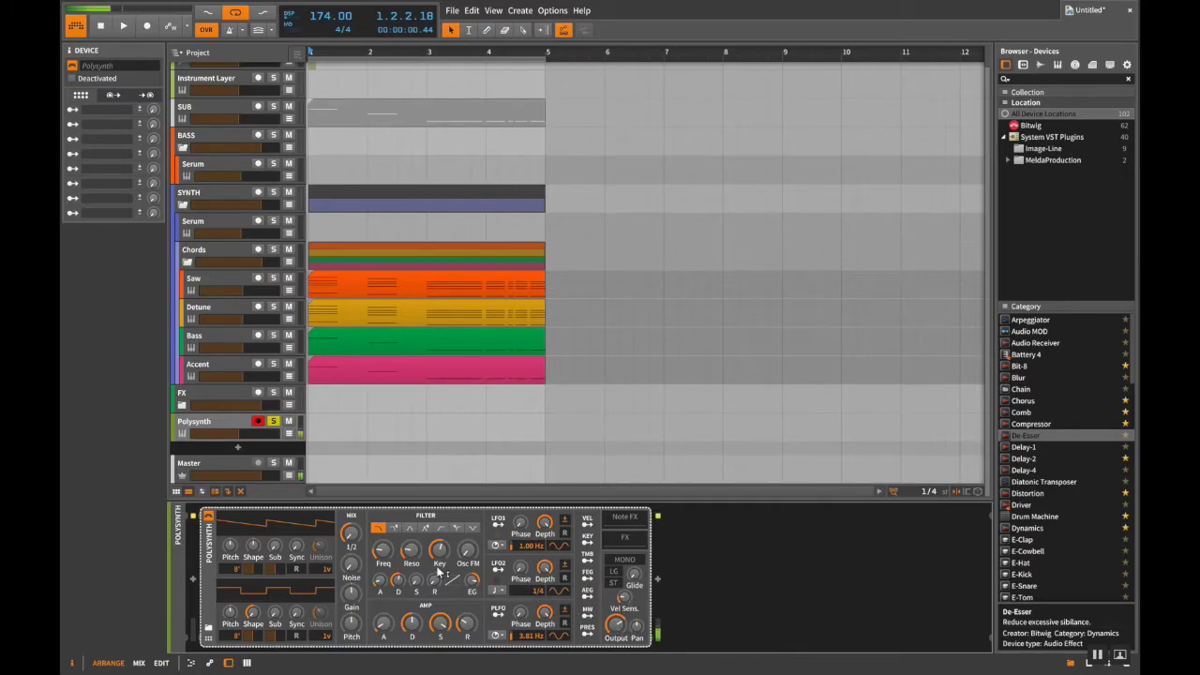
{"action": "left_click", "coordinate": [439, 529]}
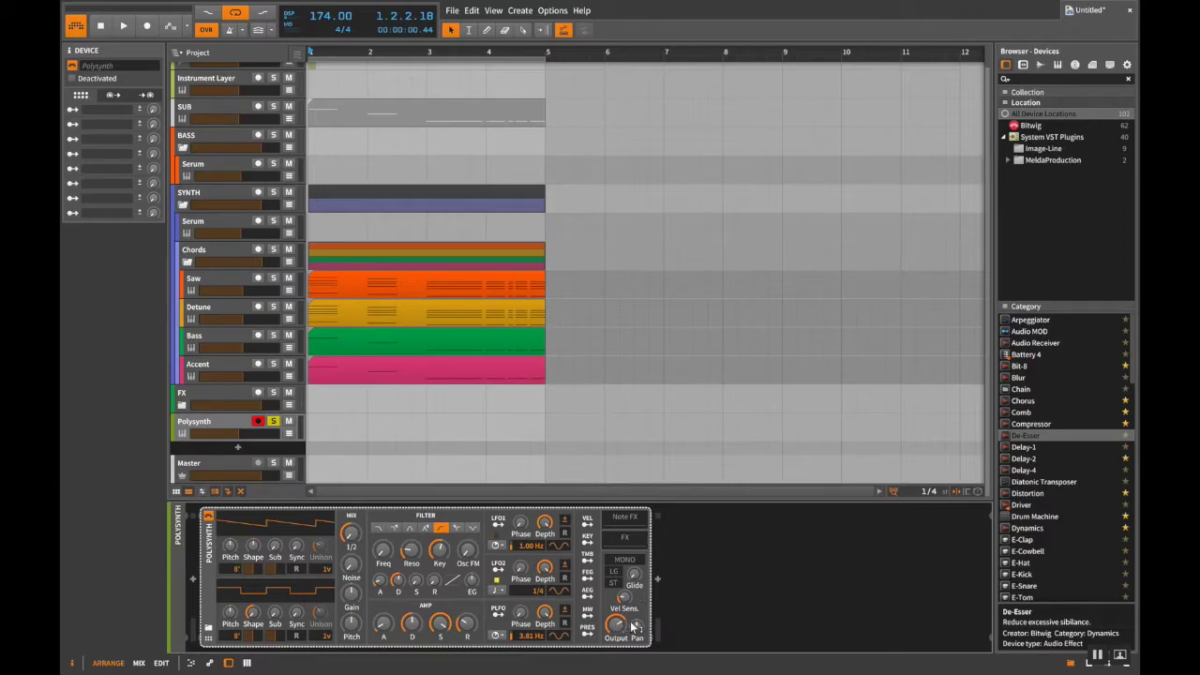
{"action": "left_click_drag", "start_coordinate": [638, 627], "coordinate": [637, 609]}
{"action": "mouse_move", "coordinate": [354, 629]}
{"action": "mouse_move", "coordinate": [358, 565]}
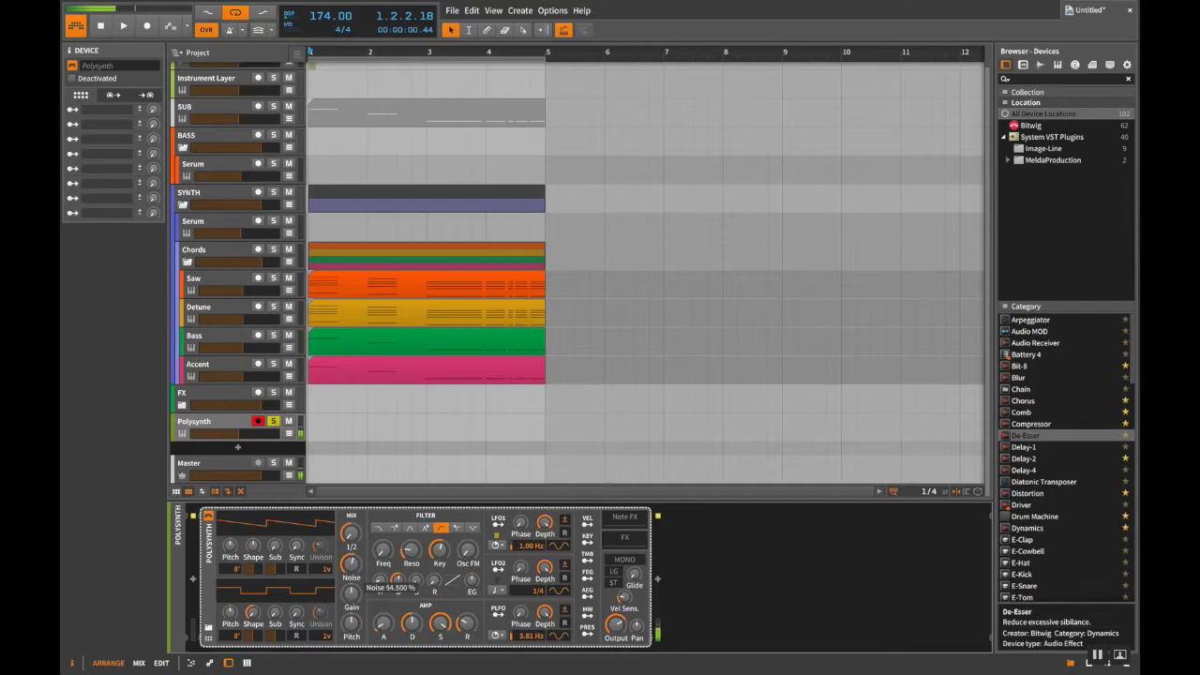
{"action": "mouse_move", "coordinate": [351, 535]}
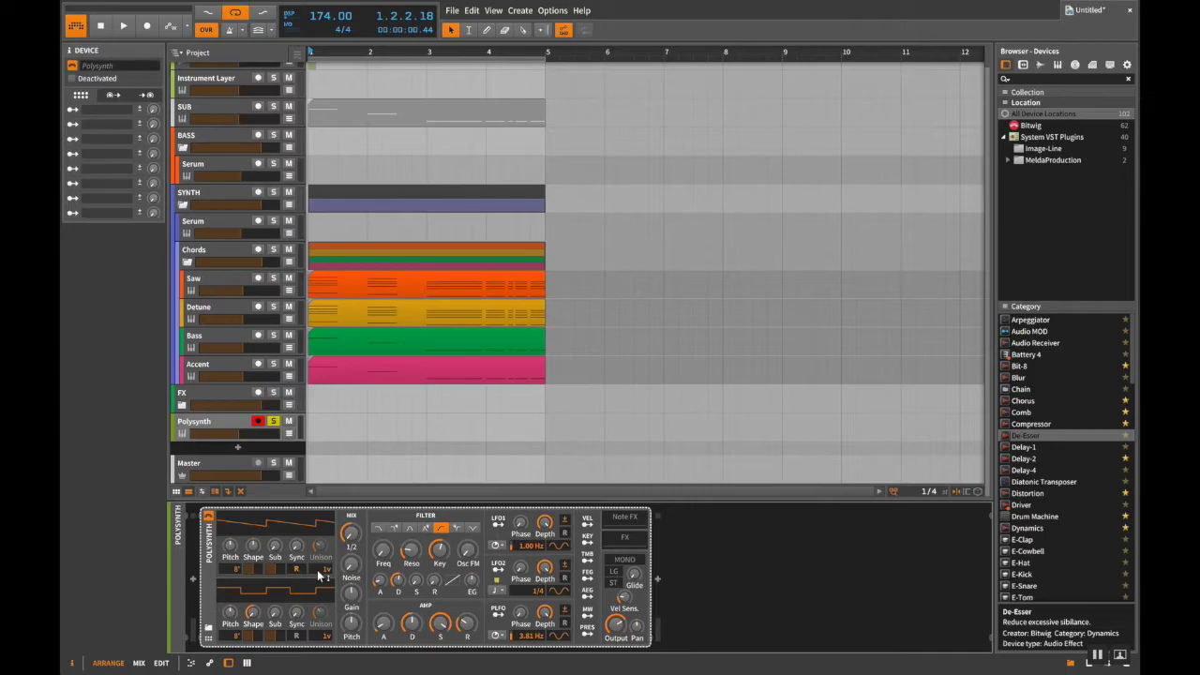
Step: Set oscillator 1 to 16 unison voices, adjust the unison spread, and turn its Shape to a square wave
{"action": "left_click_drag", "start_coordinate": [322, 570], "coordinate": [321, 534]}
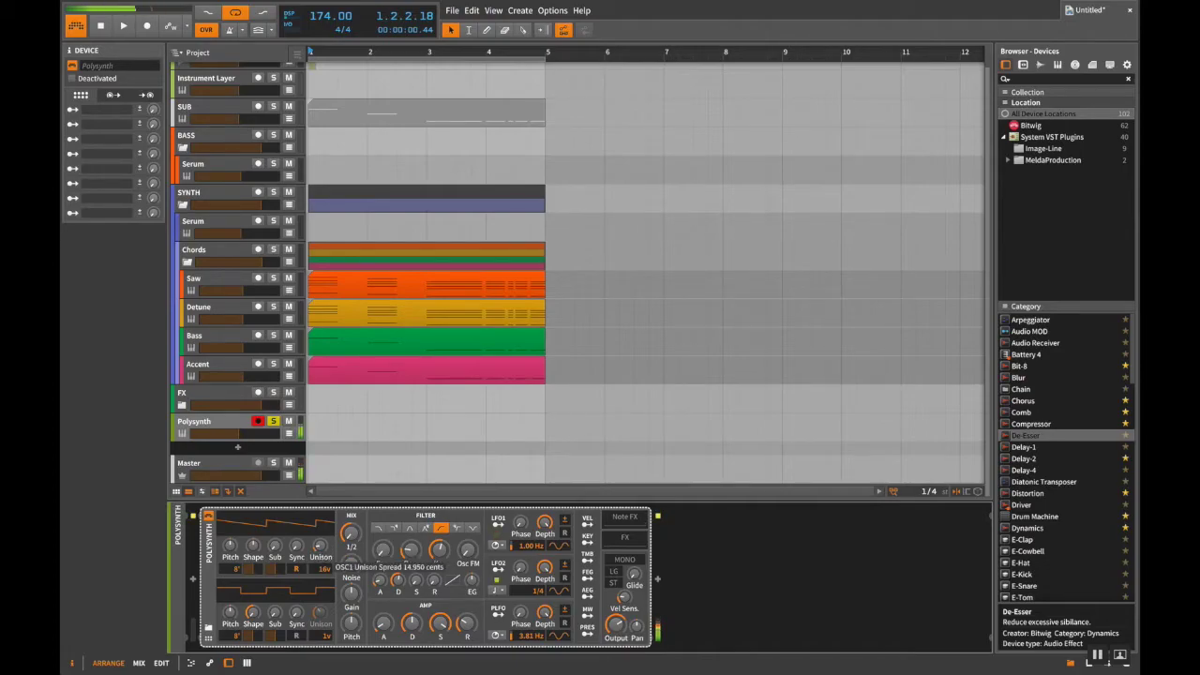
{"action": "mouse_move", "coordinate": [320, 555]}
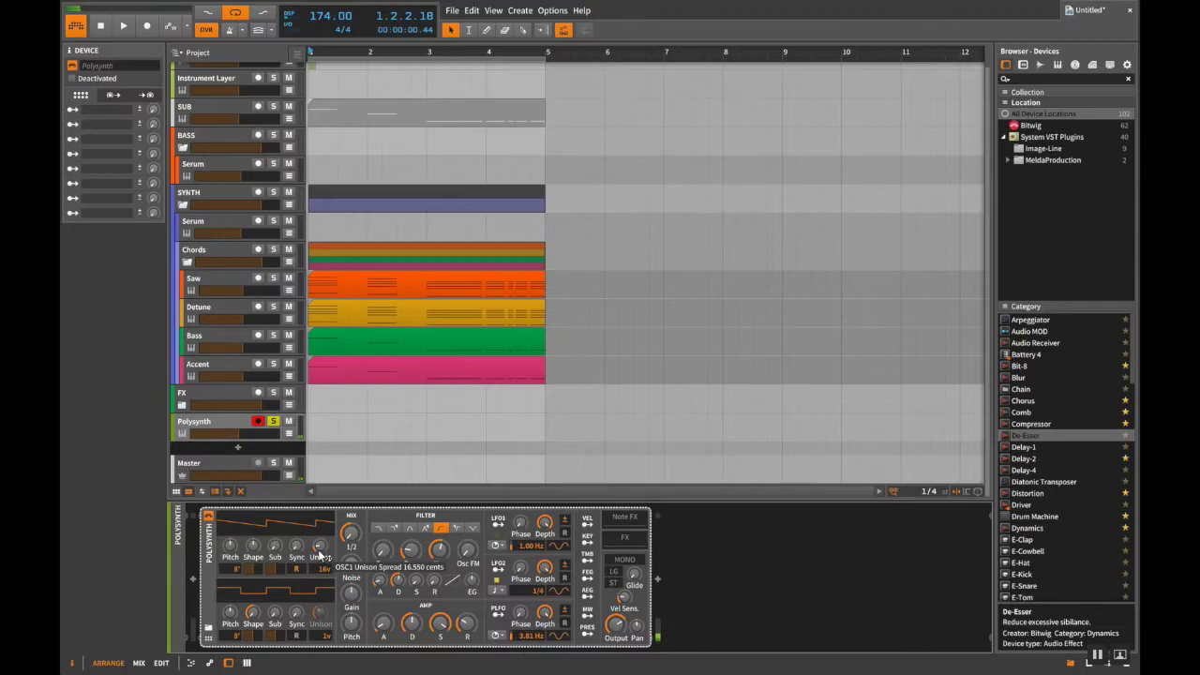
{"action": "left_click_drag", "start_coordinate": [320, 555], "coordinate": [324, 555]}
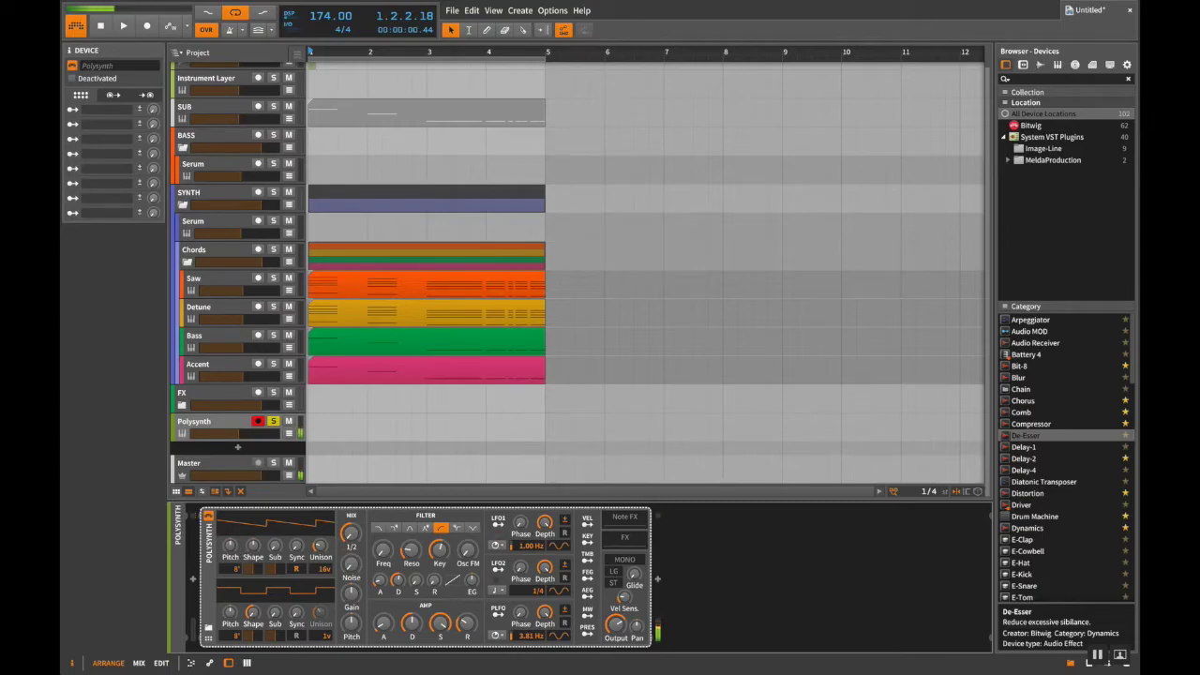
{"action": "left_click_drag", "start_coordinate": [251, 548], "coordinate": [251, 546]}
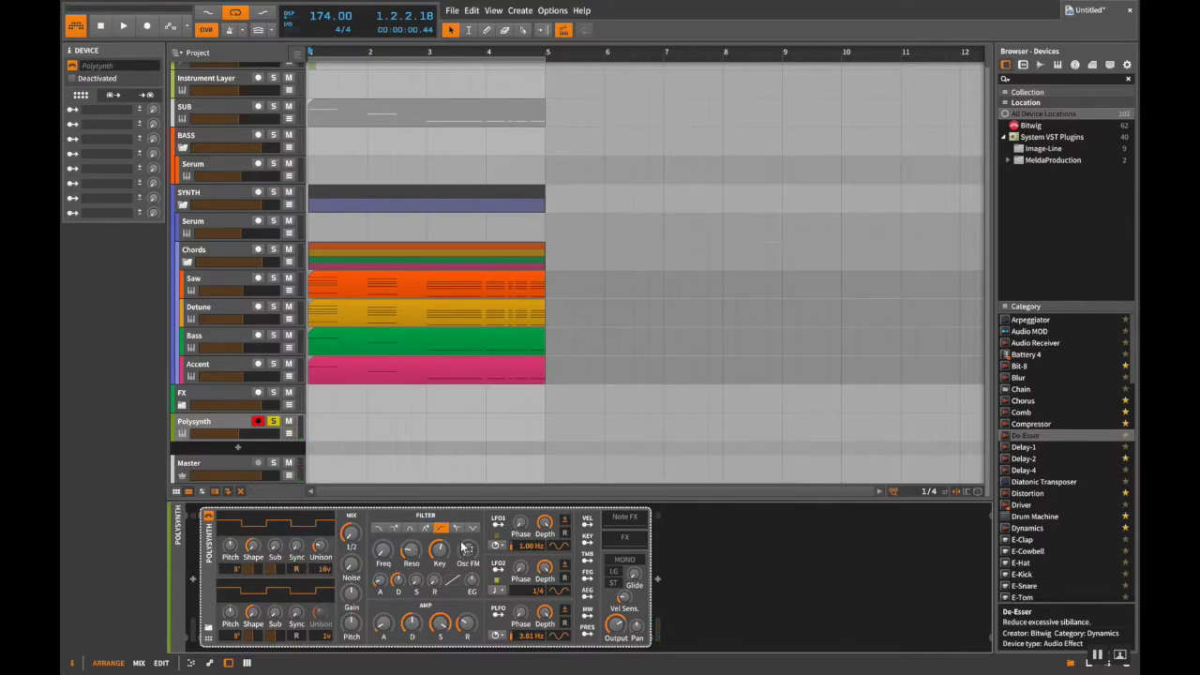
Step: Switch Polysynth's filter to low-pass, set the filter envelope depth to +64 semitones, and adjust the cutoff frequency
{"action": "left_click", "coordinate": [380, 530]}
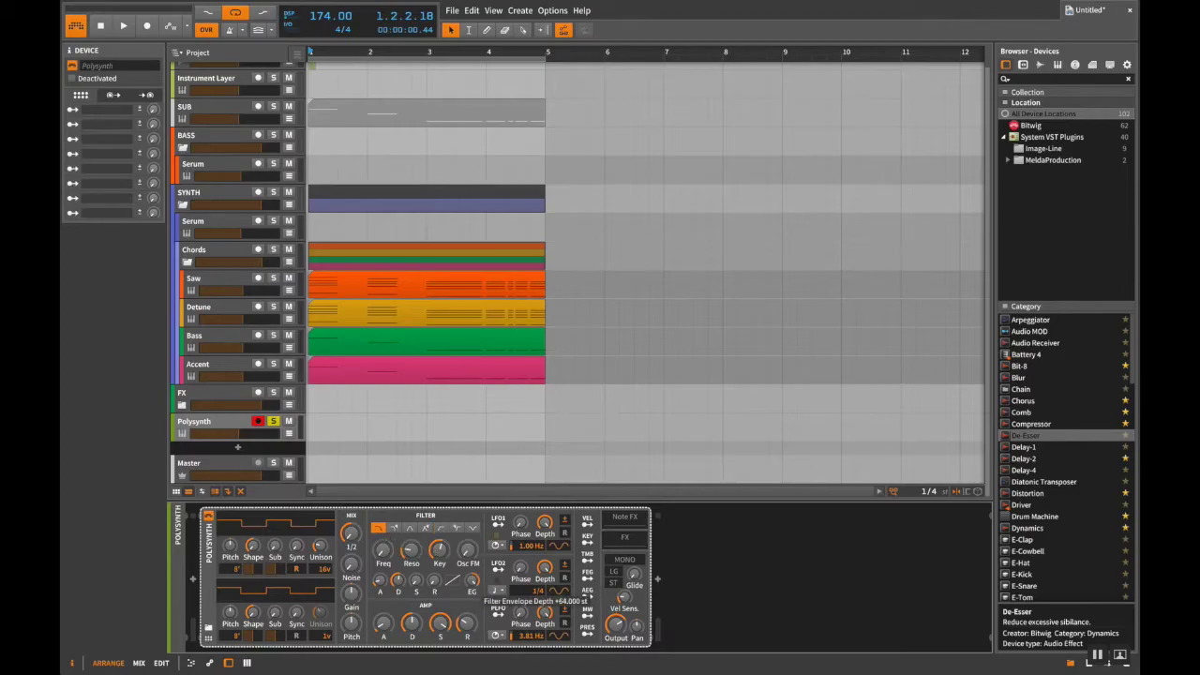
{"action": "left_click_drag", "start_coordinate": [379, 560], "coordinate": [379, 559]}
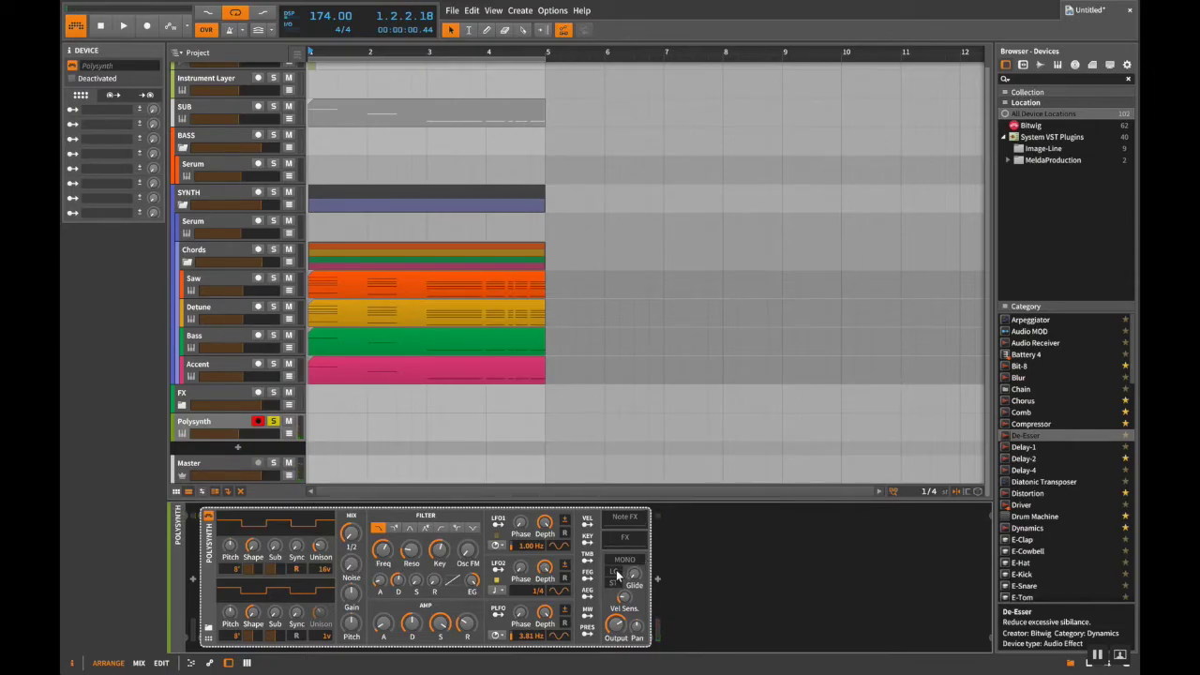
{"action": "mouse_move", "coordinate": [634, 577]}
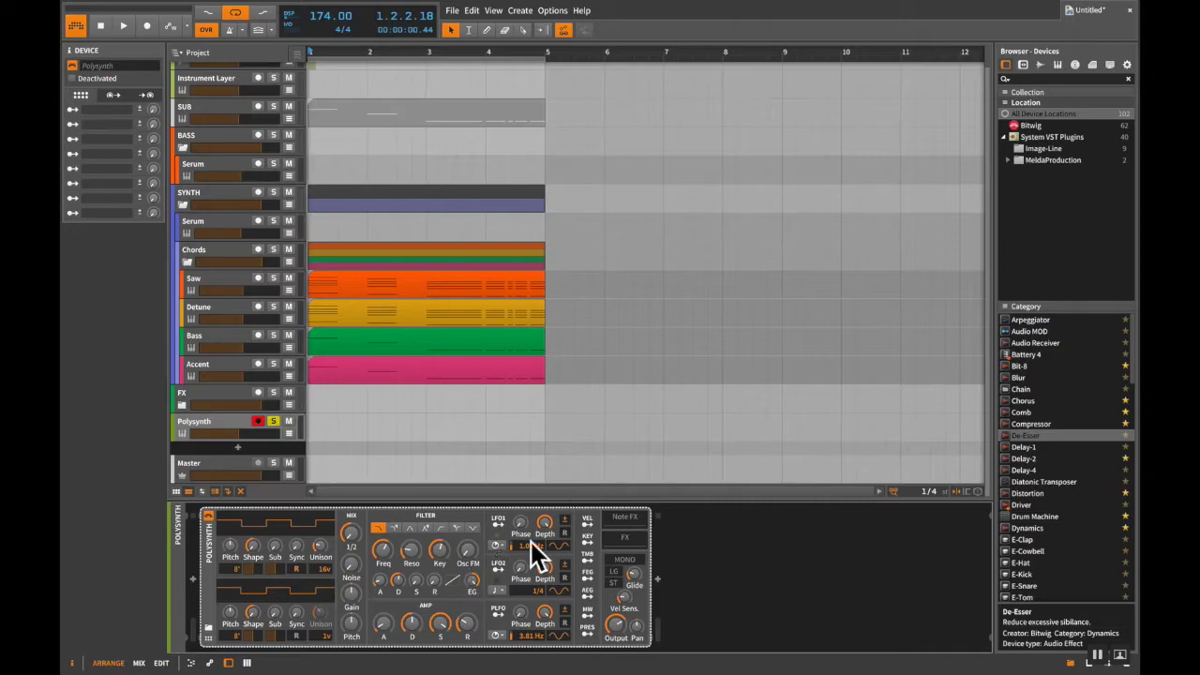
Step: Insert a Filter audio effect after Polysynth in the track's device chain
{"action": "double_click", "coordinate": [687, 562]}
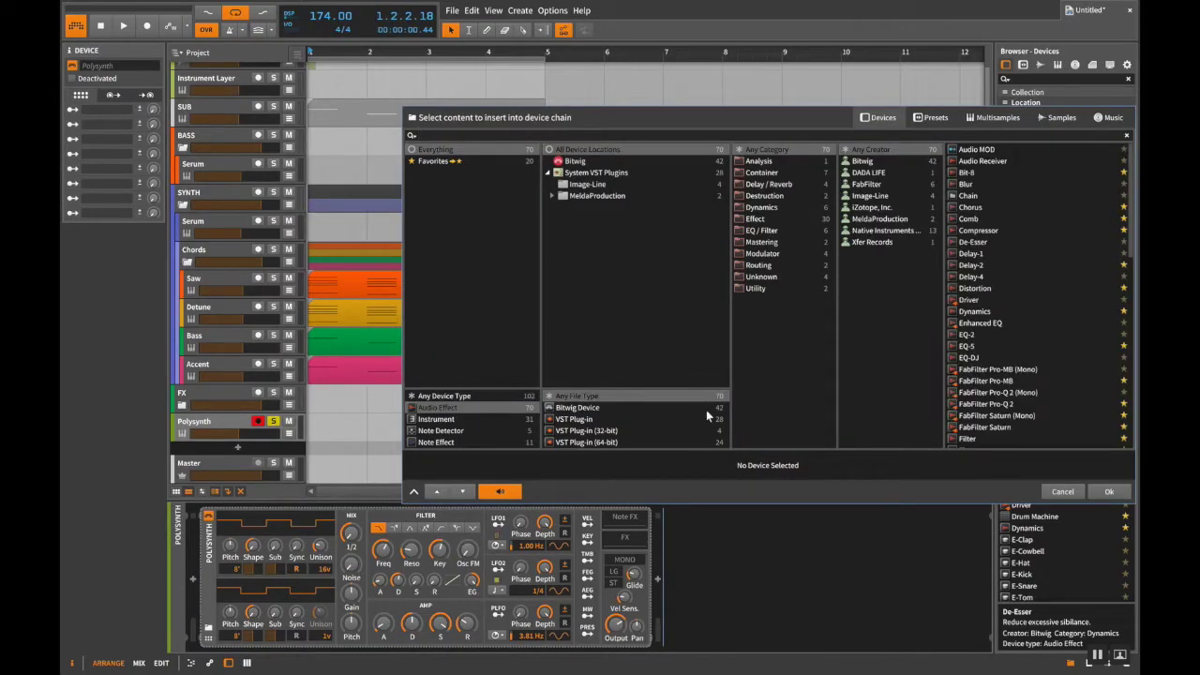
{"action": "scroll", "coordinate": [978, 238], "scroll_direction": "down", "scroll_amount": 3}
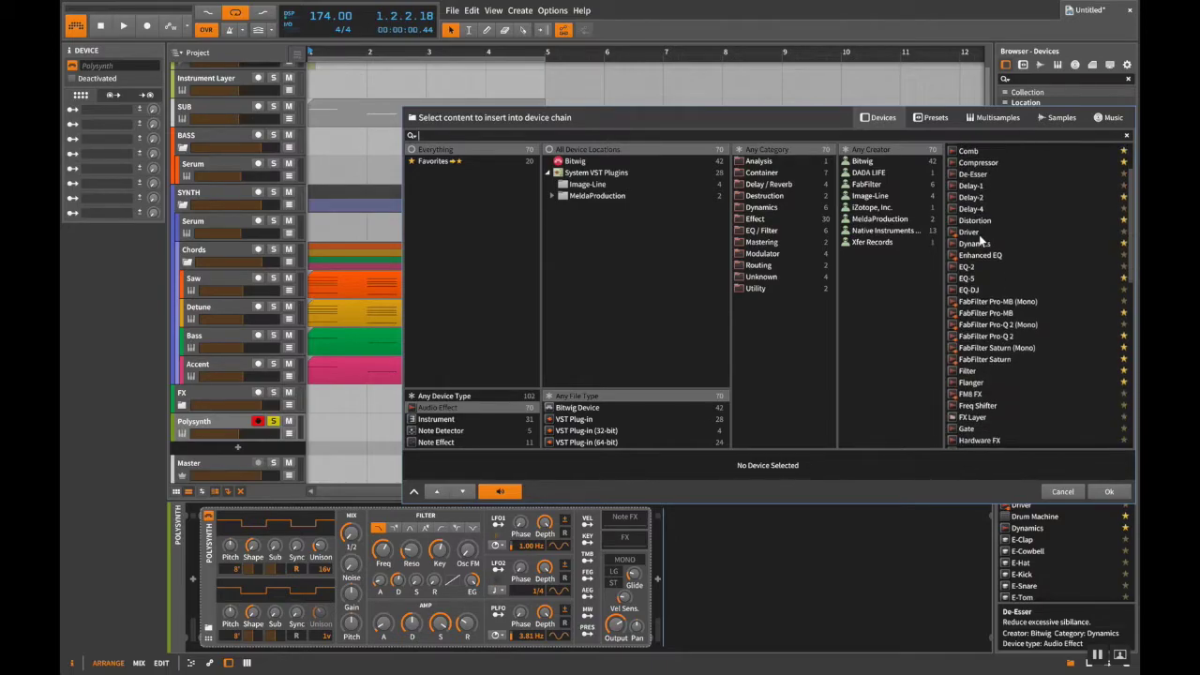
{"action": "scroll", "coordinate": [1009, 328], "scroll_direction": "down", "scroll_amount": 2}
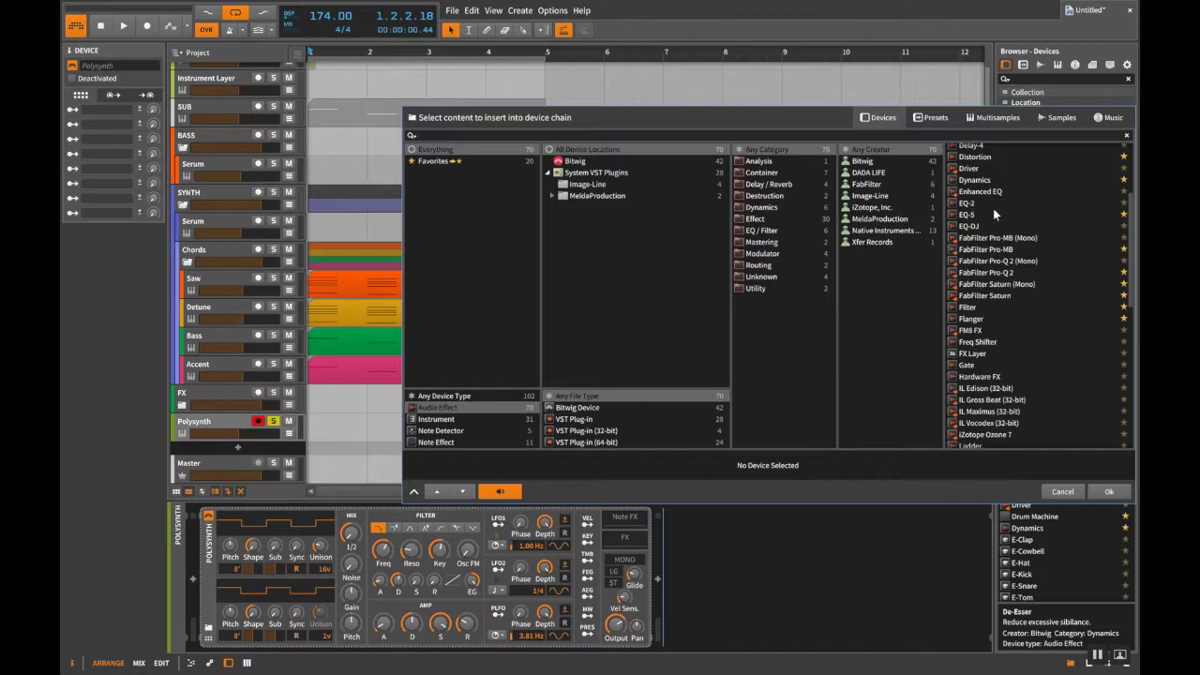
{"action": "scroll", "coordinate": [991, 357], "scroll_direction": "down", "scroll_amount": 2}
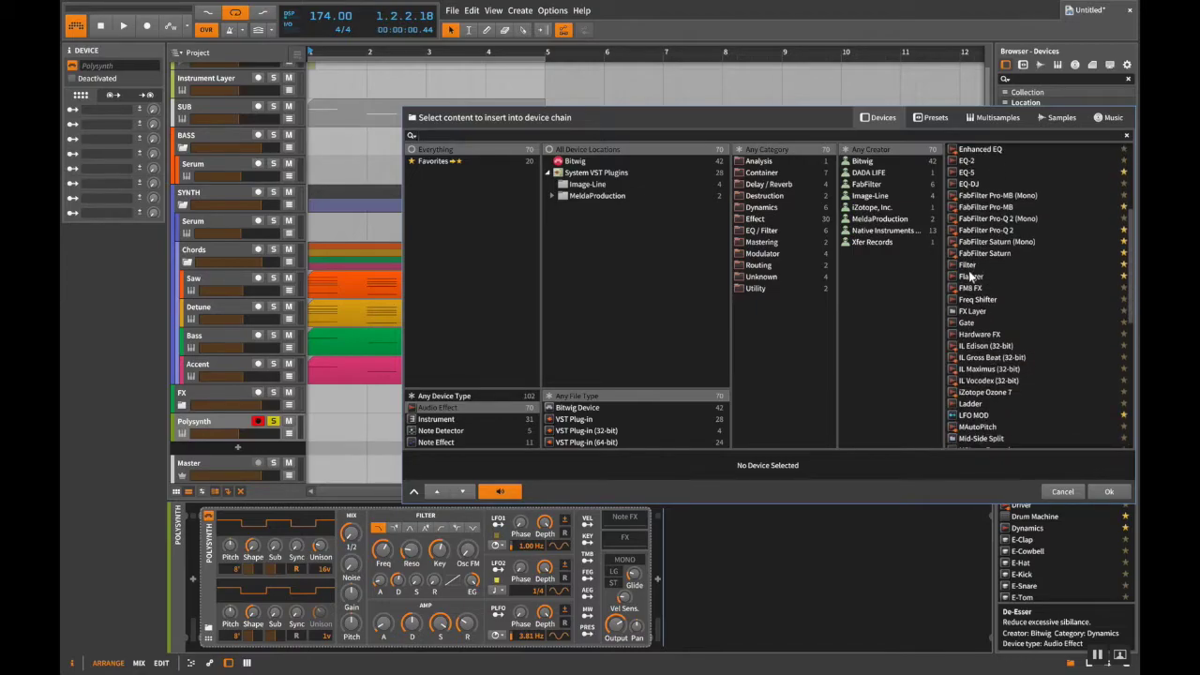
{"action": "left_click", "coordinate": [971, 255]}
{"action": "left_click", "coordinate": [970, 265]}
{"action": "double_click", "coordinate": [971, 266]}
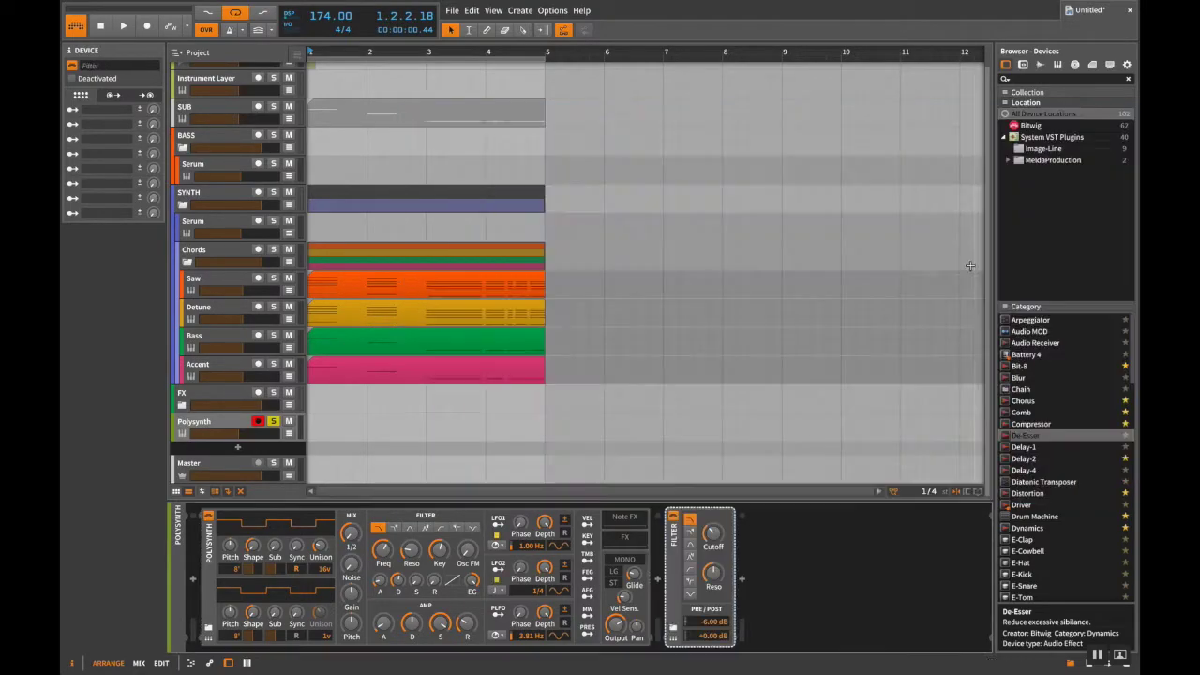
Step: Insert a Step MOD device between Polysynth and the Filter
{"action": "left_click", "coordinate": [659, 547]}
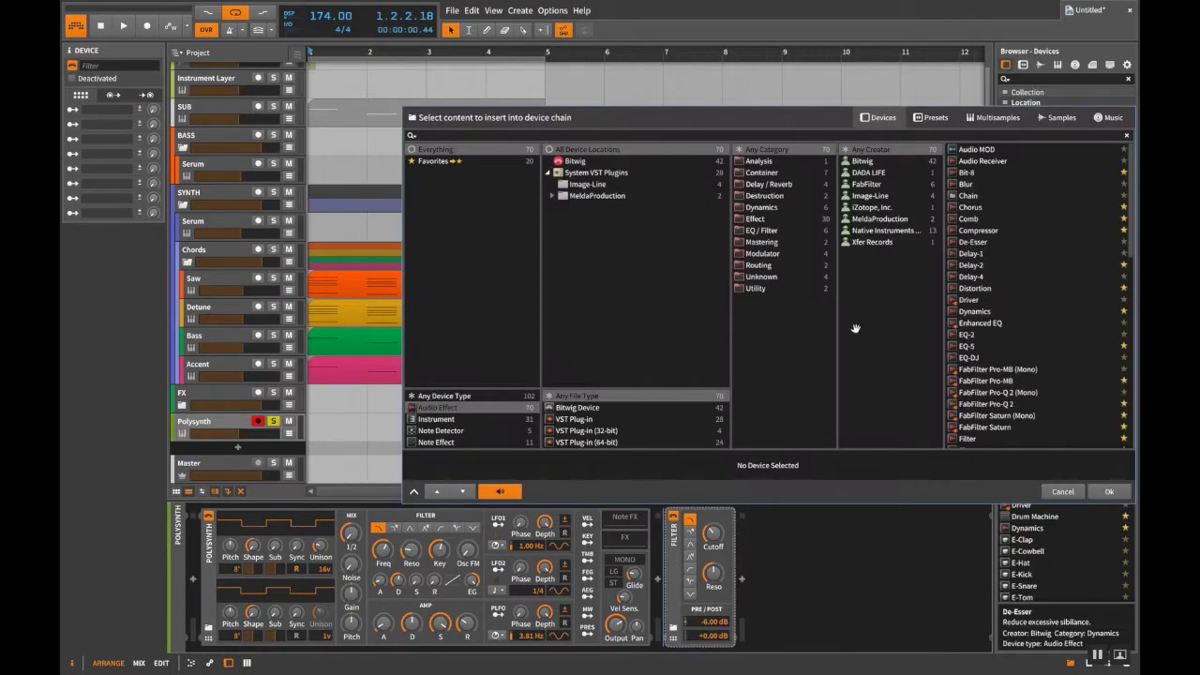
{"action": "scroll", "coordinate": [1015, 262], "scroll_direction": "down", "scroll_amount": 4}
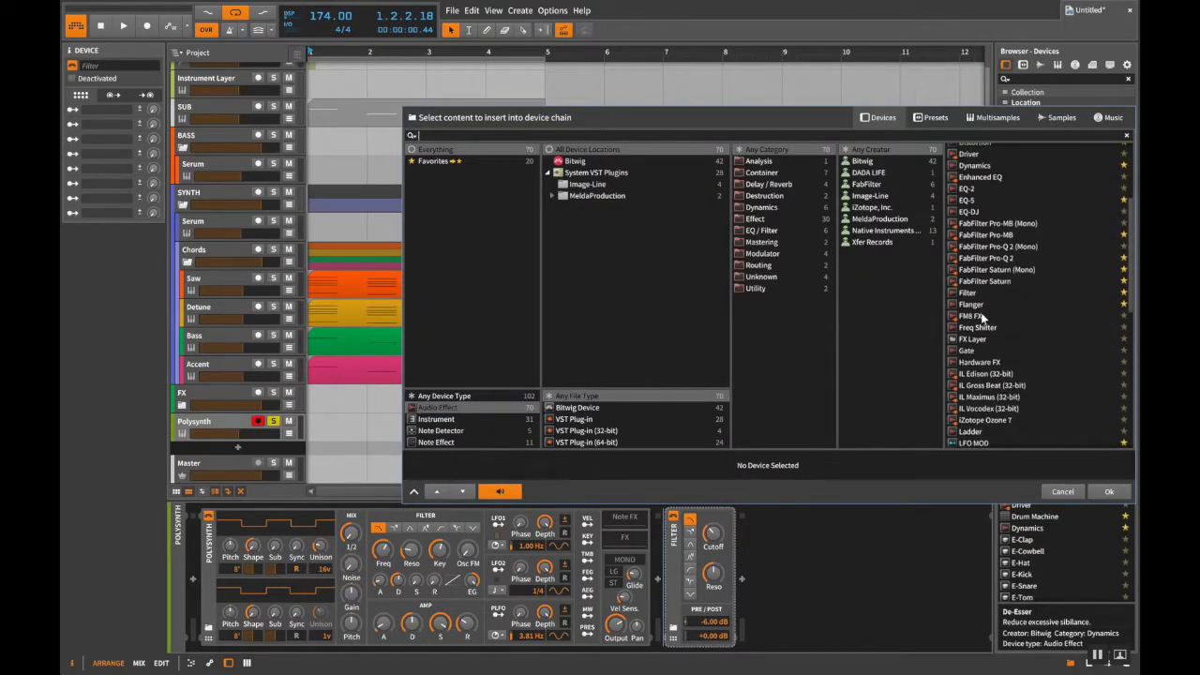
{"action": "scroll", "coordinate": [975, 354], "scroll_direction": "down", "scroll_amount": 4}
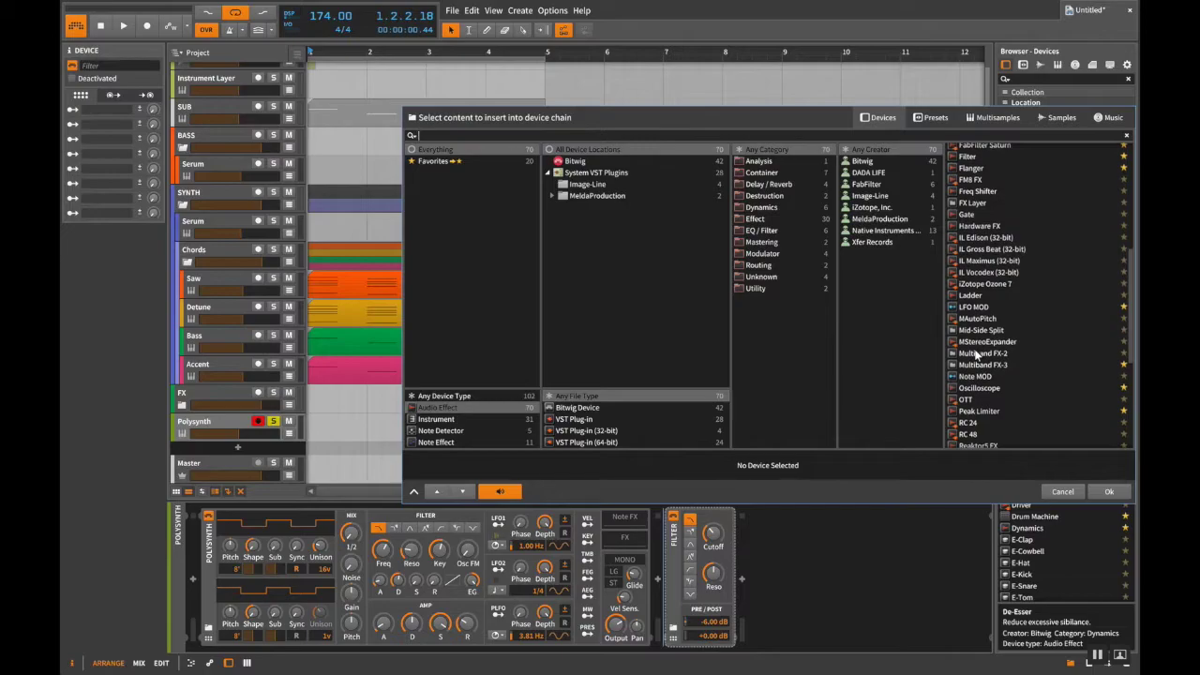
{"action": "scroll", "coordinate": [976, 354], "scroll_direction": "down", "scroll_amount": 2}
{"action": "scroll", "coordinate": [986, 399], "scroll_direction": "down", "scroll_amount": 2}
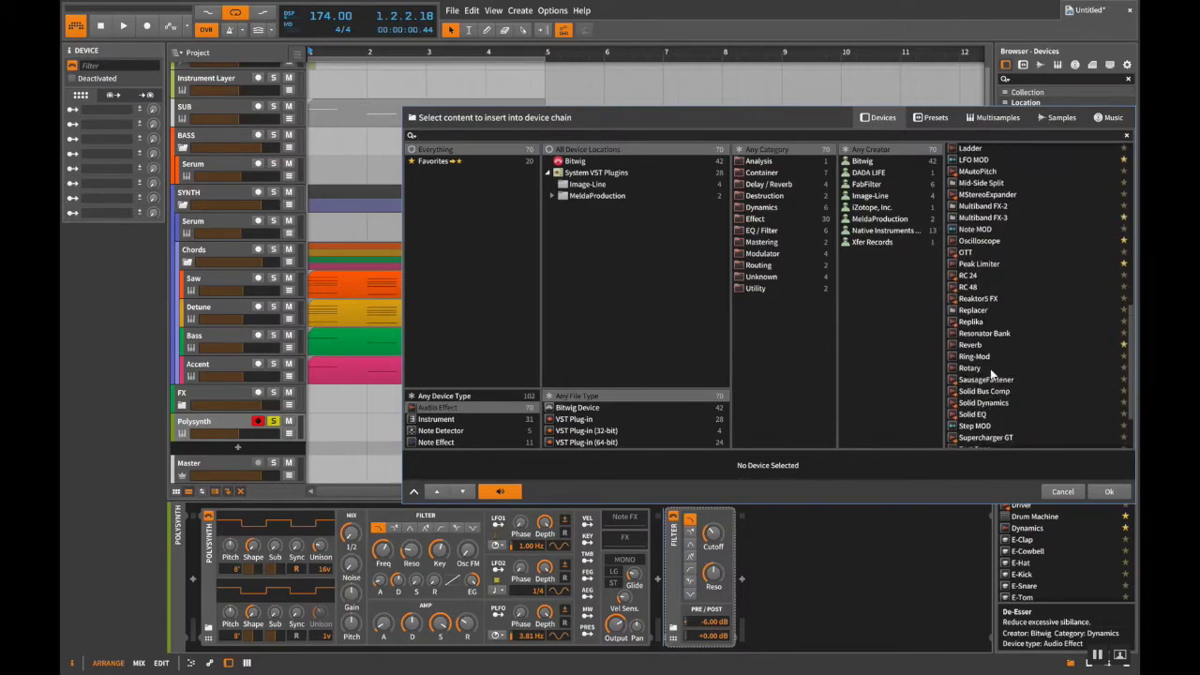
{"action": "scroll", "coordinate": [986, 368], "scroll_direction": "down", "scroll_amount": 2}
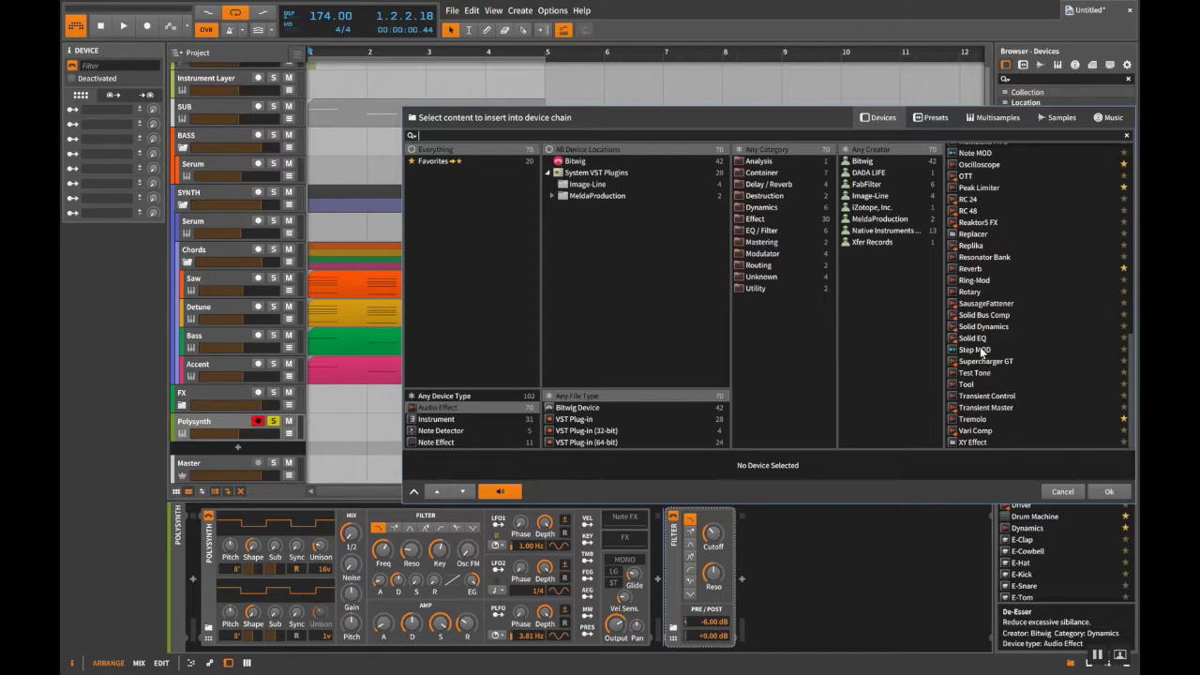
{"action": "double_click", "coordinate": [975, 350]}
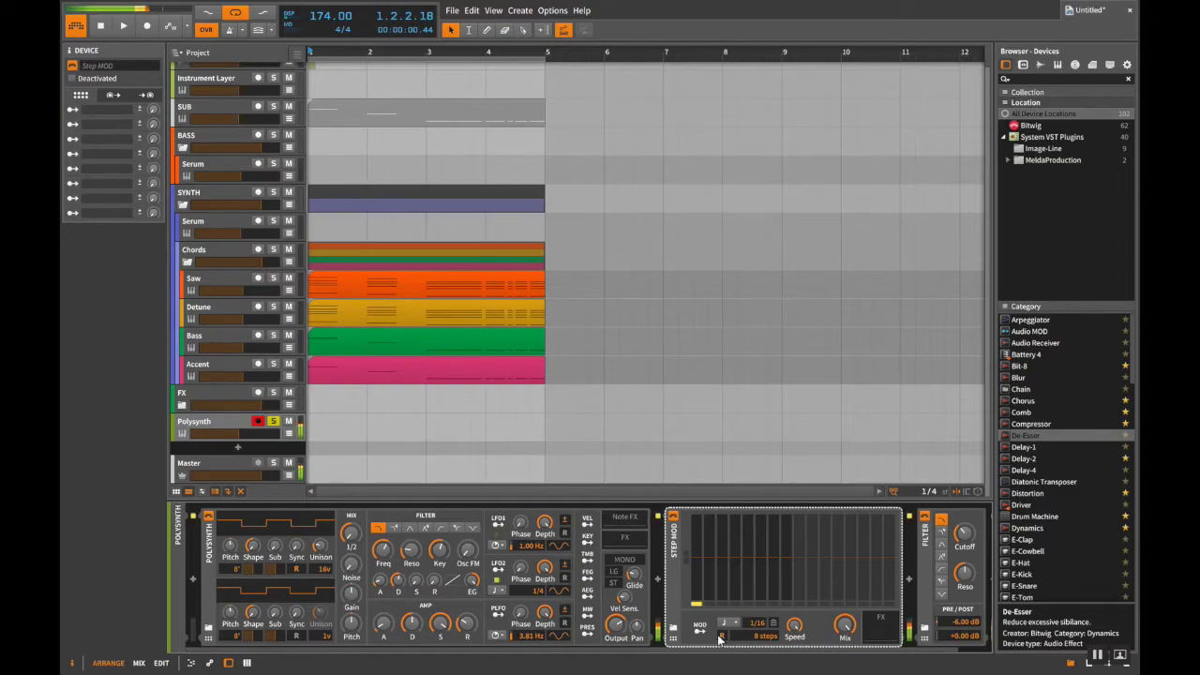
Step: Raise Step MOD's first step to maximum, reduce the sequence to 1 step and switch its rate to free-running hertz timing
{"action": "left_click_drag", "start_coordinate": [693, 538], "coordinate": [693, 515]}
{"action": "left_click_drag", "start_coordinate": [757, 637], "coordinate": [757, 652]}
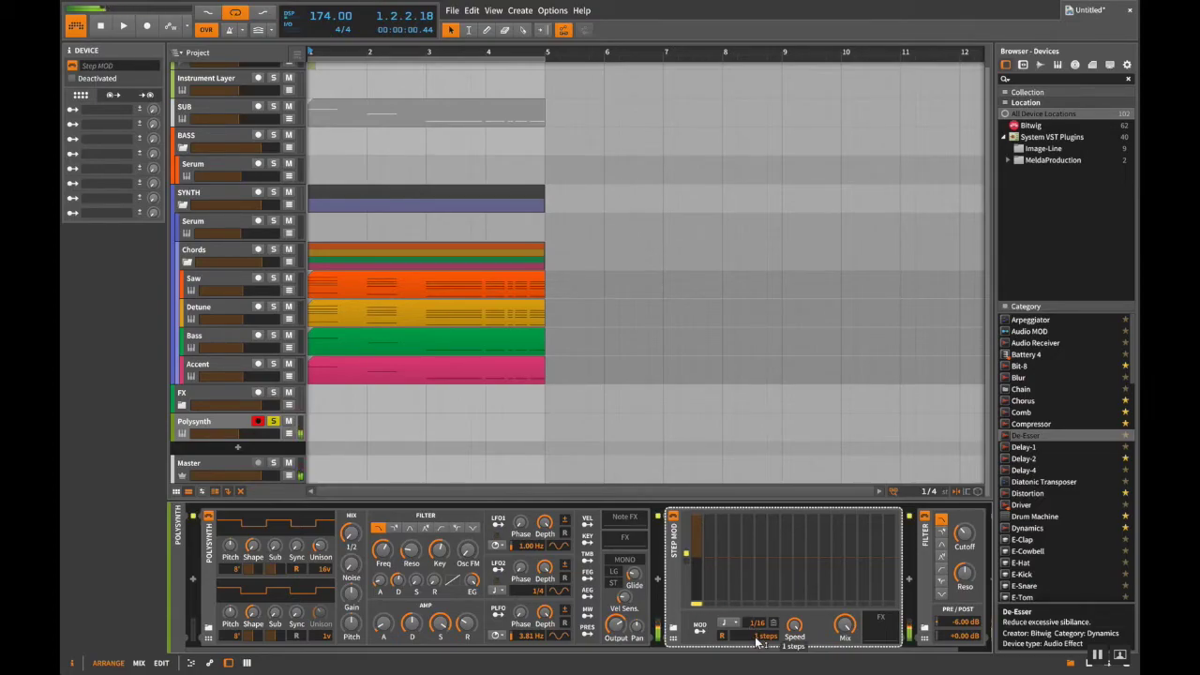
{"action": "left_click_drag", "start_coordinate": [760, 635], "coordinate": [760, 647]}
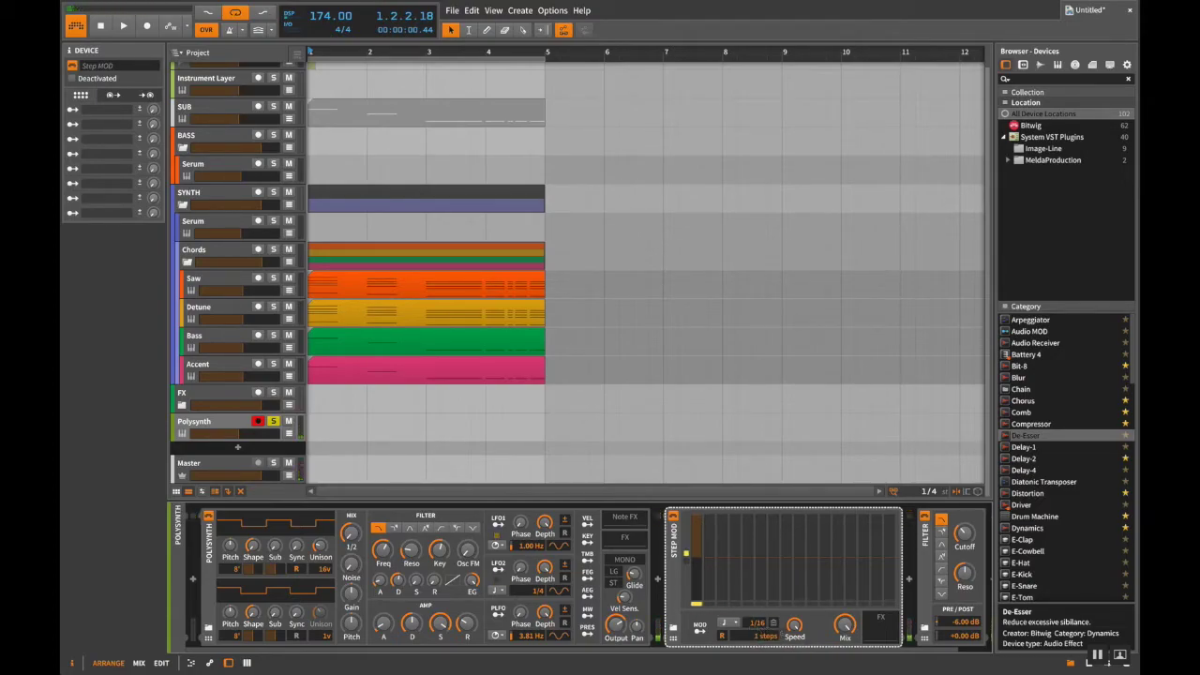
{"action": "left_click", "coordinate": [729, 622]}
{"action": "left_click", "coordinate": [741, 645]}
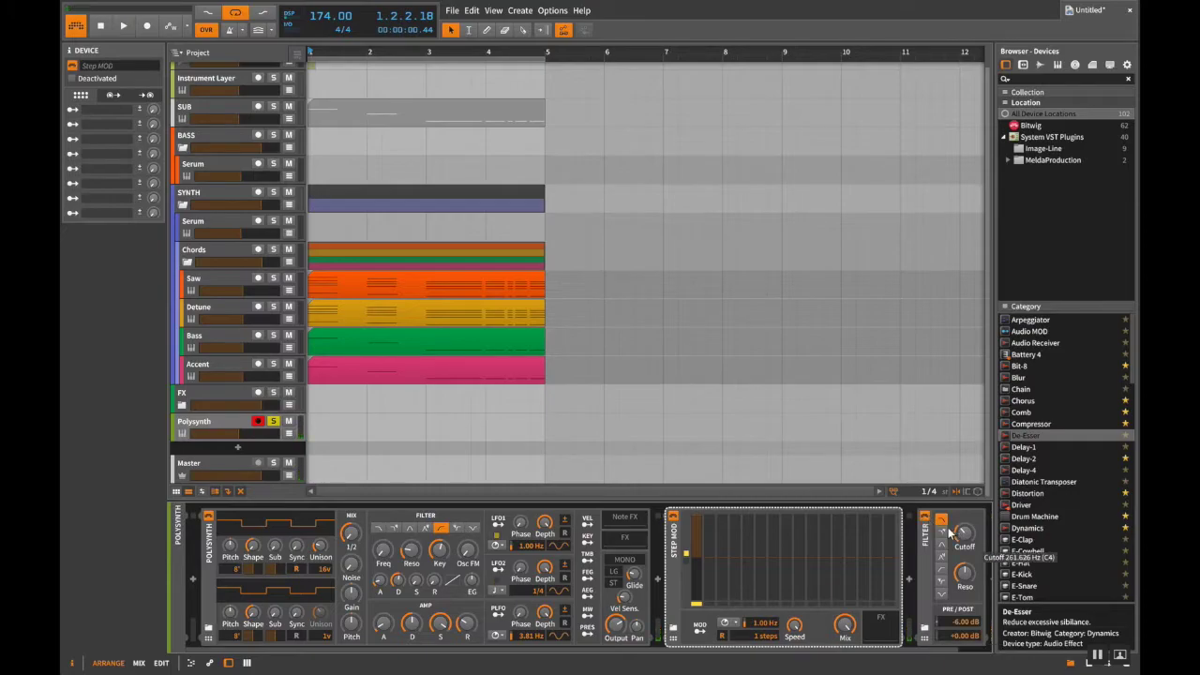
Step: Set the Filter's pre gain to 0 dB
{"action": "double_click", "coordinate": [958, 622]}
{"action": "type", "text": "0"}
{"action": "key", "text": "Return"}
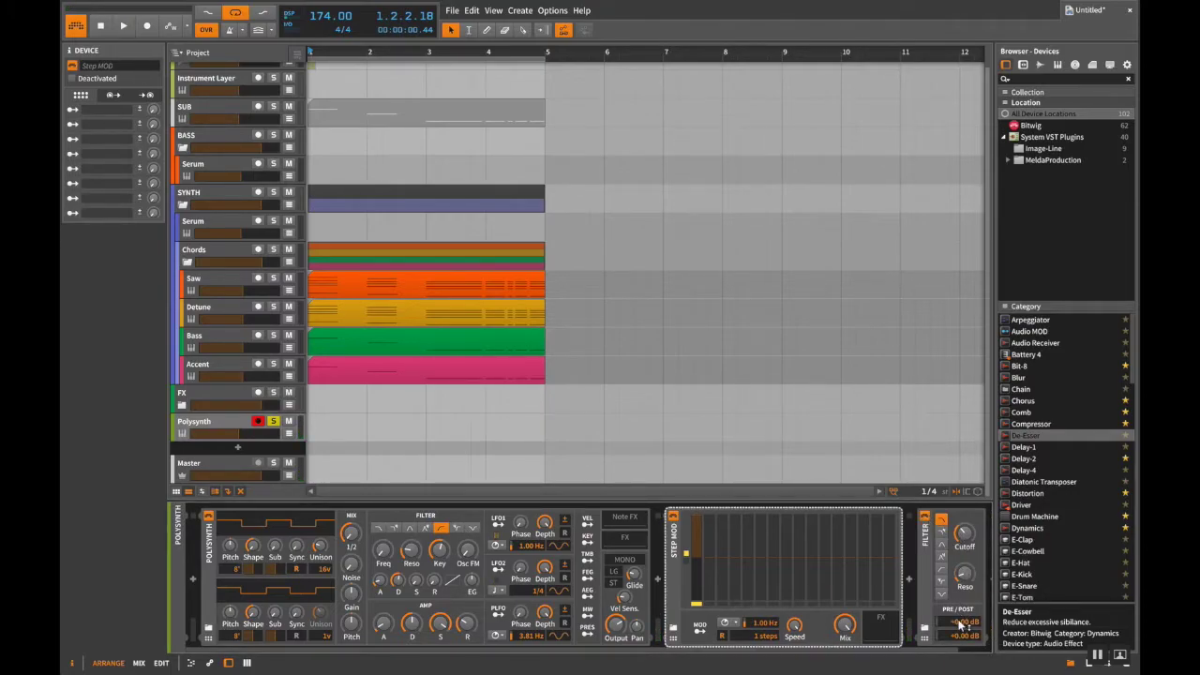
Step: Try adjusting the Filter cutoff alongside Step MOD, and delete the Step MOD device
{"action": "left_click", "coordinate": [949, 563]}
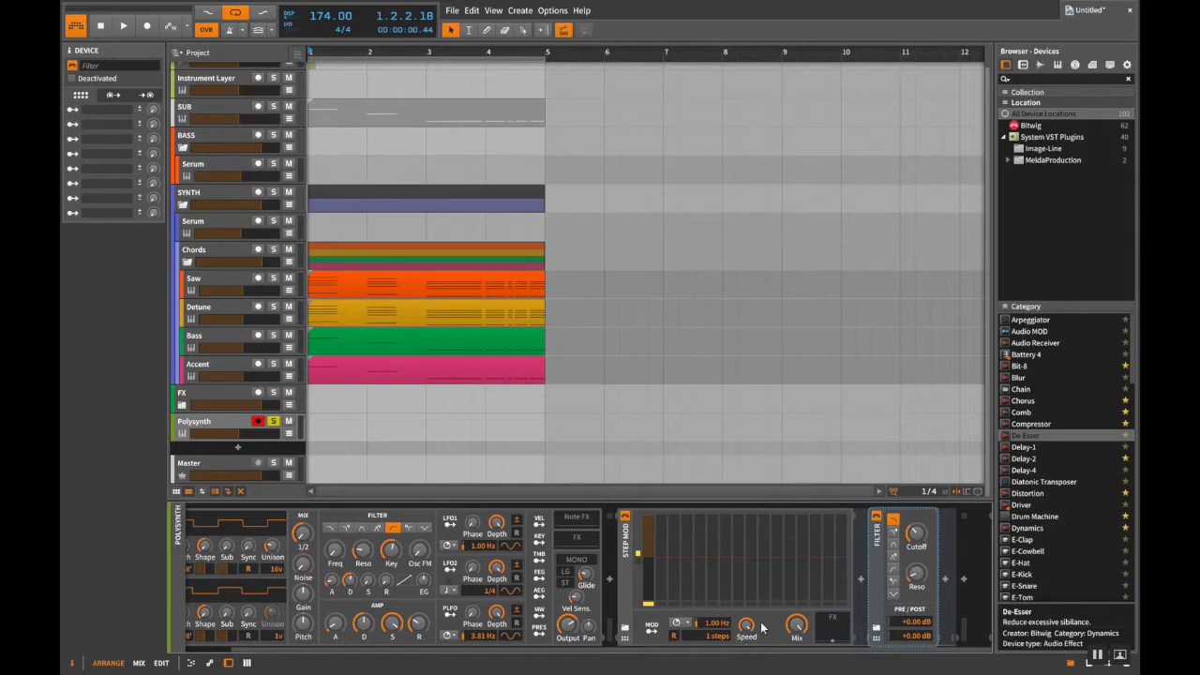
{"action": "mouse_move", "coordinate": [923, 535]}
{"action": "left_mouse_down"}
{"action": "mouse_move", "coordinate": [923, 495]}
{"action": "mouse_move", "coordinate": [917, 532]}
{"action": "left_mouse_up"}
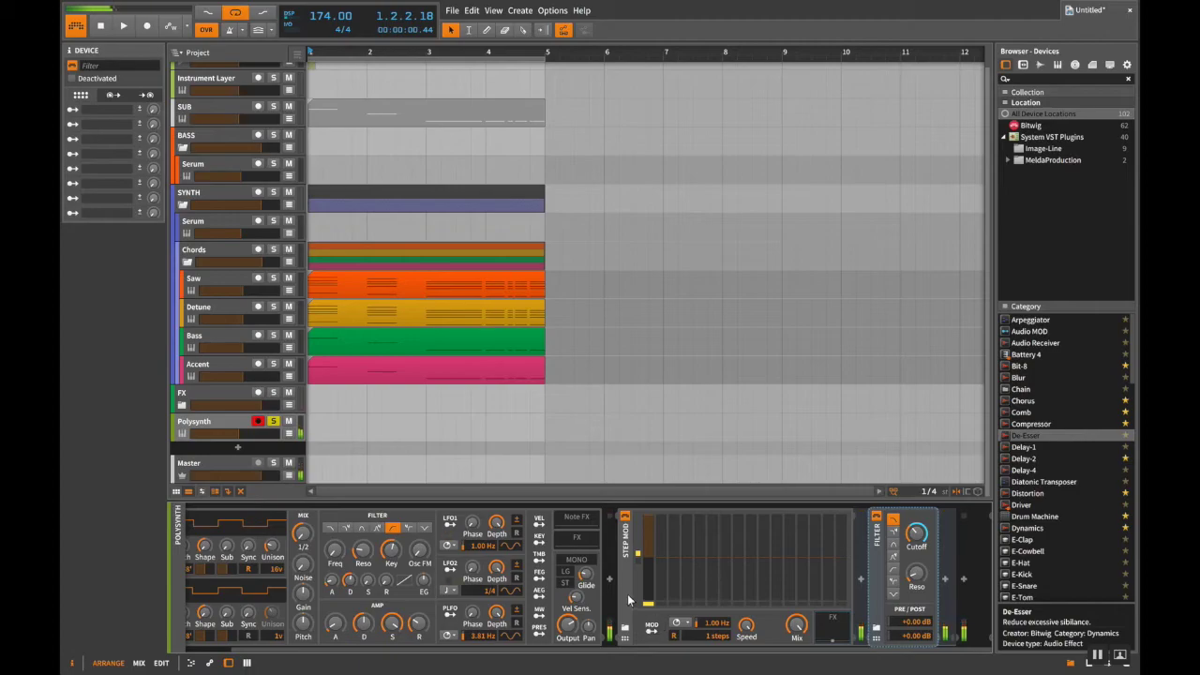
{"action": "left_click", "coordinate": [894, 561]}
{"action": "left_click", "coordinate": [624, 579]}
{"action": "key", "text": "Delete"}
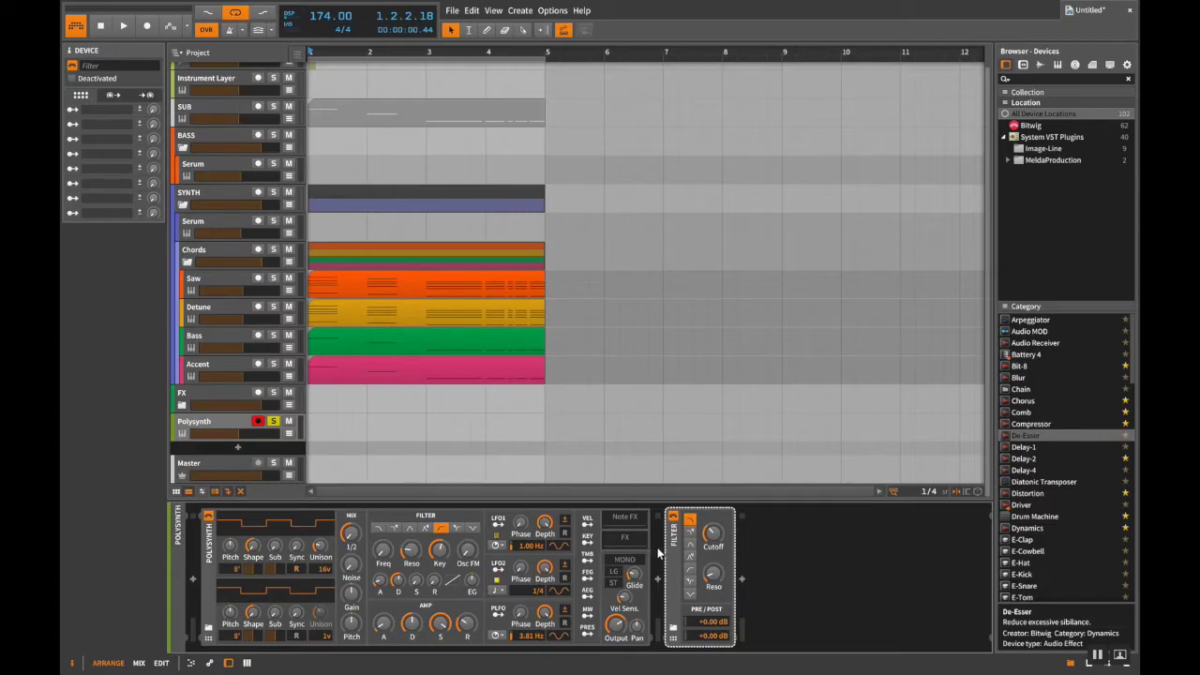
Step: Insert an LFO MOD device between Polysynth and the Filter
{"action": "left_click", "coordinate": [657, 553]}
{"action": "type", "text": "LF"}
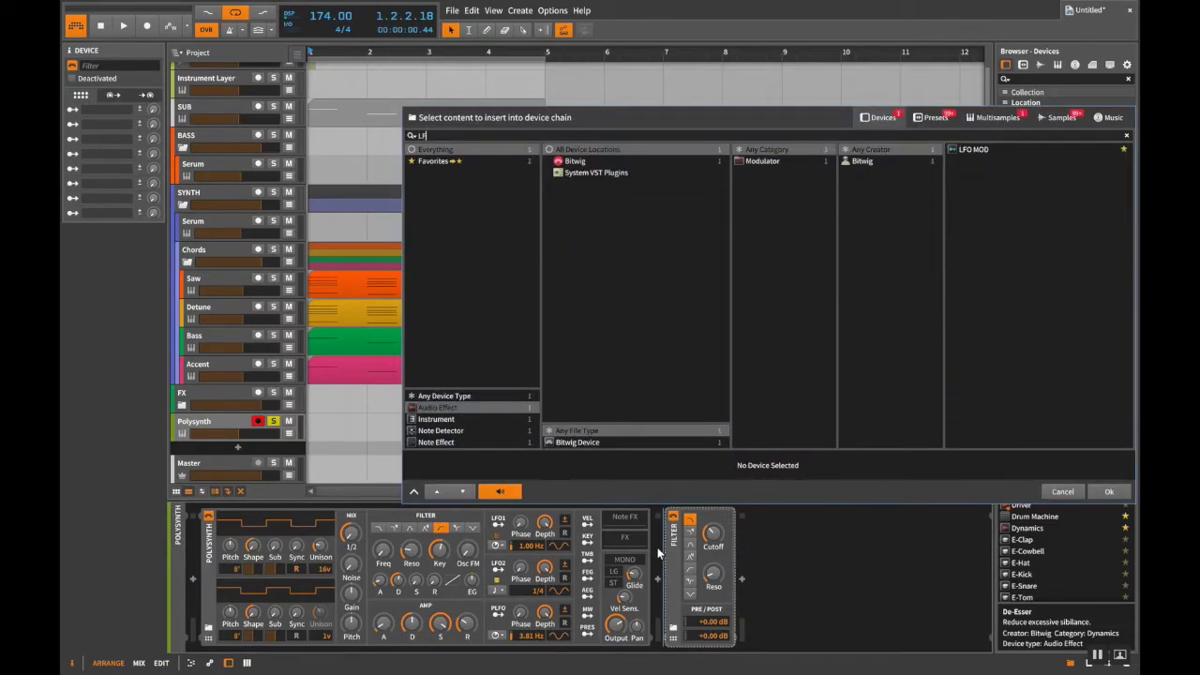
{"action": "double_click", "coordinate": [969, 151]}
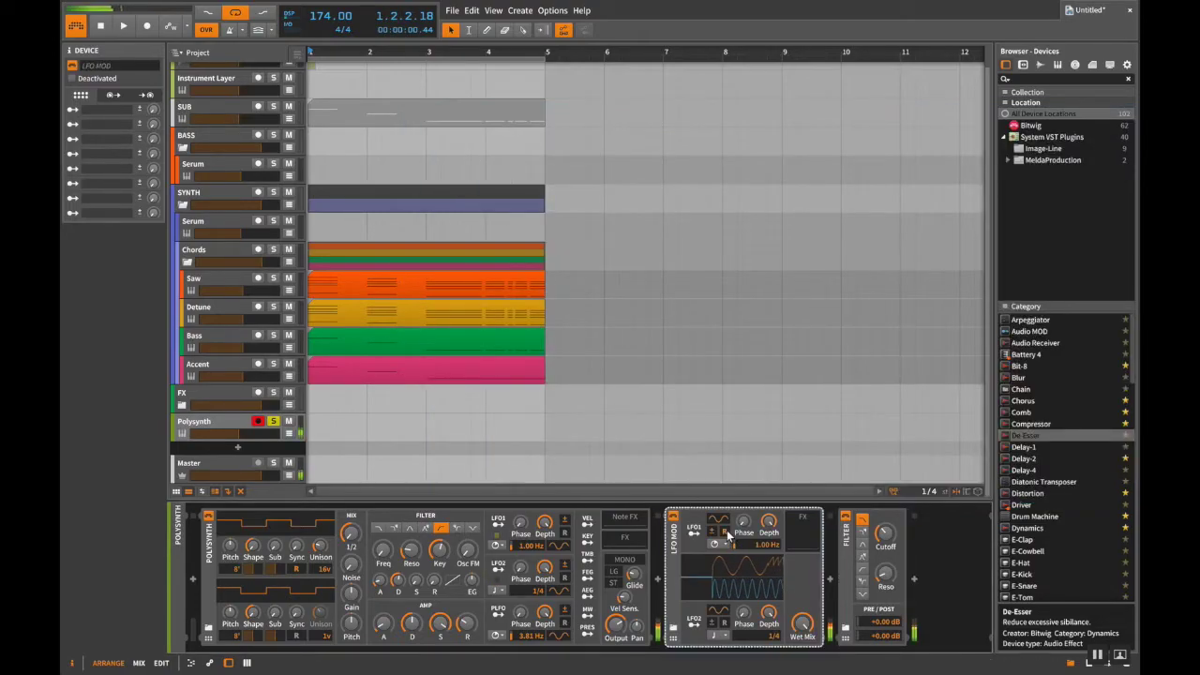
Step: Change LFO MOD's LFO1 waveform to a sawtooth and set its rate to 5.86 Hz
{"action": "mouse_move", "coordinate": [727, 534]}
{"action": "left_mouse_down"}
{"action": "mouse_move", "coordinate": [727, 521]}
{"action": "mouse_move", "coordinate": [764, 543]}
{"action": "mouse_move", "coordinate": [718, 544]}
{"action": "left_mouse_up"}
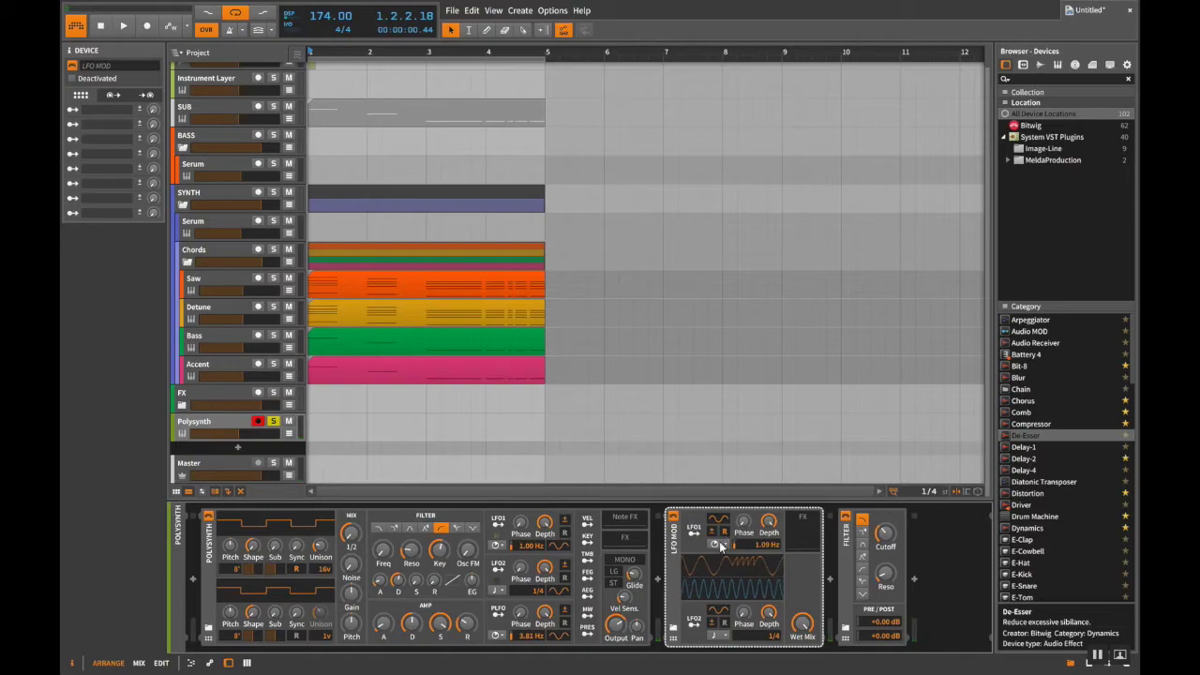
{"action": "left_click", "coordinate": [719, 543]}
{"action": "left_click", "coordinate": [741, 557]}
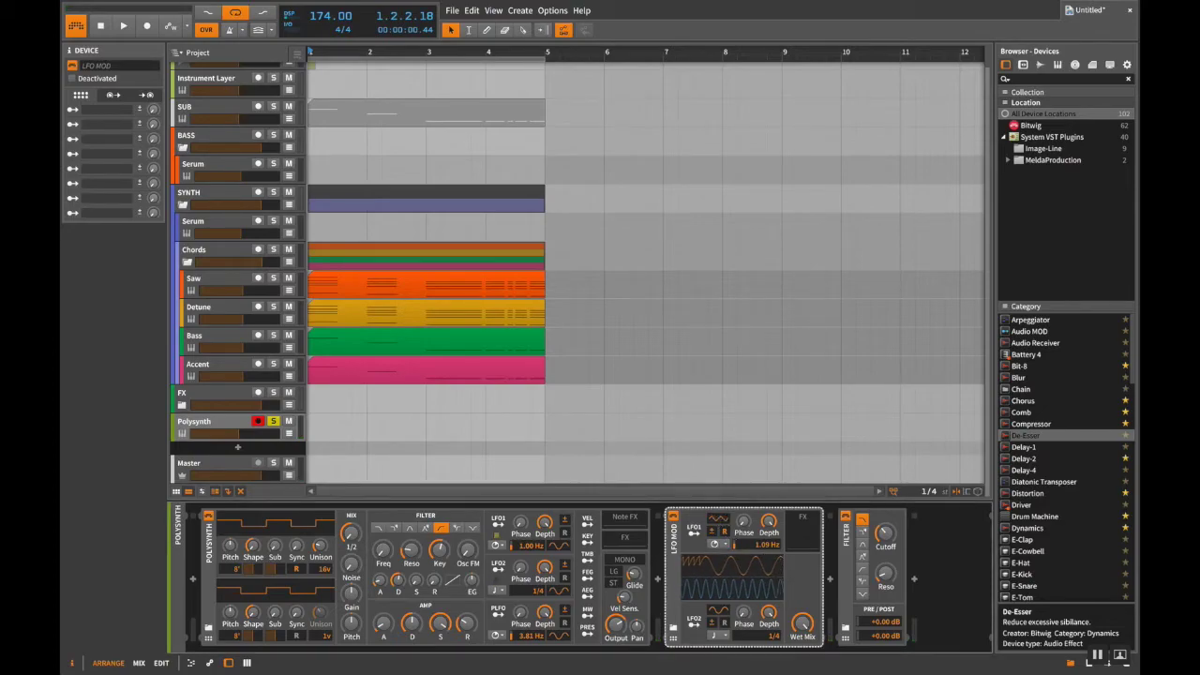
{"action": "left_click", "coordinate": [719, 518]}
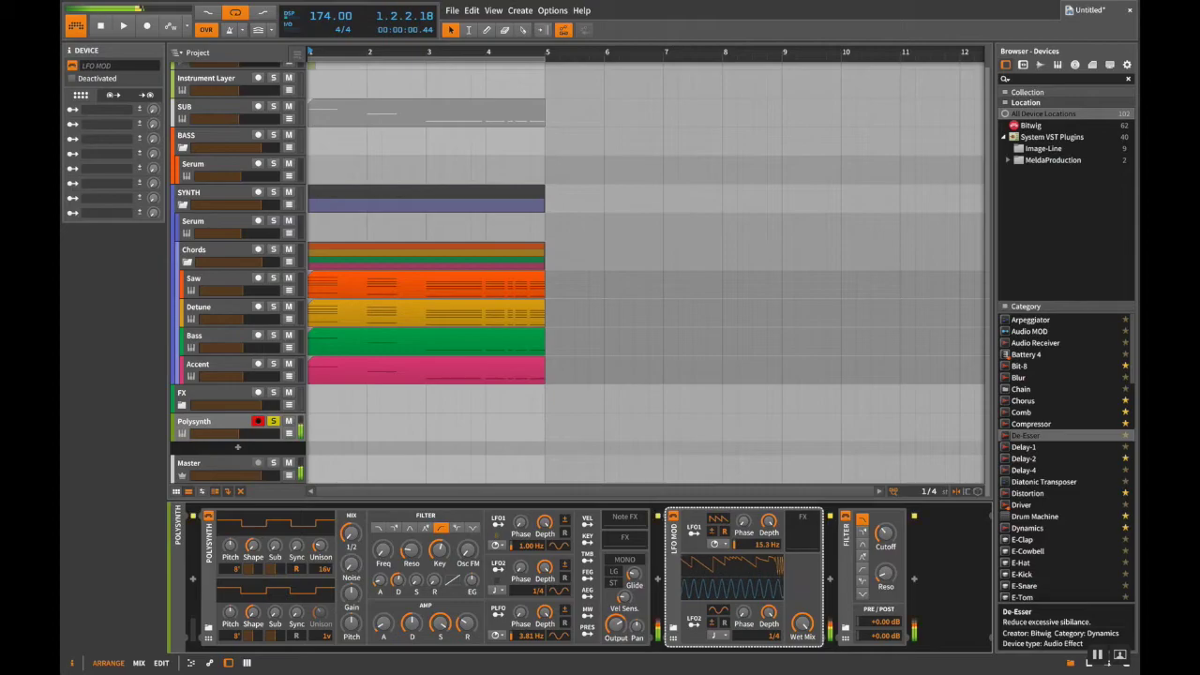
{"action": "scroll", "coordinate": [760, 546], "scroll_direction": "up", "scroll_amount": 5}
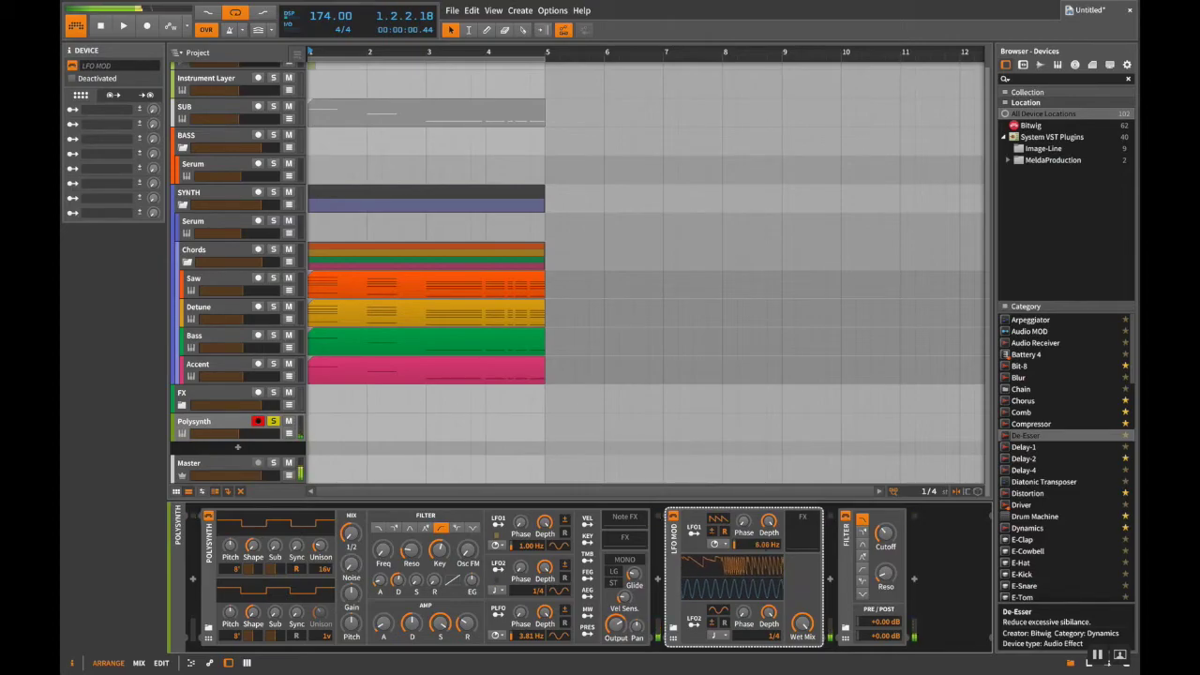
{"action": "left_click_drag", "start_coordinate": [839, 536], "coordinate": [731, 540]}
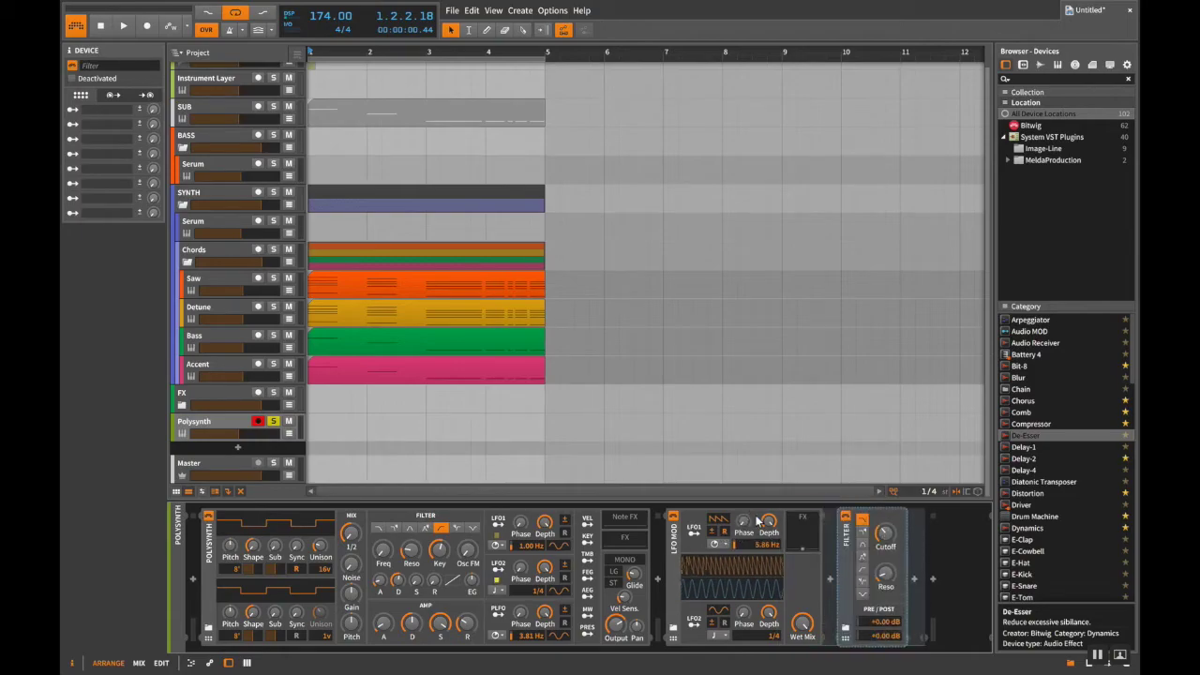
Step: Assign LFO1 to modulate the Filter's cutoff and audition the modulation
{"action": "left_click", "coordinate": [694, 533]}
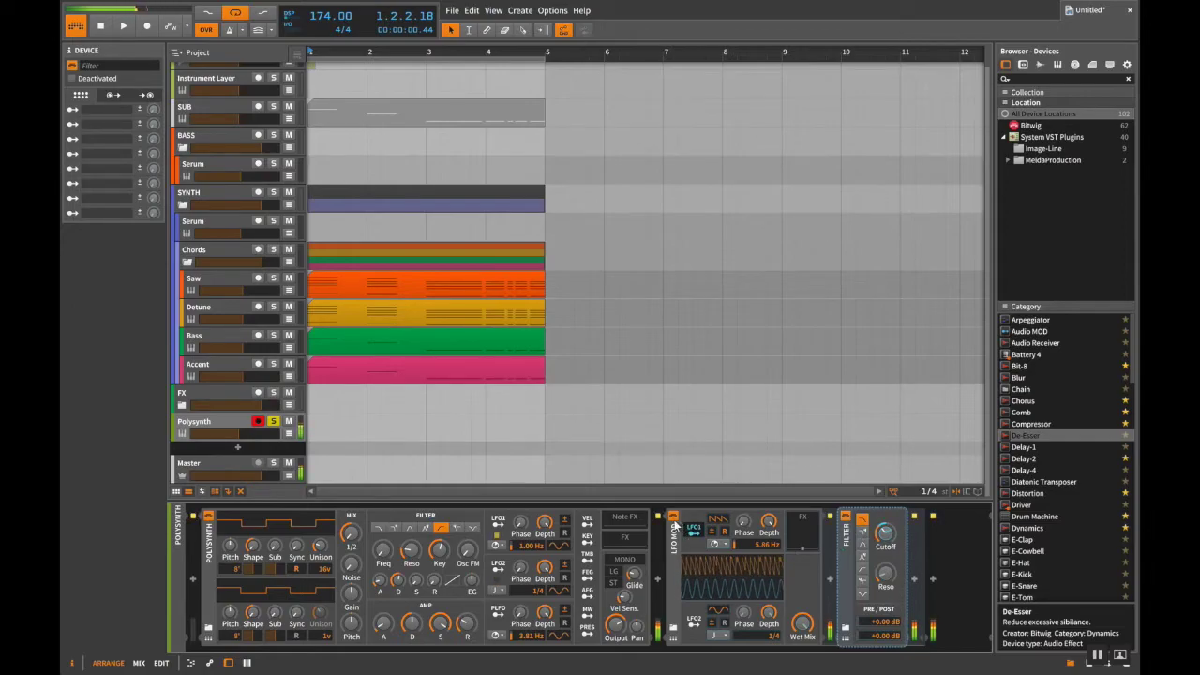
{"action": "left_click", "coordinate": [673, 518]}
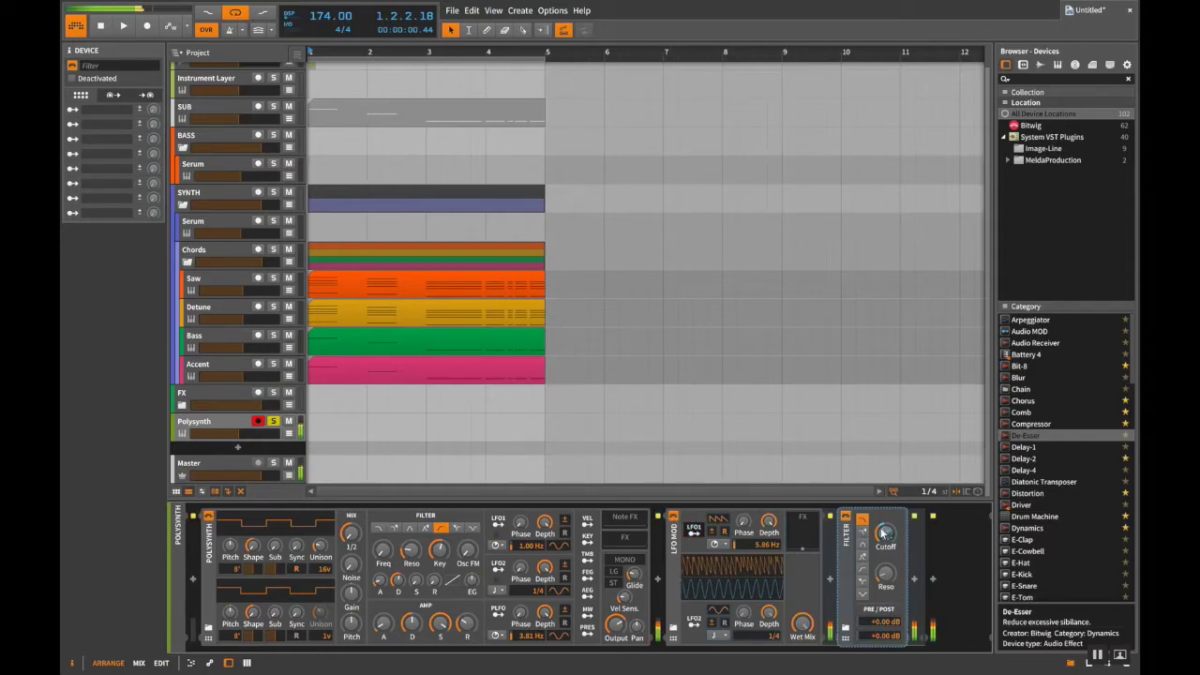
{"action": "scroll", "coordinate": [754, 541], "scroll_direction": "up", "scroll_amount": 5}
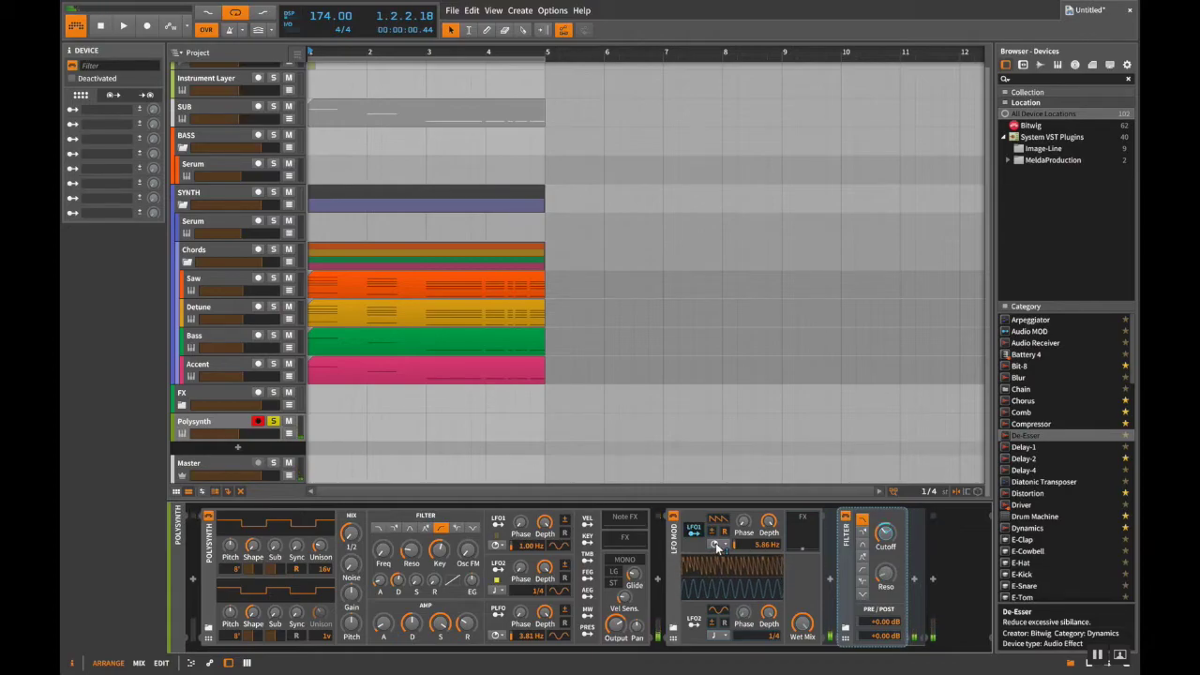
Step: Switch LFO1 to beat-synced timing at 1/4 and adjust its modulation amount on the Filter's cutoff
{"action": "left_click", "coordinate": [713, 544]}
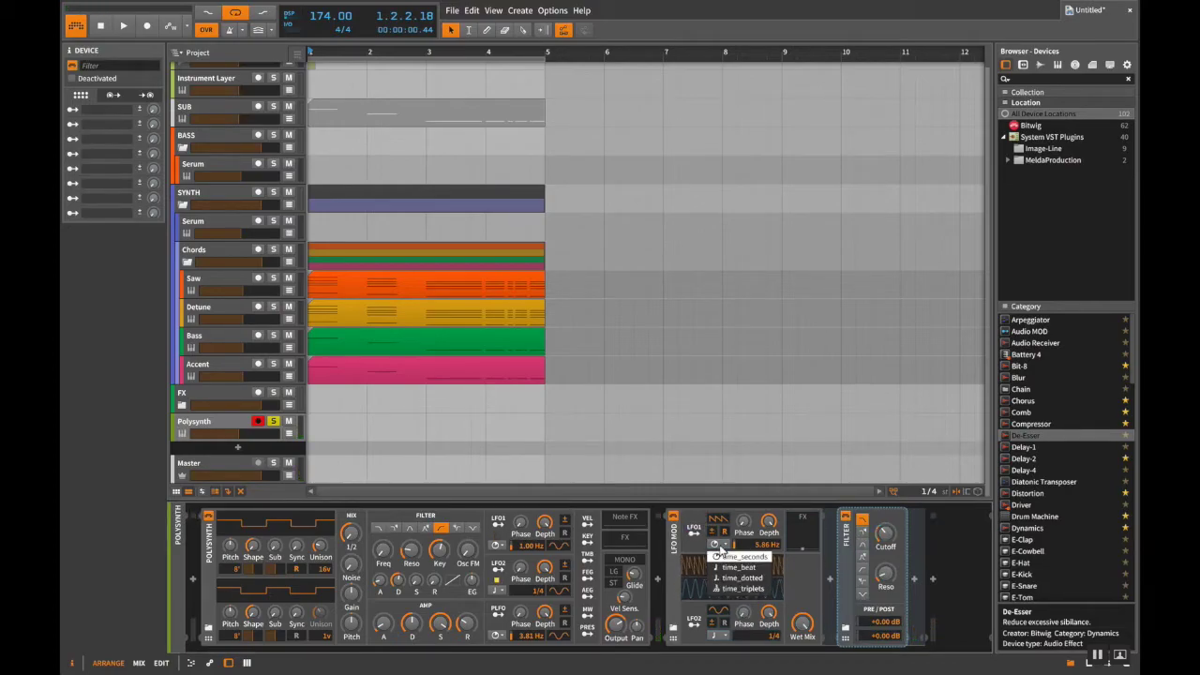
{"action": "left_click", "coordinate": [766, 559]}
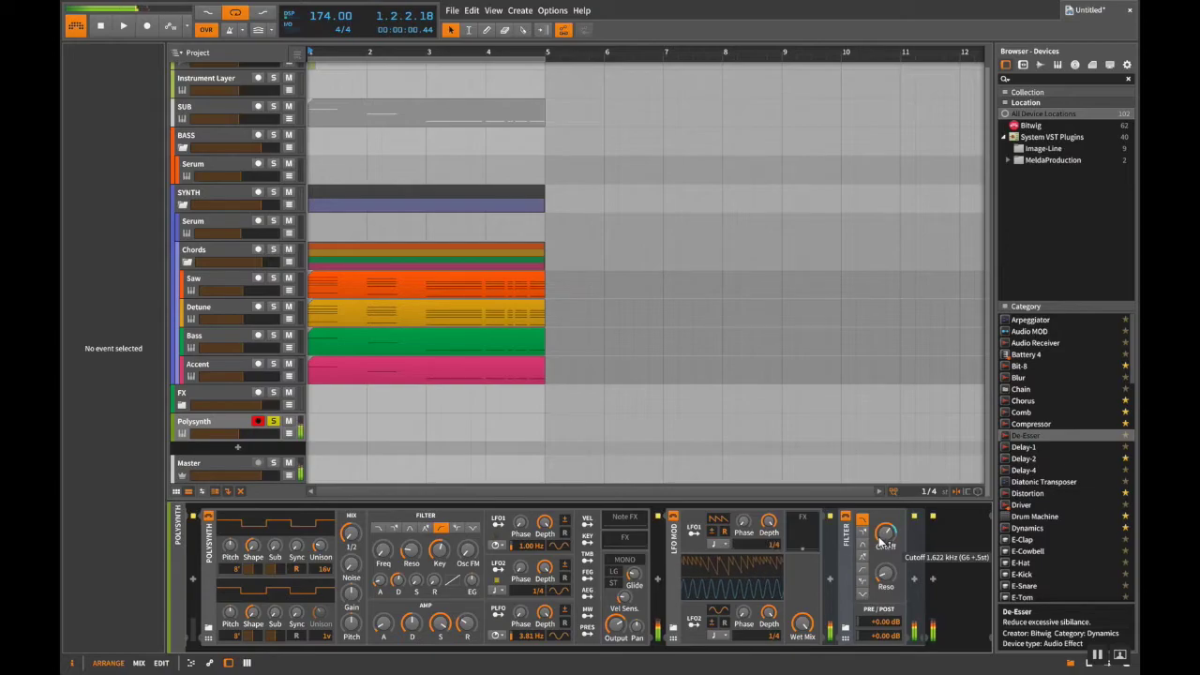
{"action": "left_click", "coordinate": [694, 531]}
{"action": "left_click_drag", "start_coordinate": [885, 534], "coordinate": [885, 506]}
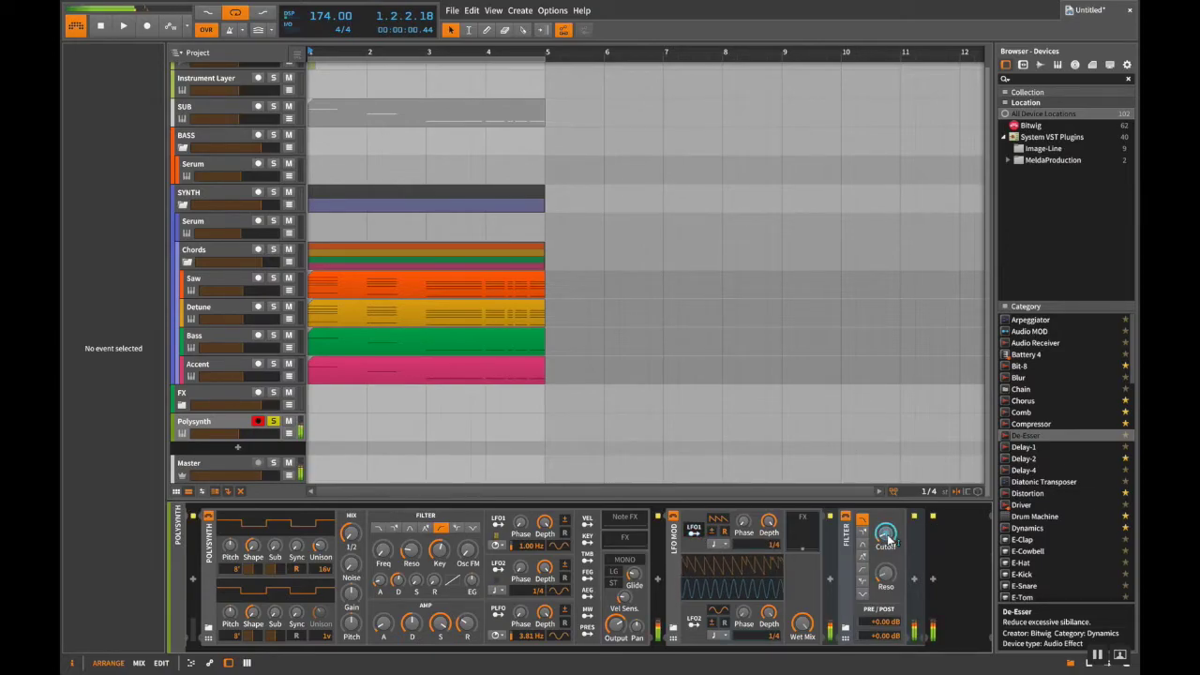
{"action": "left_click", "coordinate": [695, 531]}
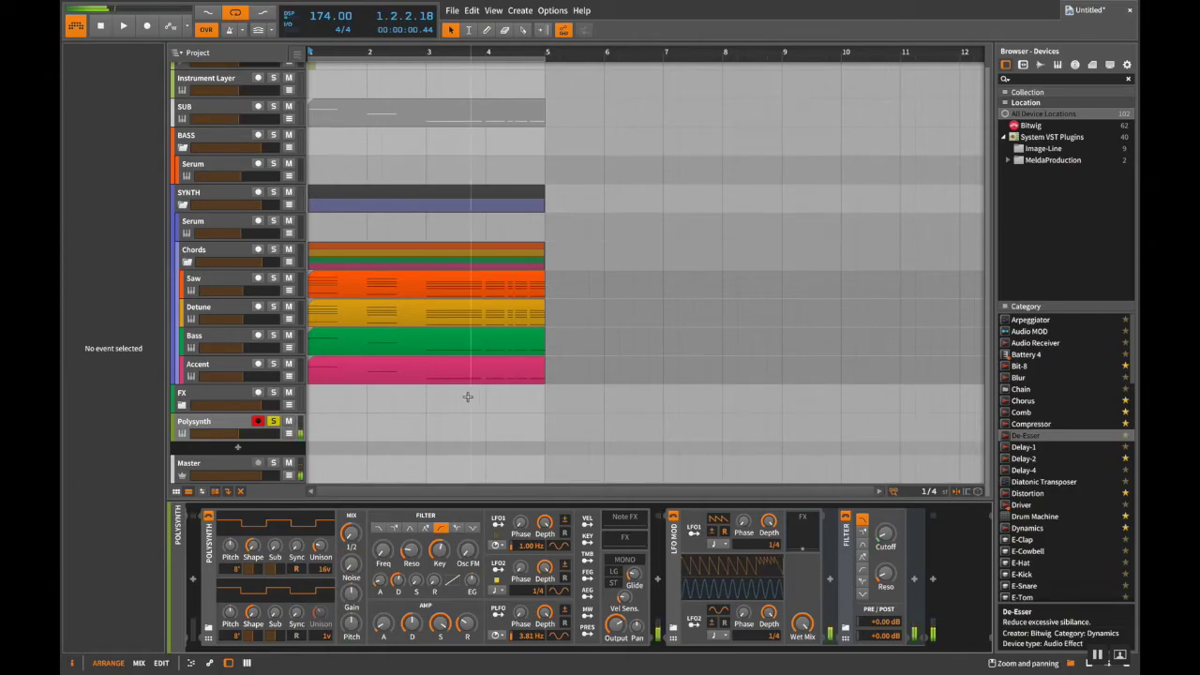
Step: Create a new instrument track loaded with Serum, and reshape Serum's LFO 1 into a descending ramp
{"action": "left_click", "coordinate": [259, 441]}
{"action": "double_click", "coordinate": [259, 447]}
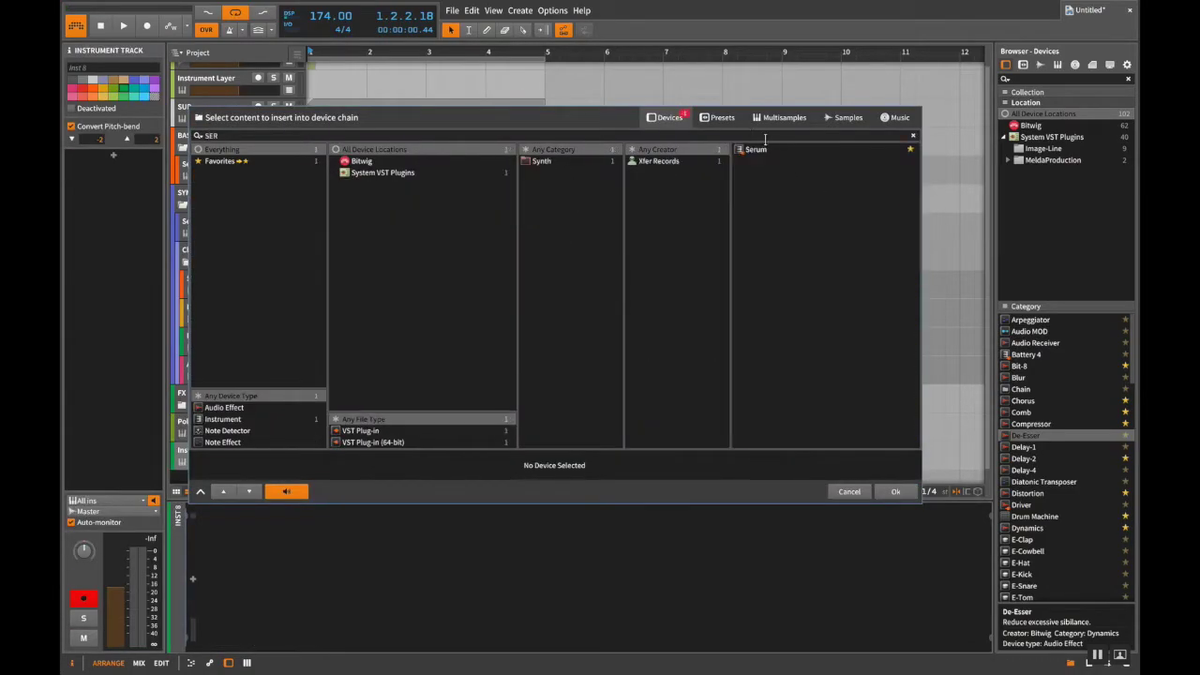
{"action": "key", "text": "Return"}
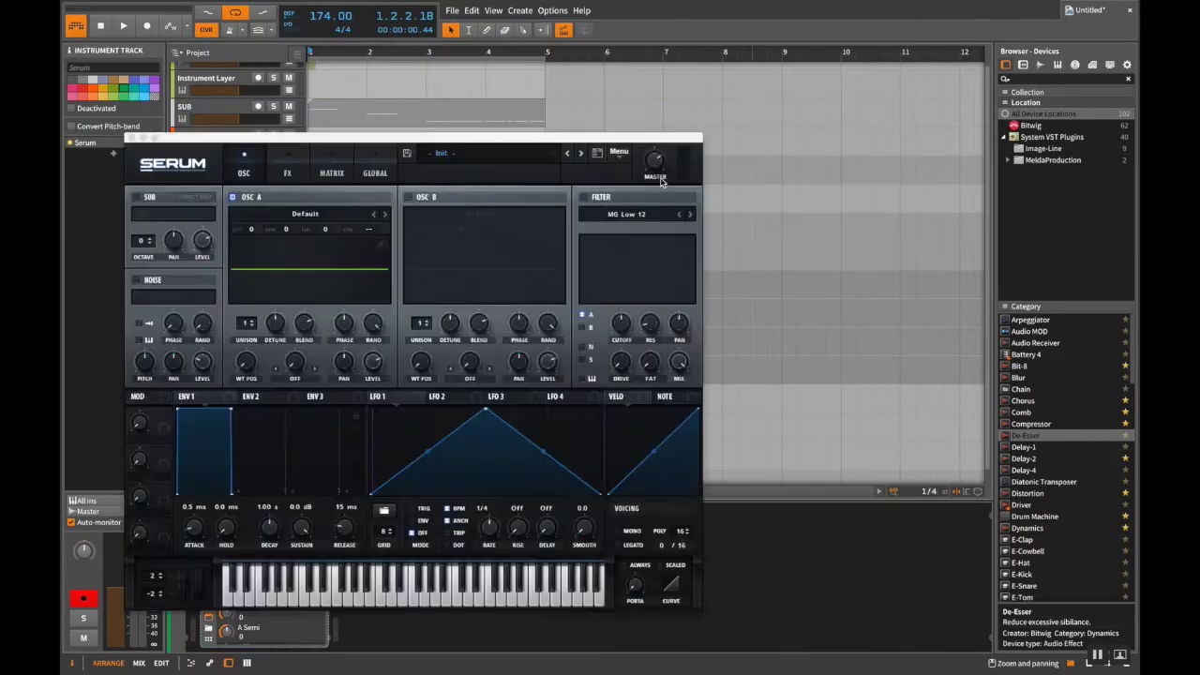
{"action": "left_click_drag", "start_coordinate": [486, 410], "coordinate": [301, 388]}
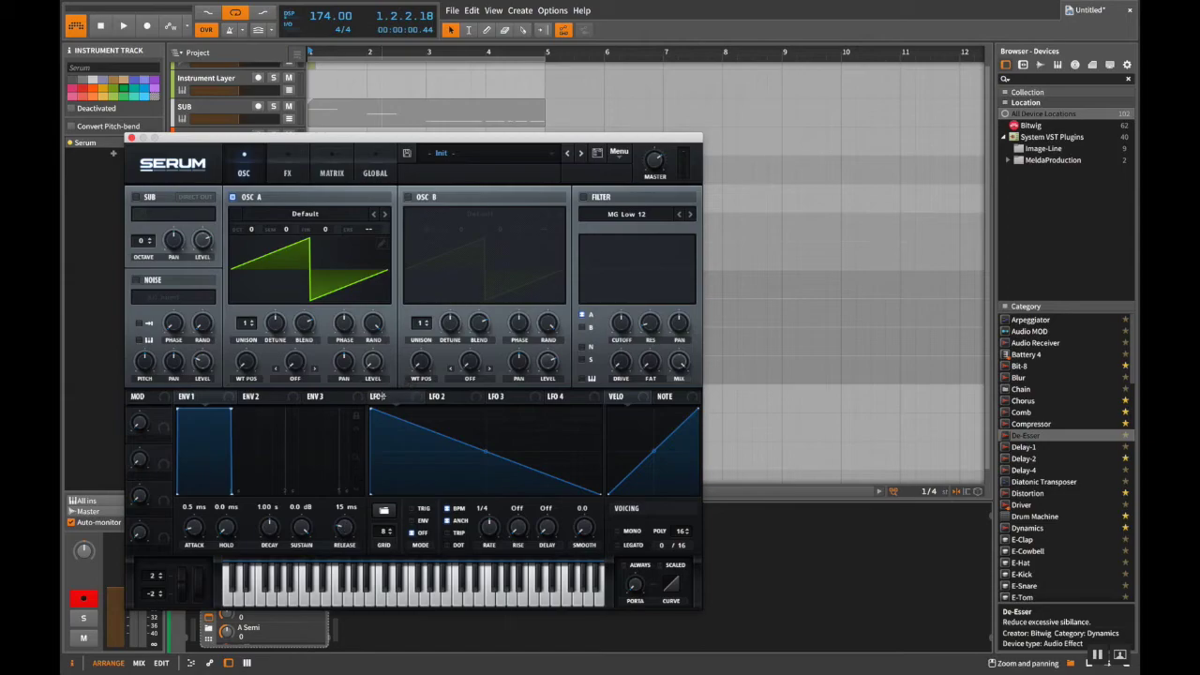
Step: Assign Serum's LFO 1 to OSC A's level and set the LFO to TRIG mode, with the Serum track soloed
{"action": "left_click_drag", "start_coordinate": [382, 370], "coordinate": [372, 362]}
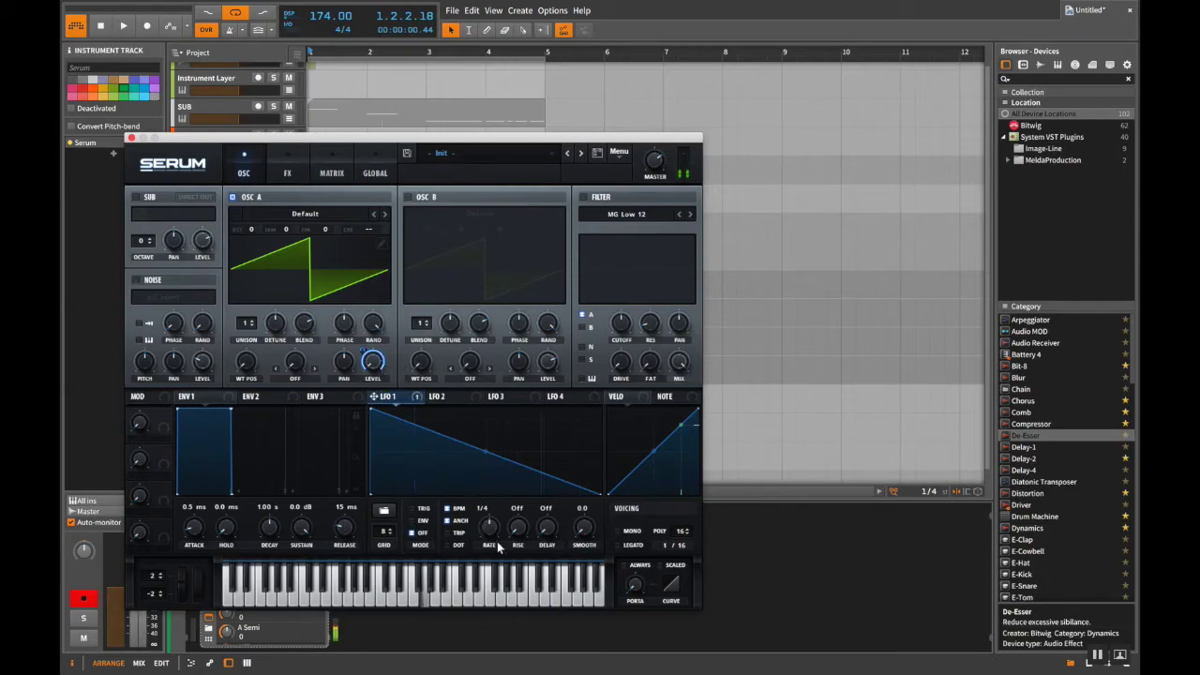
{"action": "left_click_drag", "start_coordinate": [447, 139], "coordinate": [681, 20]}
{"action": "left_click", "coordinate": [266, 449]}
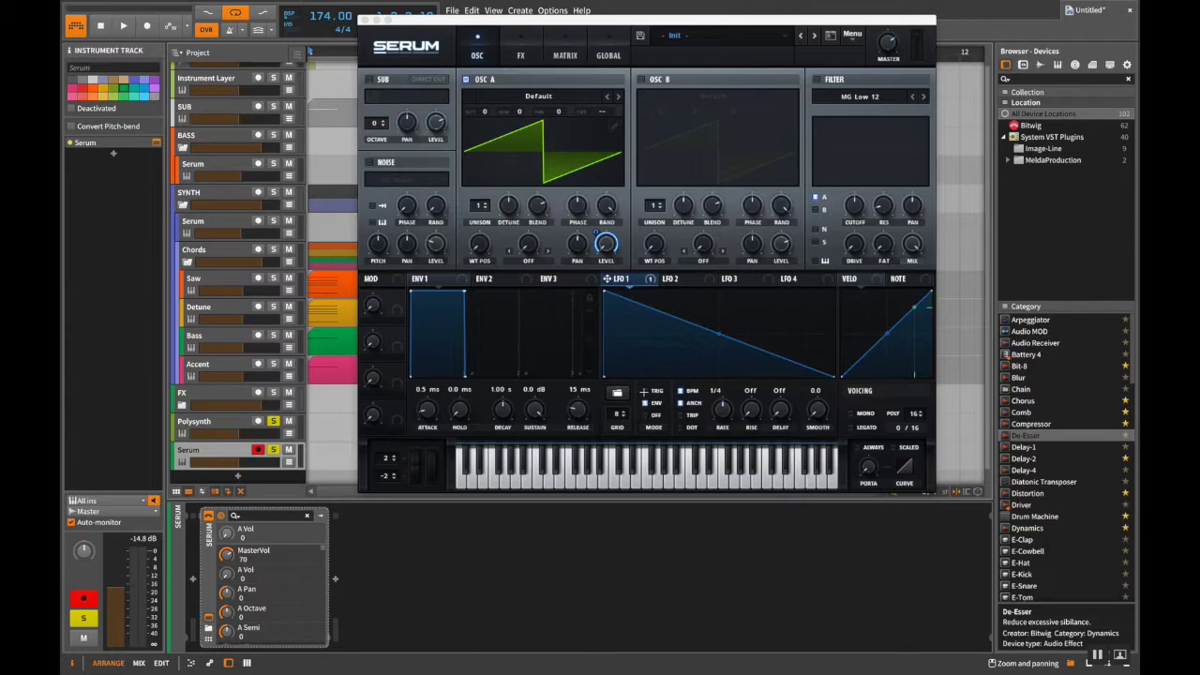
{"action": "left_click", "coordinate": [644, 391]}
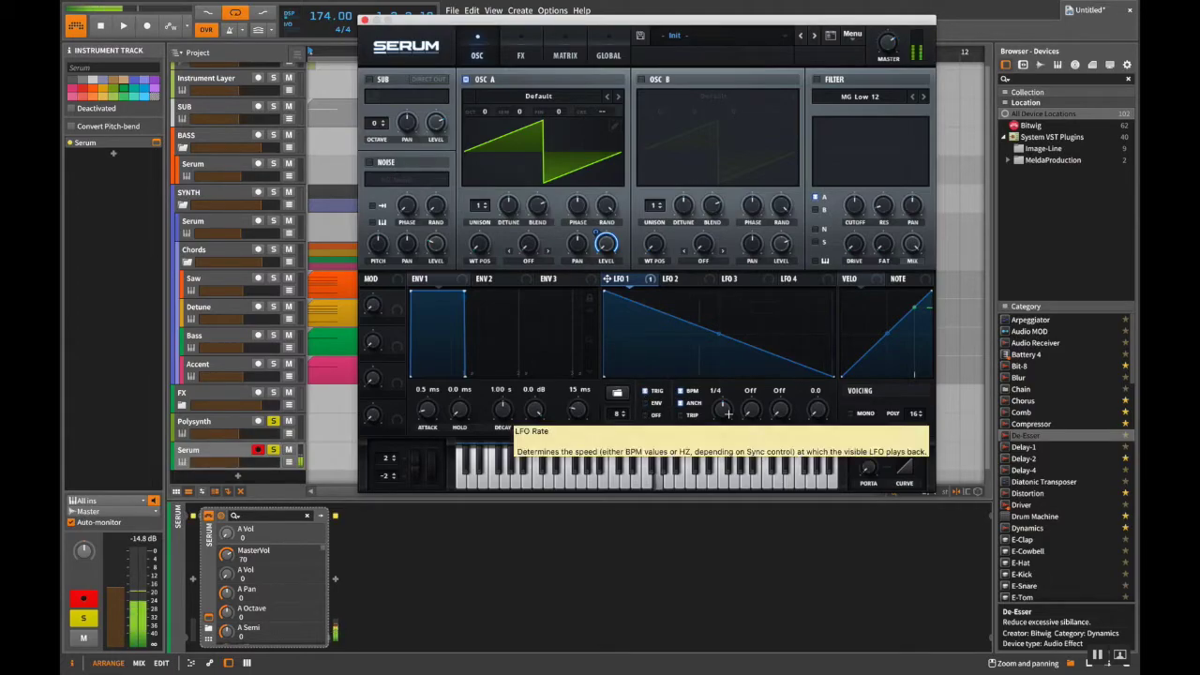
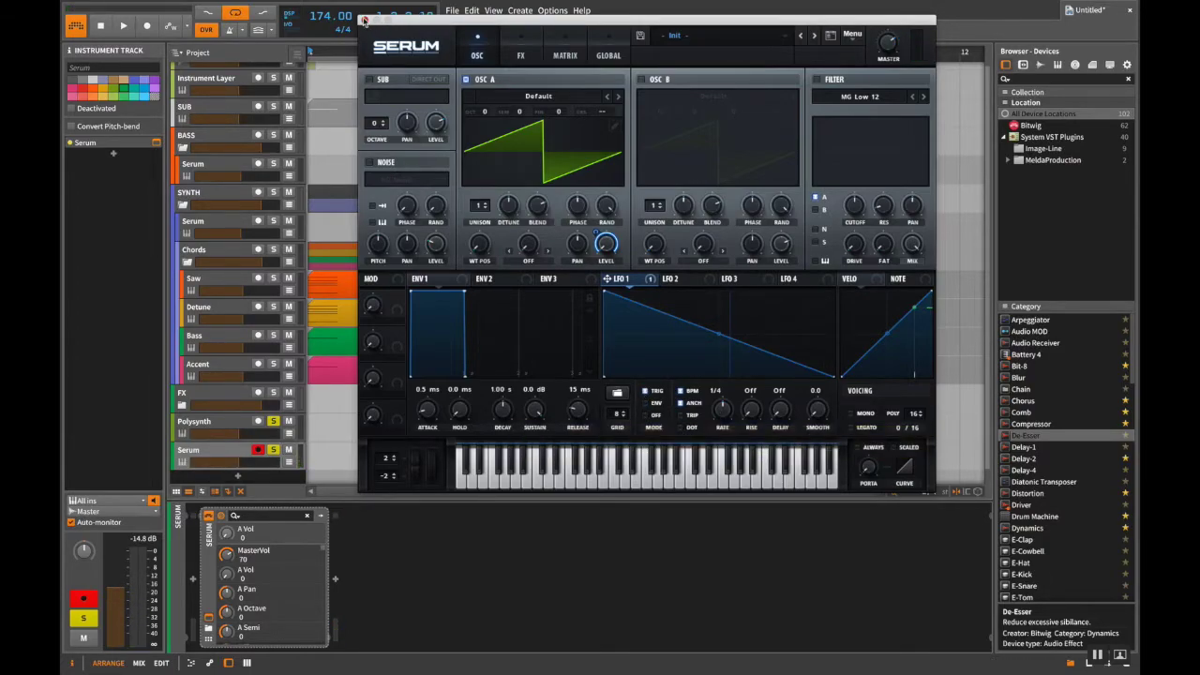
{"action": "left_click", "coordinate": [363, 20]}
Step: Try a Note MOD modulator between Polysynth and LFO MOD on the Polysynth track, and remove it again
{"action": "left_click", "coordinate": [213, 411]}
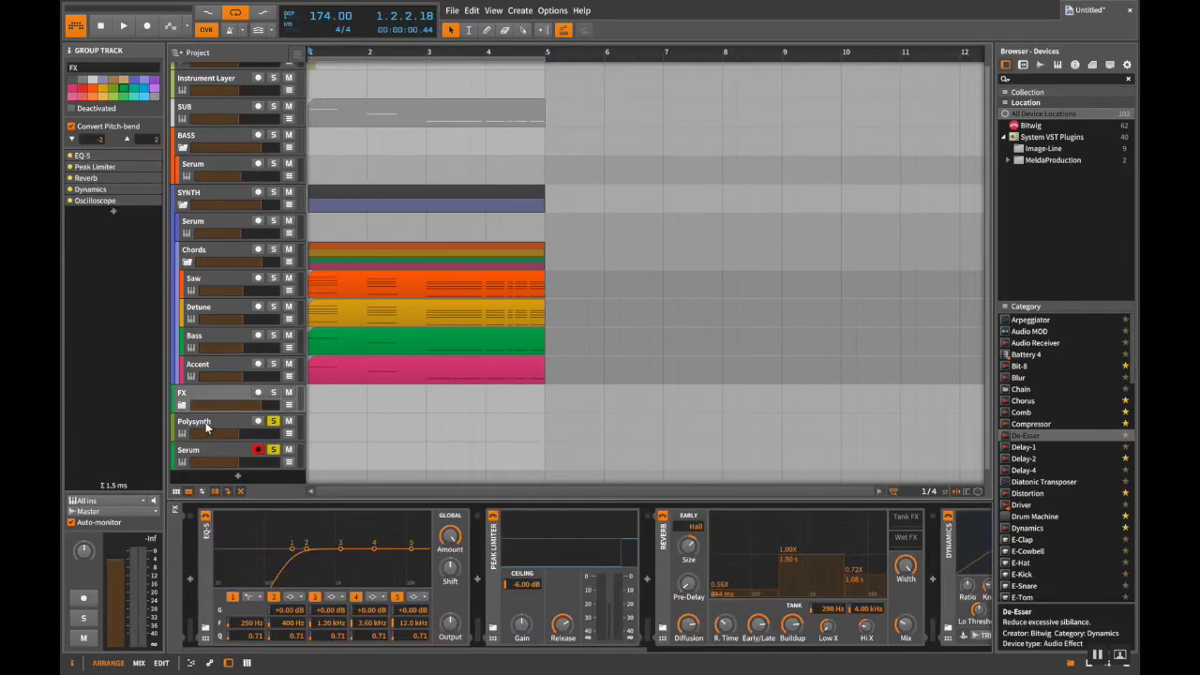
{"action": "left_click", "coordinate": [208, 427]}
{"action": "left_click", "coordinate": [658, 569]}
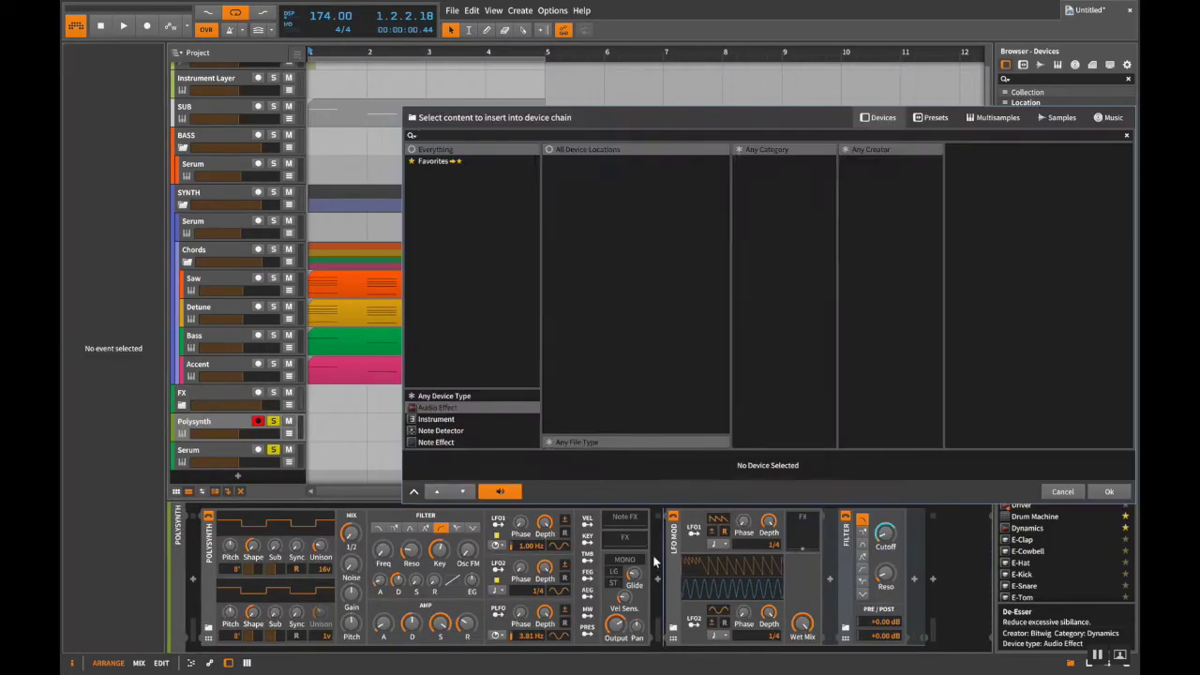
{"action": "type", "text": "t"}
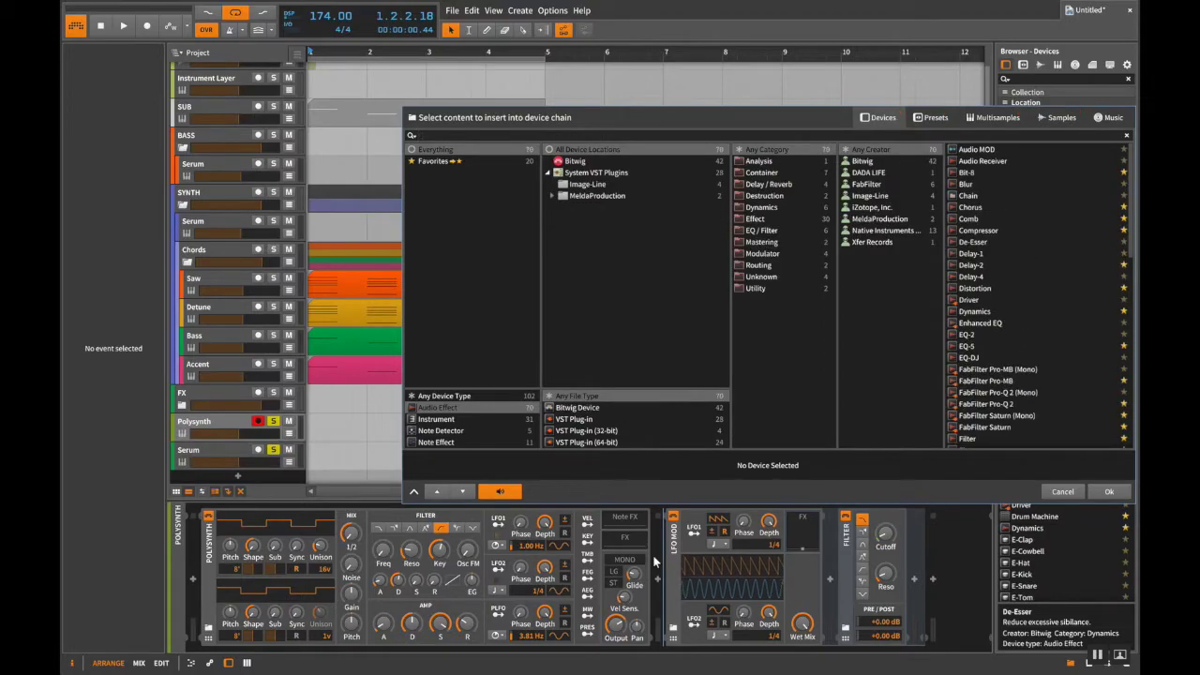
{"action": "key", "text": "BackSpace"}
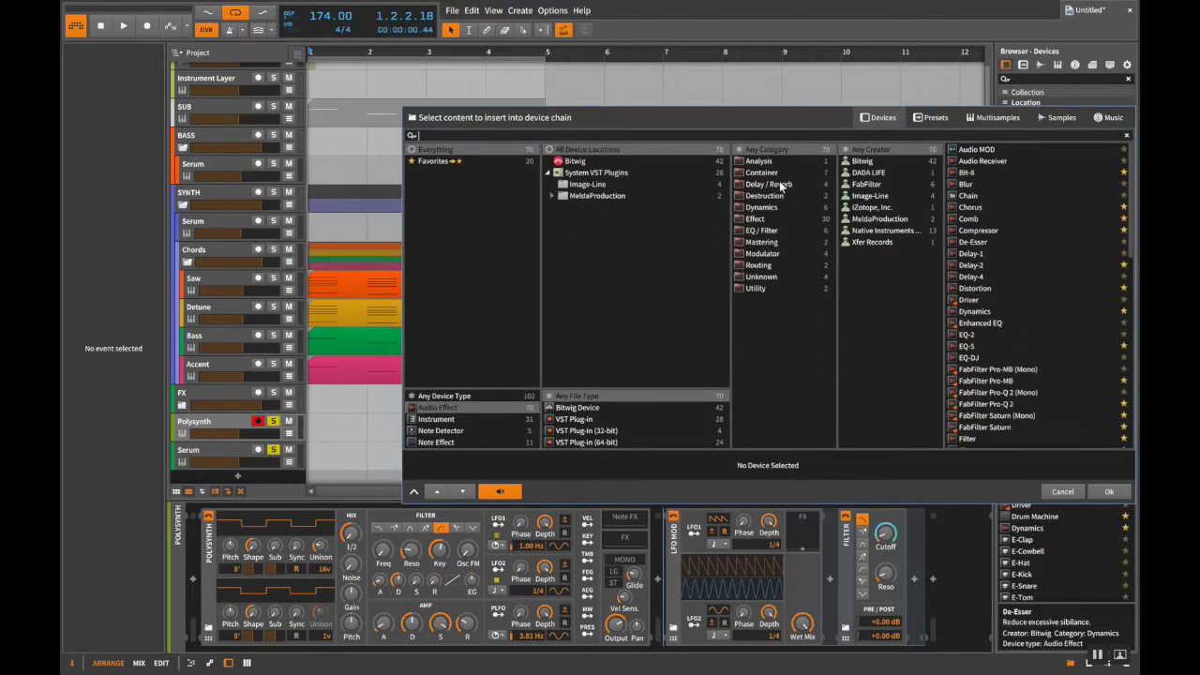
{"action": "left_click", "coordinate": [762, 288]}
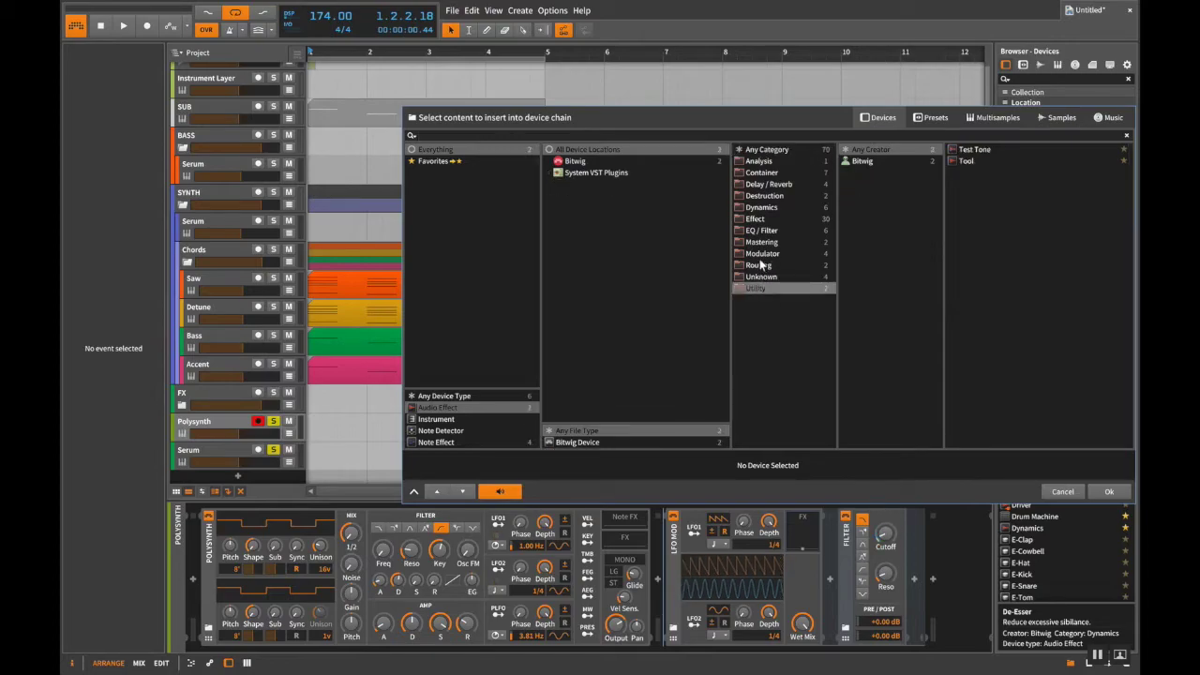
{"action": "left_click", "coordinate": [759, 265]}
{"action": "left_click", "coordinate": [764, 253]}
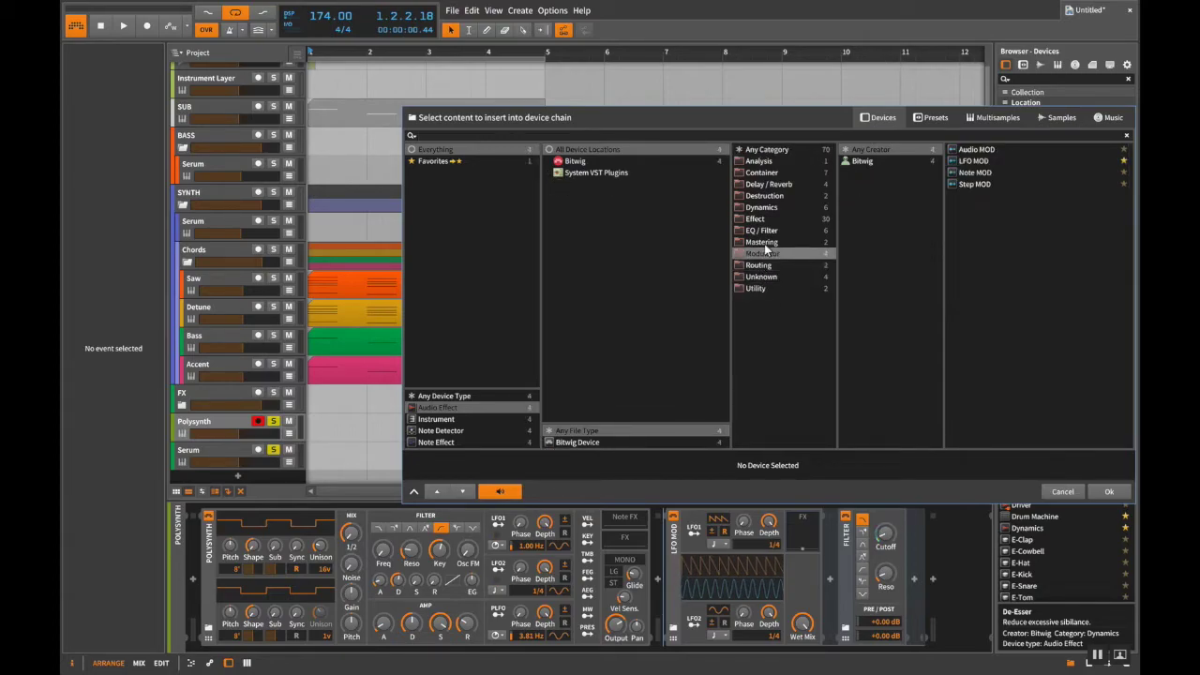
{"action": "left_click", "coordinate": [976, 173]}
{"action": "double_click", "coordinate": [978, 175]}
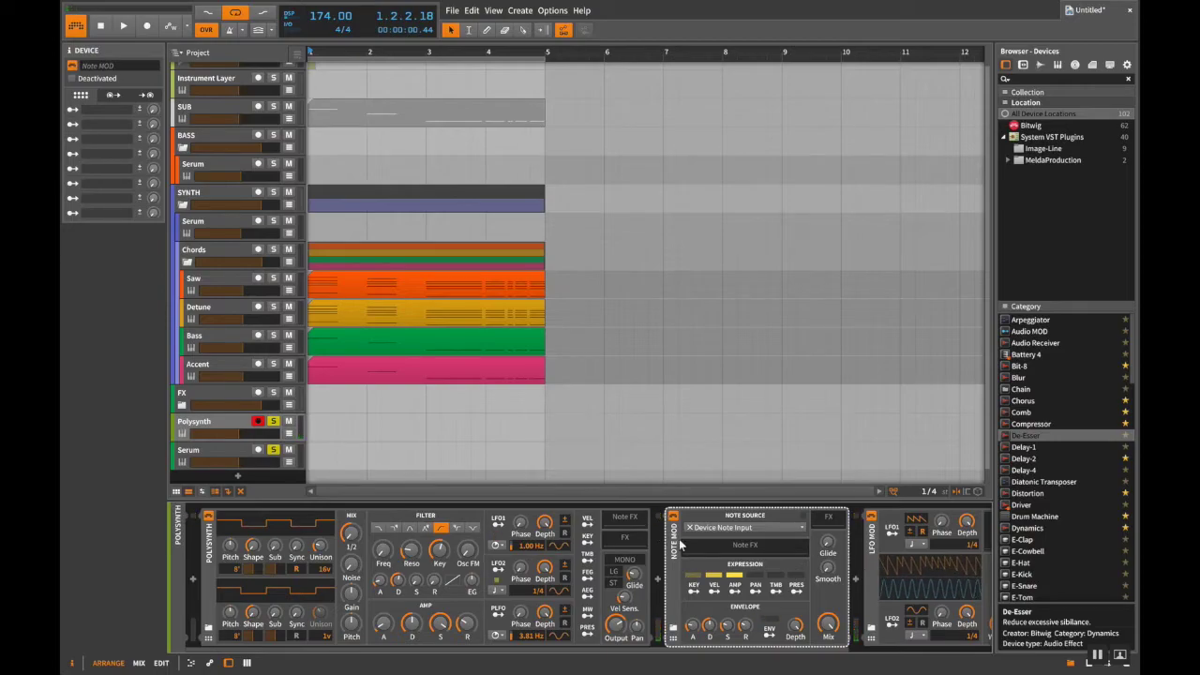
{"action": "key", "text": "Delete"}
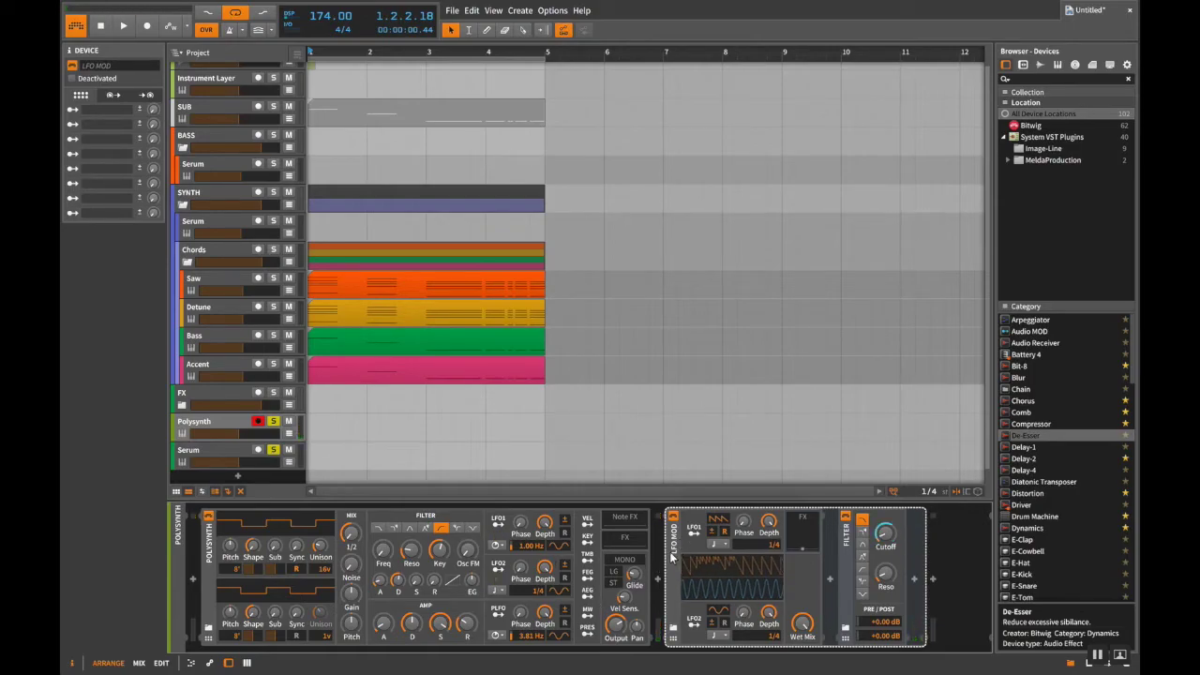
Step: Add a Reverb at the end of the Polysynth track's device chain and set its mix to about 13.25 %
{"action": "double_click", "coordinate": [946, 552]}
{"action": "type", "text": "re"}
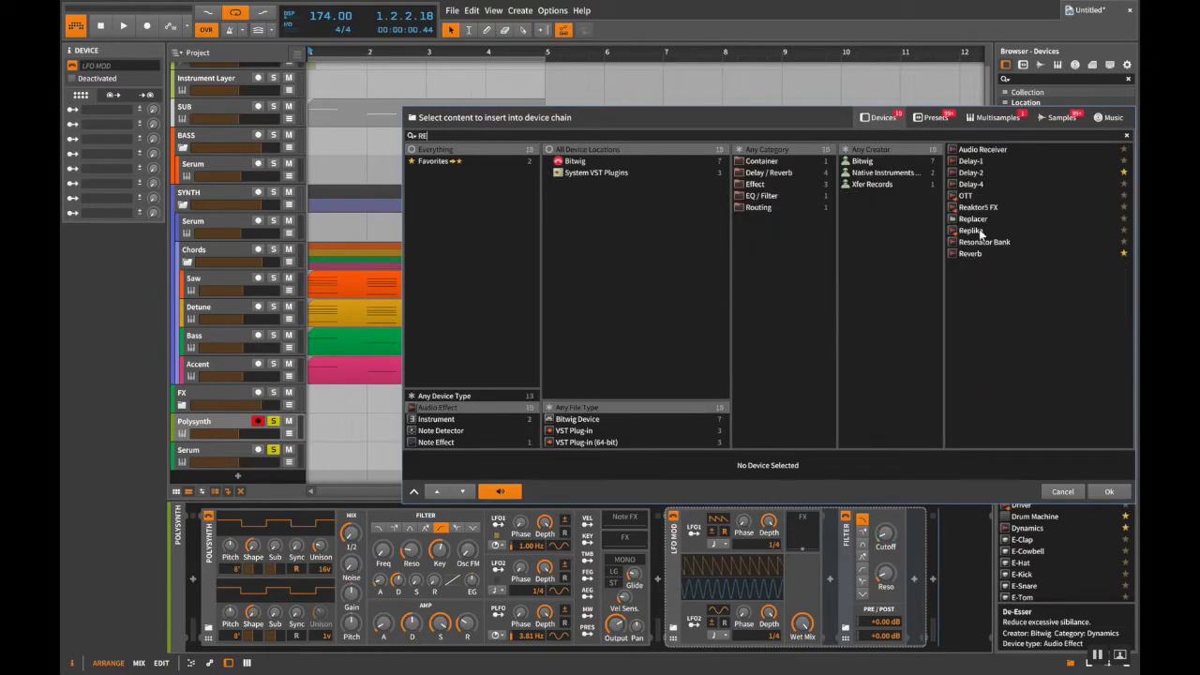
{"action": "left_click", "coordinate": [972, 252]}
{"action": "double_click", "coordinate": [973, 252]}
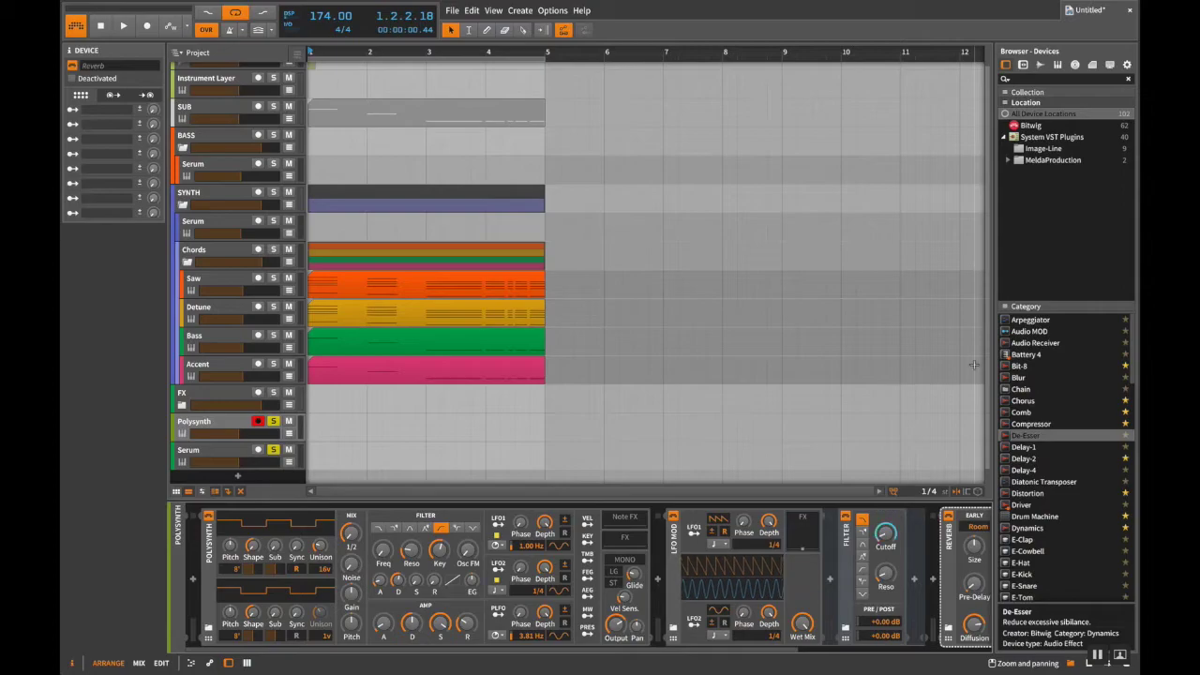
{"action": "scroll", "coordinate": [962, 477], "scroll_direction": "right", "scroll_amount": 6}
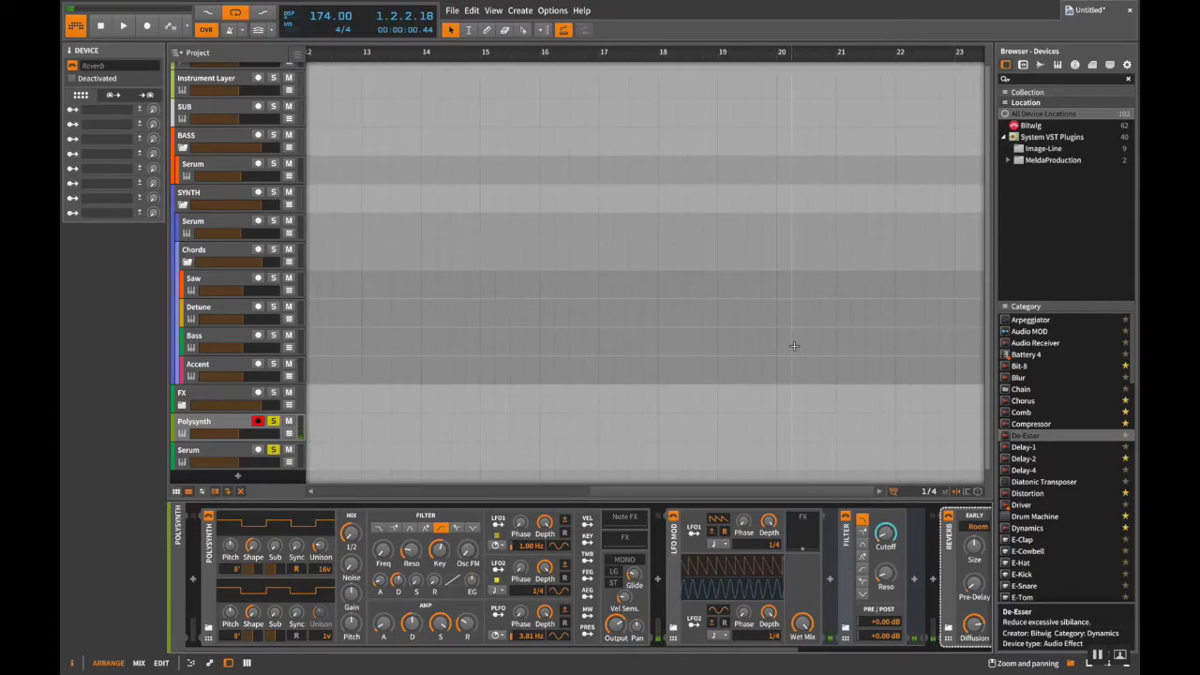
{"action": "scroll", "coordinate": [794, 346], "scroll_direction": "left", "scroll_amount": 6}
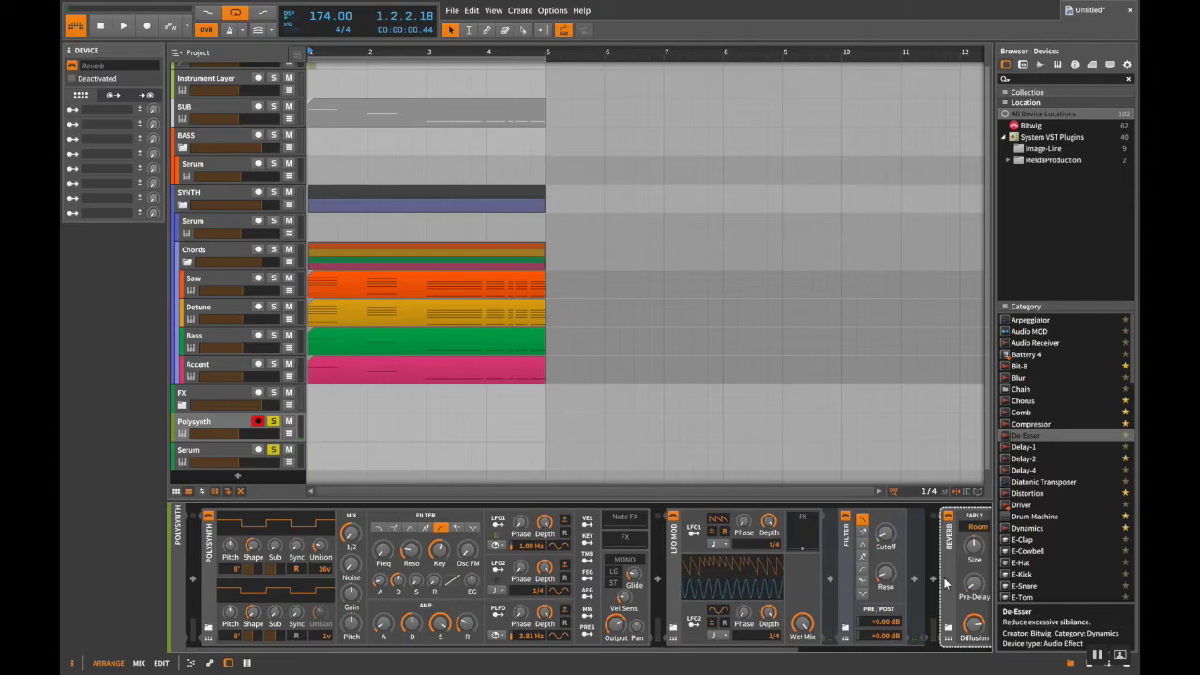
{"action": "left_click", "coordinate": [948, 638]}
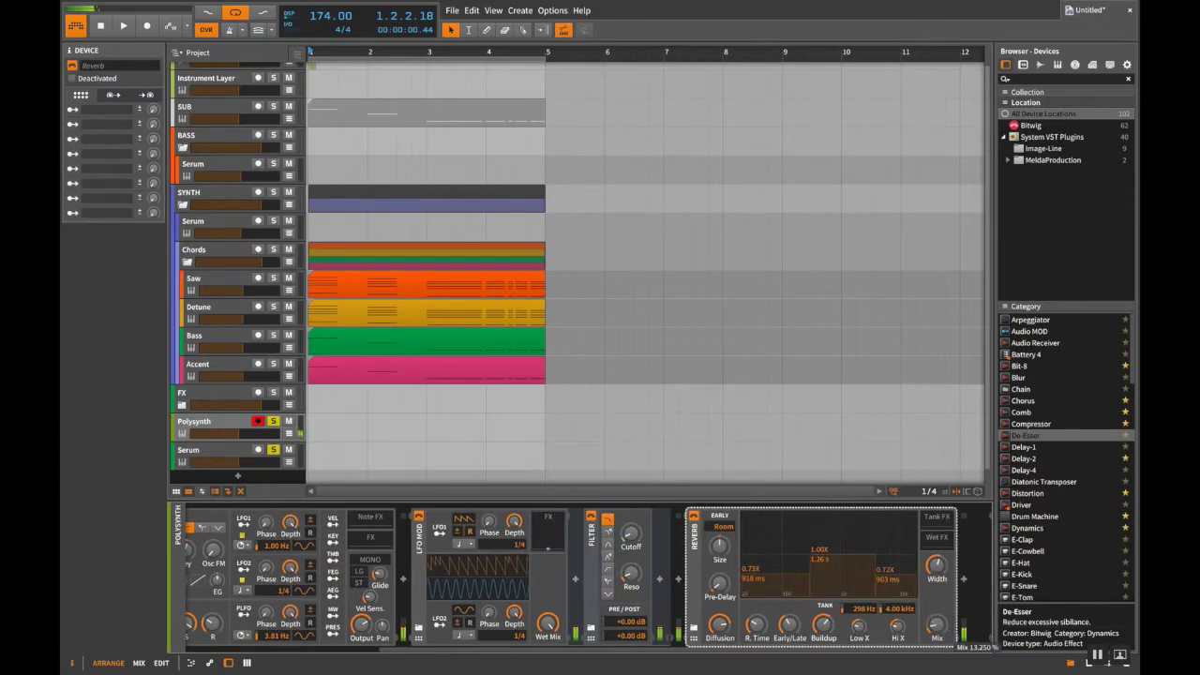
{"action": "mouse_move", "coordinate": [940, 630]}
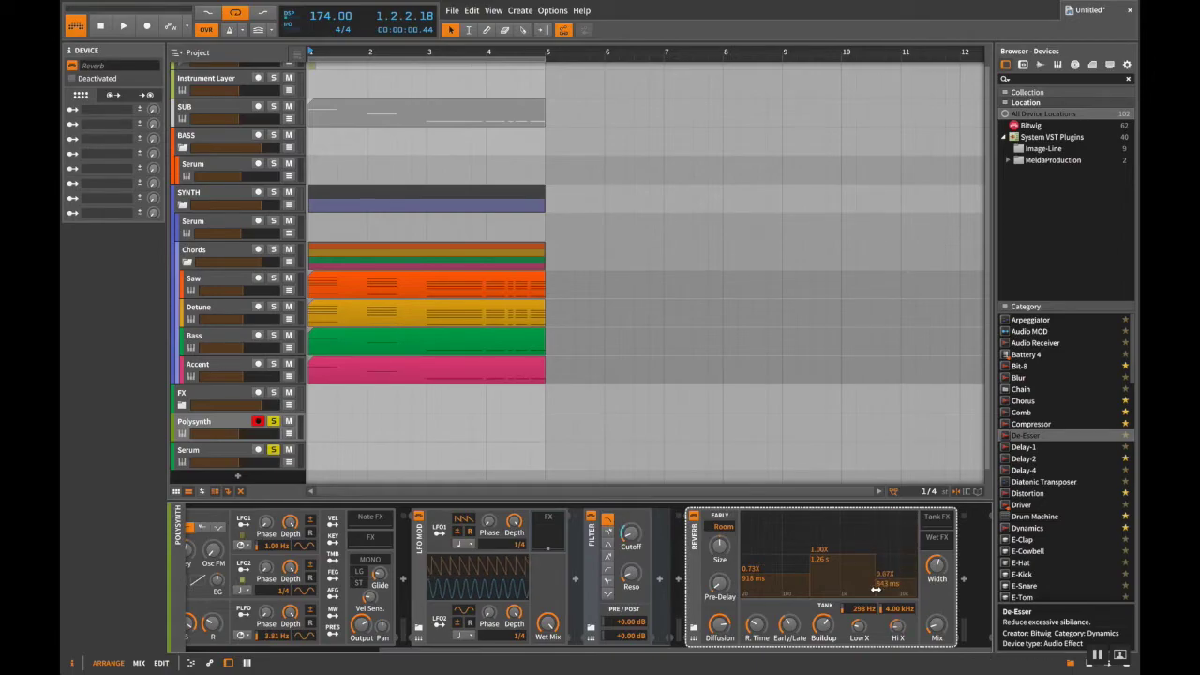
Step: Unsolo the Polysynth and Serum tracks and play back the full arrangement with the Saw track selected
{"action": "left_click", "coordinate": [201, 279]}
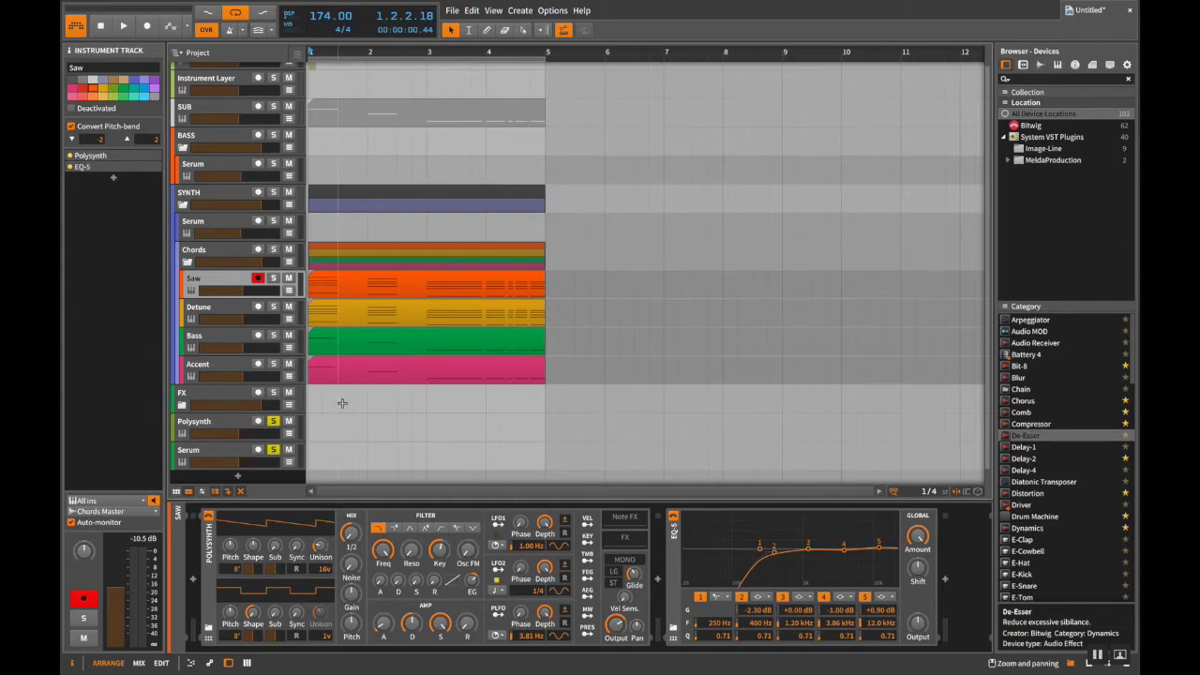
{"action": "left_click", "coordinate": [274, 421]}
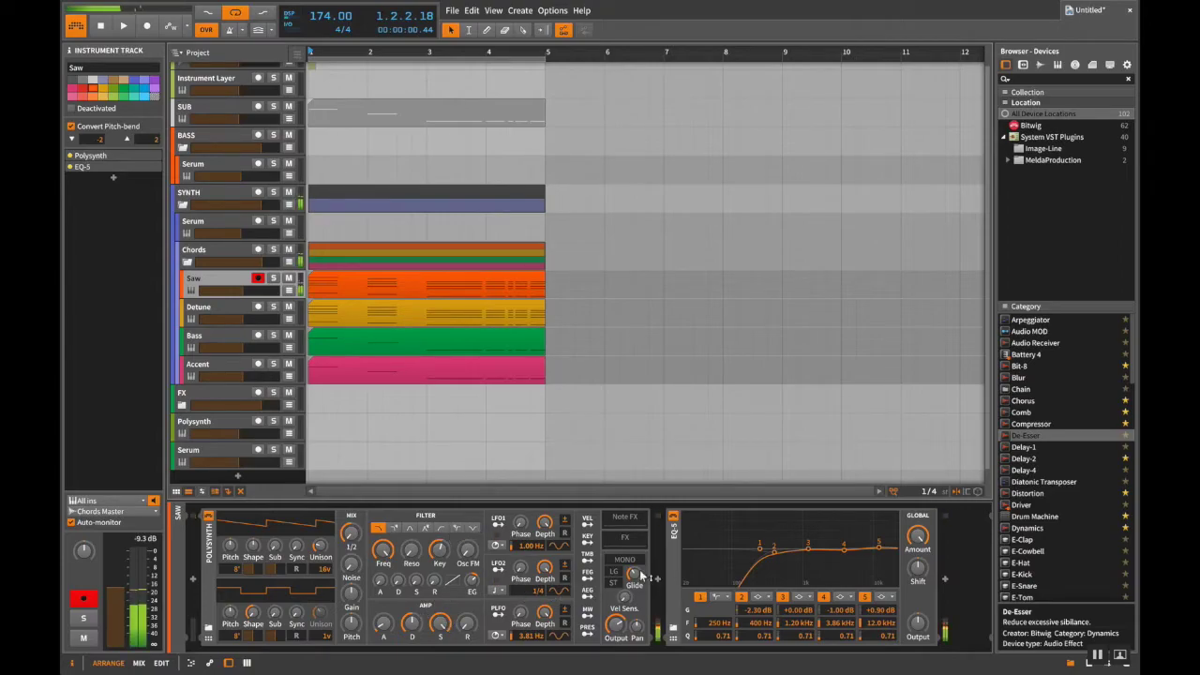
{"action": "key", "text": "space"}
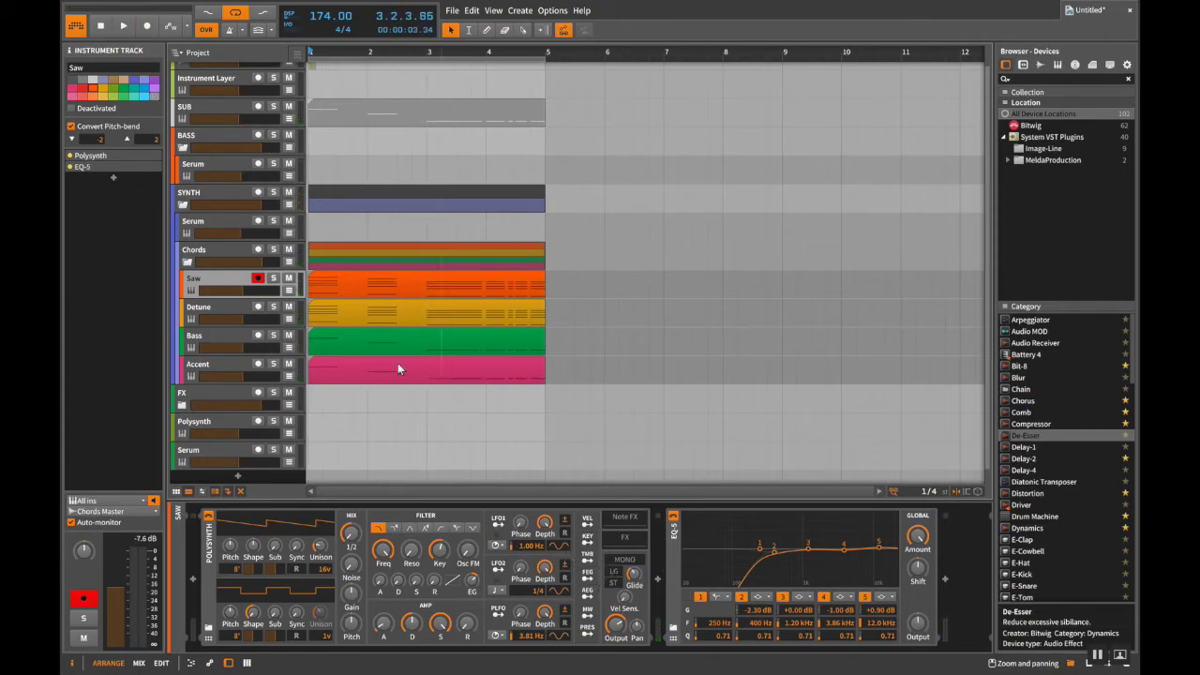
Step: Review the device chains of the Saw, Detune and Bass tracks, including the FabFilter Saturn settings on Bass
{"action": "left_click", "coordinate": [598, 569]}
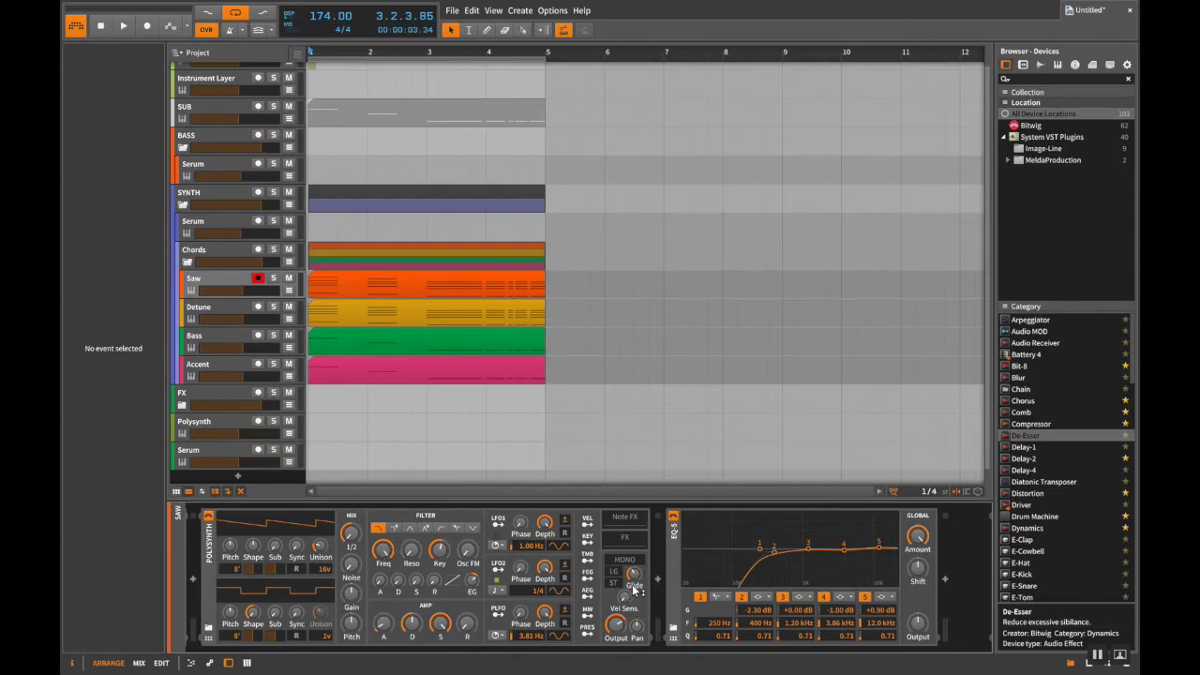
{"action": "left_click", "coordinate": [207, 311]}
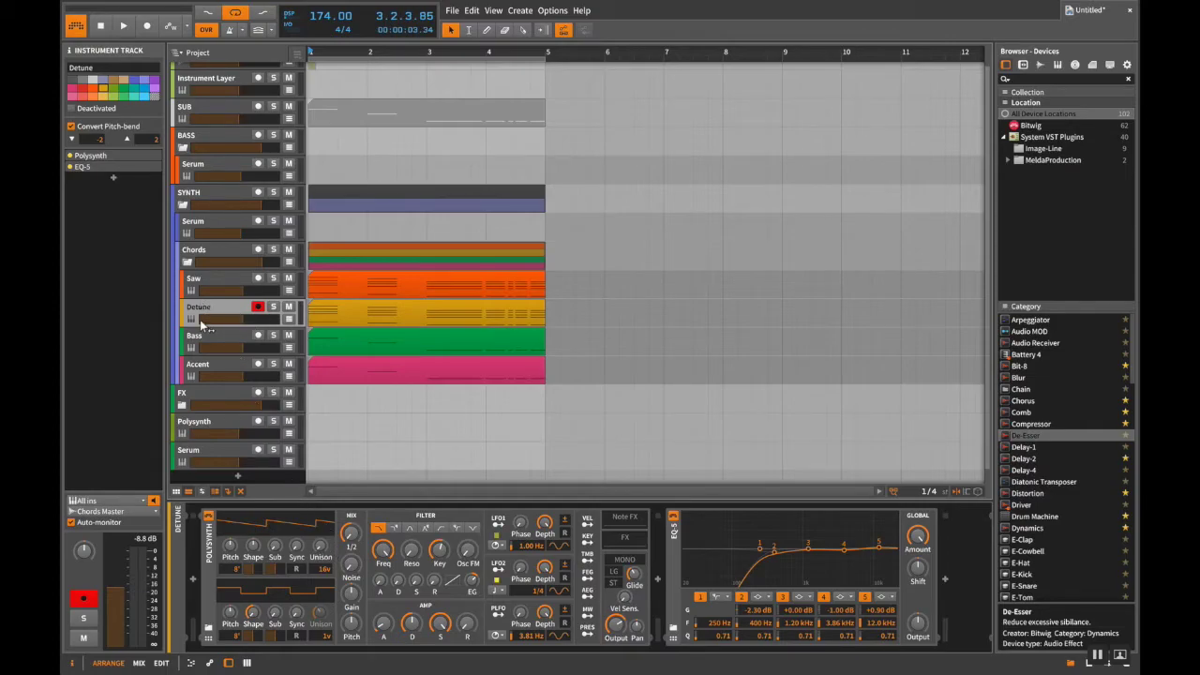
{"action": "left_click", "coordinate": [200, 335]}
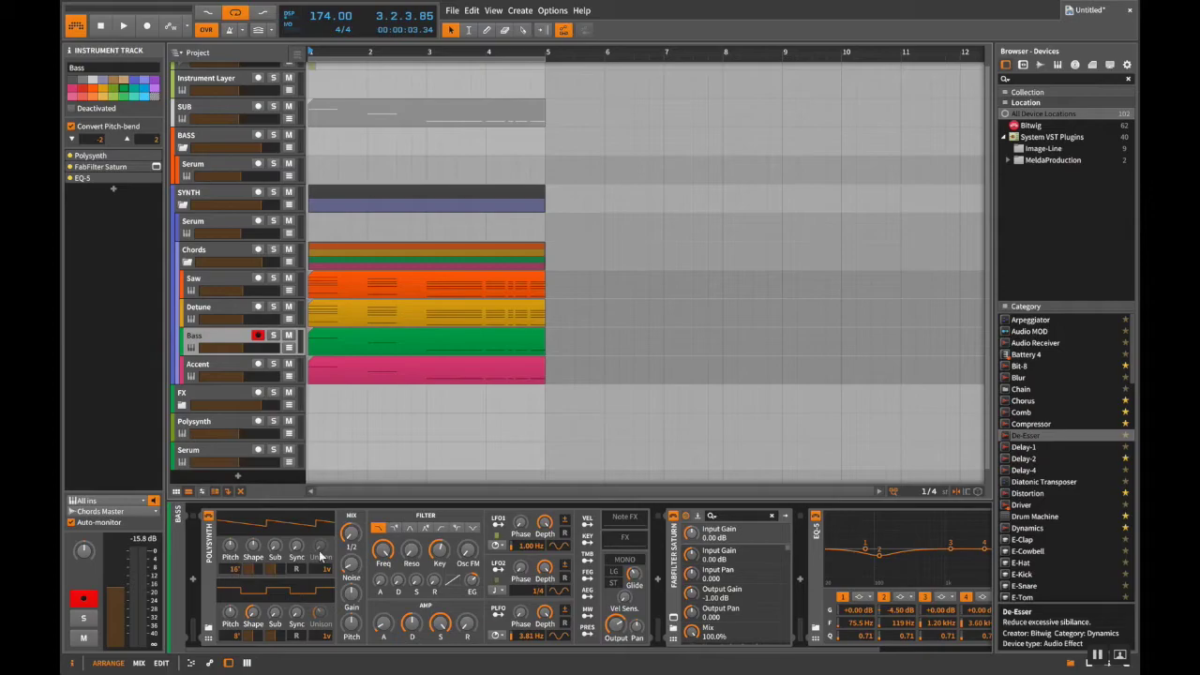
{"action": "mouse_move", "coordinate": [354, 540]}
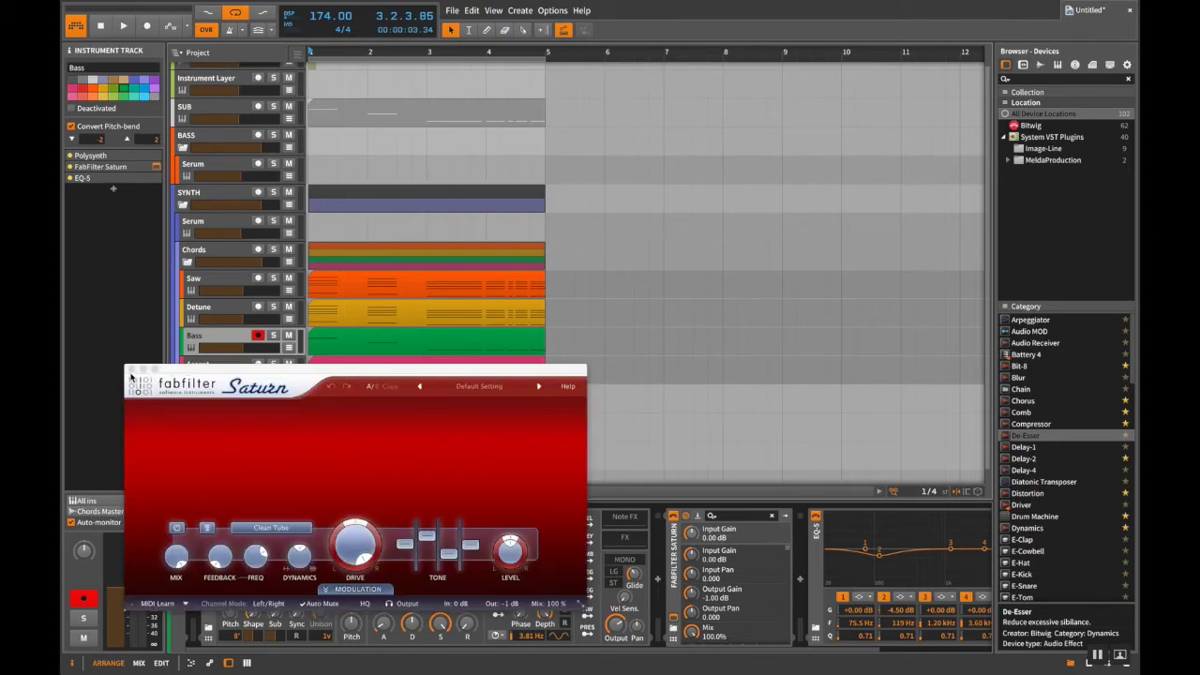
{"action": "left_click", "coordinate": [130, 372]}
Step: Insert FabFilter Saturn between Polysynth and EQ-5 on the Accent track
{"action": "left_click", "coordinate": [230, 359]}
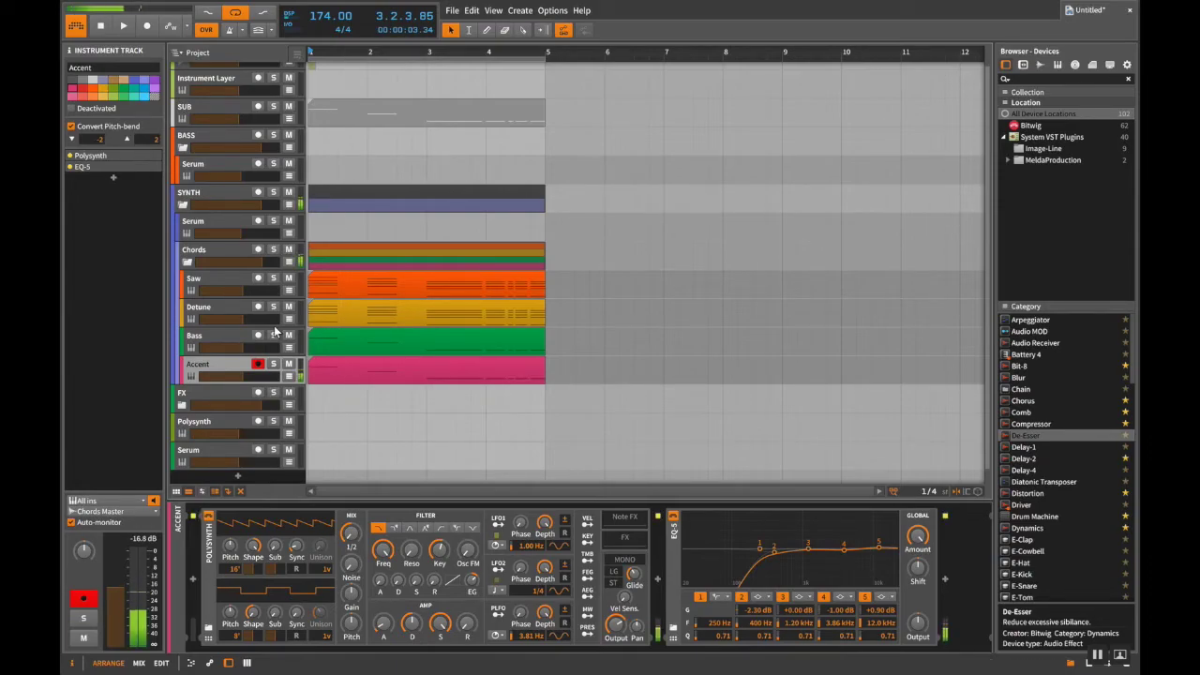
{"action": "double_click", "coordinate": [658, 538]}
{"action": "type", "text": "sa"}
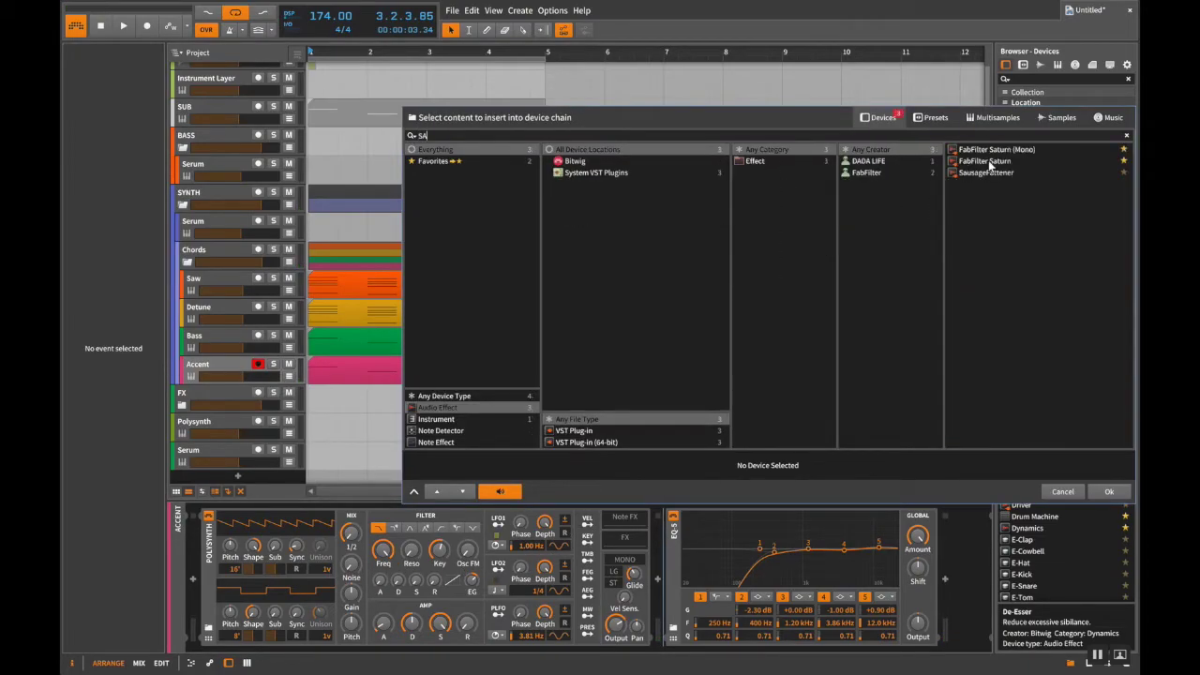
{"action": "left_click", "coordinate": [984, 162]}
{"action": "key", "text": "BackSpace"}
{"action": "key", "text": "BackSpace"}
{"action": "key", "text": "Return"}
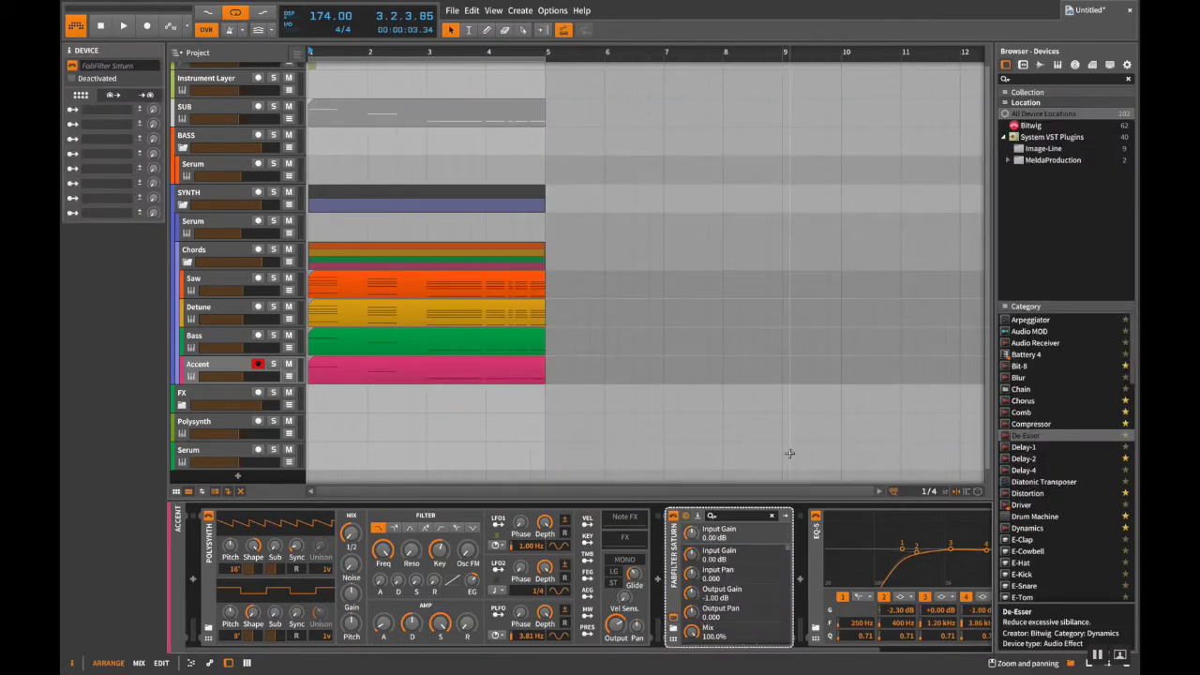
Step: Set Saturn's drive to 100 %, split it into two bands at about 5630 Hz and reduce Band 1's drive to 0 %
{"action": "left_click_drag", "start_coordinate": [355, 543], "coordinate": [359, 410]}
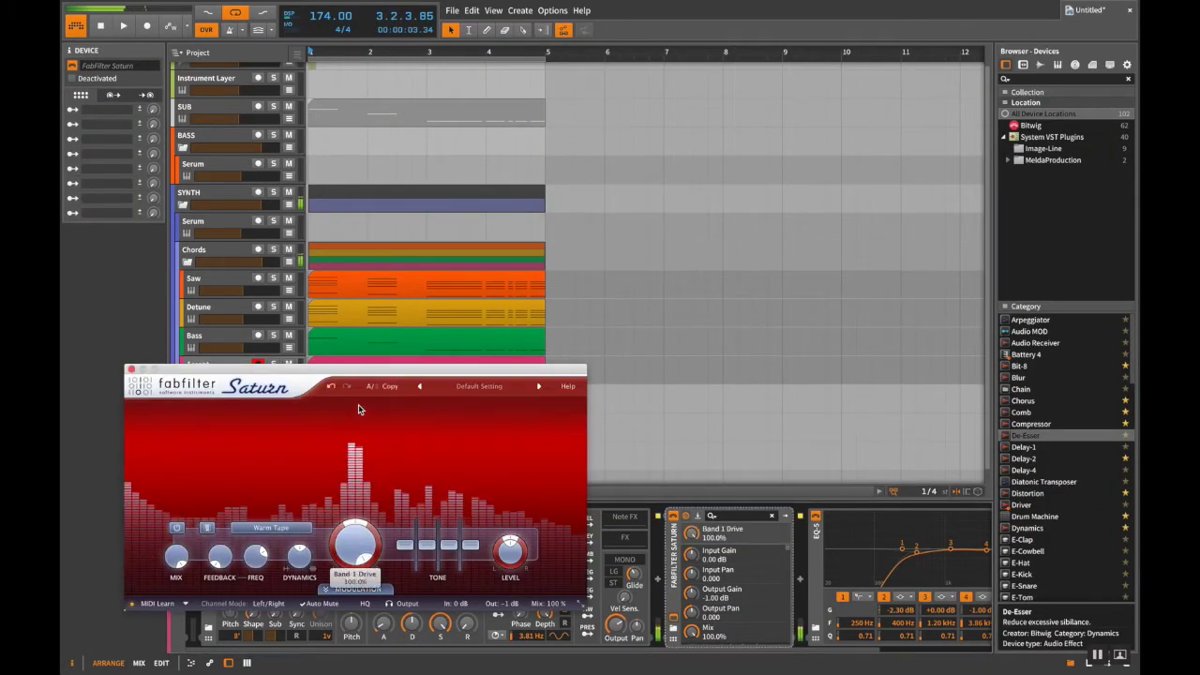
{"action": "left_click", "coordinate": [502, 409]}
{"action": "left_click", "coordinate": [312, 456]}
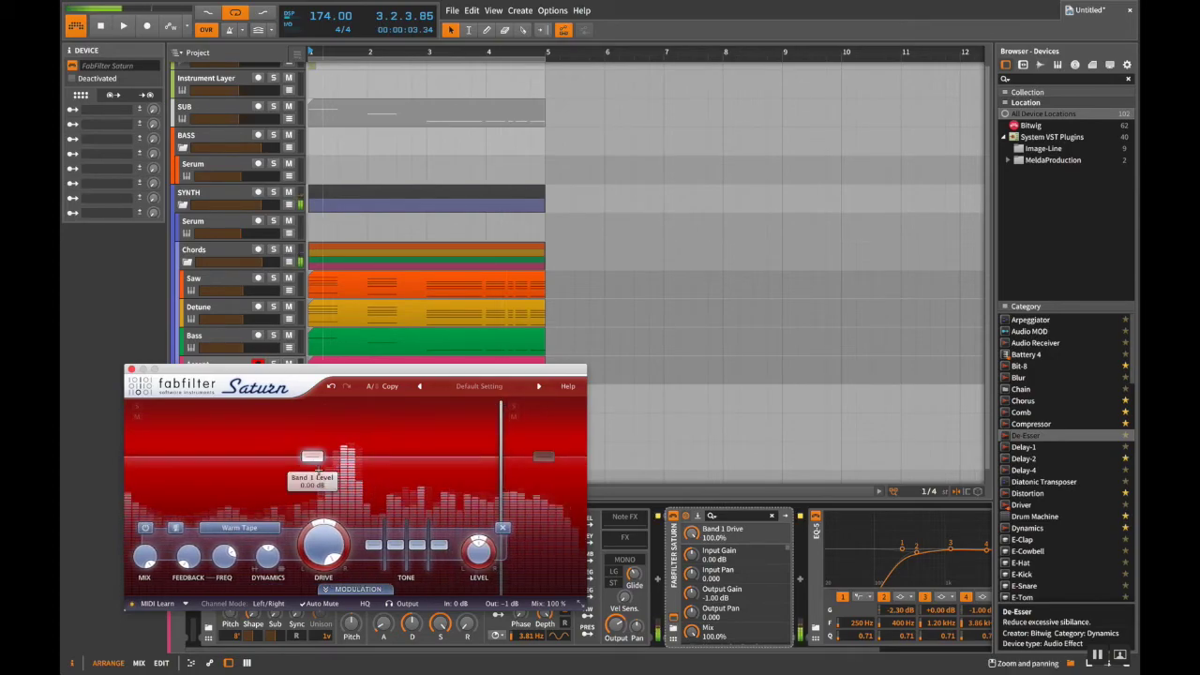
{"action": "left_click_drag", "start_coordinate": [324, 544], "coordinate": [302, 673]}
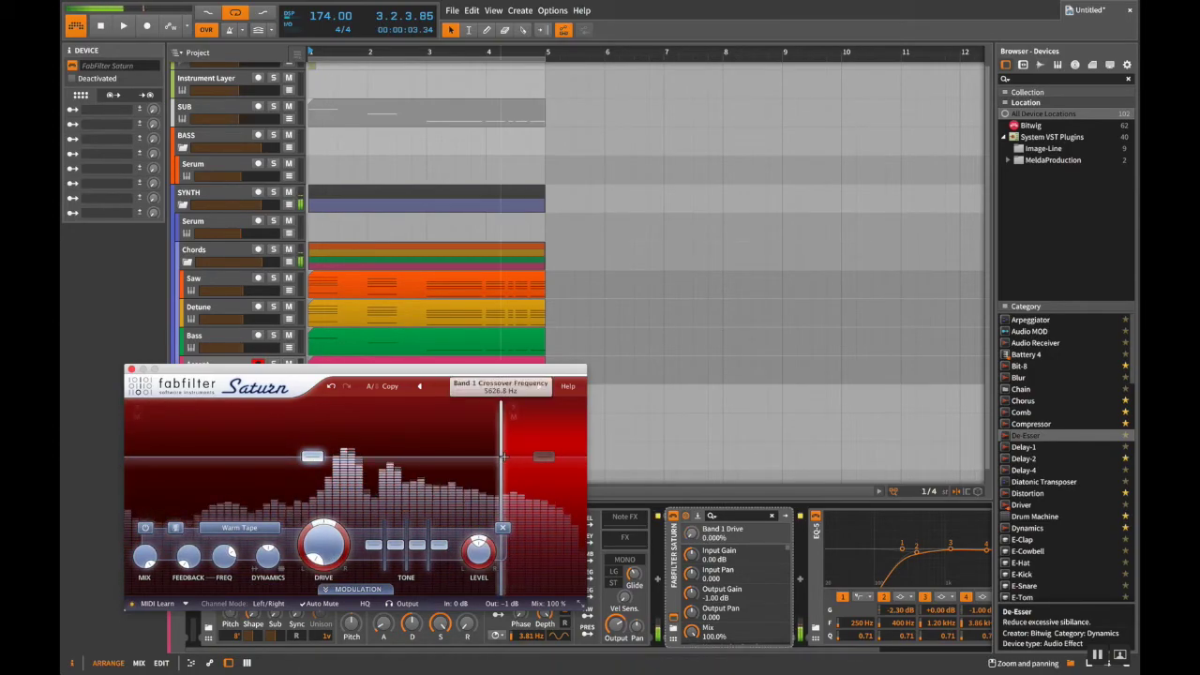
{"action": "mouse_move", "coordinate": [502, 459]}
{"action": "left_mouse_down"}
{"action": "mouse_move", "coordinate": [390, 459]}
{"action": "mouse_move", "coordinate": [544, 459]}
{"action": "mouse_move", "coordinate": [417, 459]}
{"action": "mouse_move", "coordinate": [528, 459]}
{"action": "mouse_move", "coordinate": [484, 460]}
{"action": "left_mouse_up"}
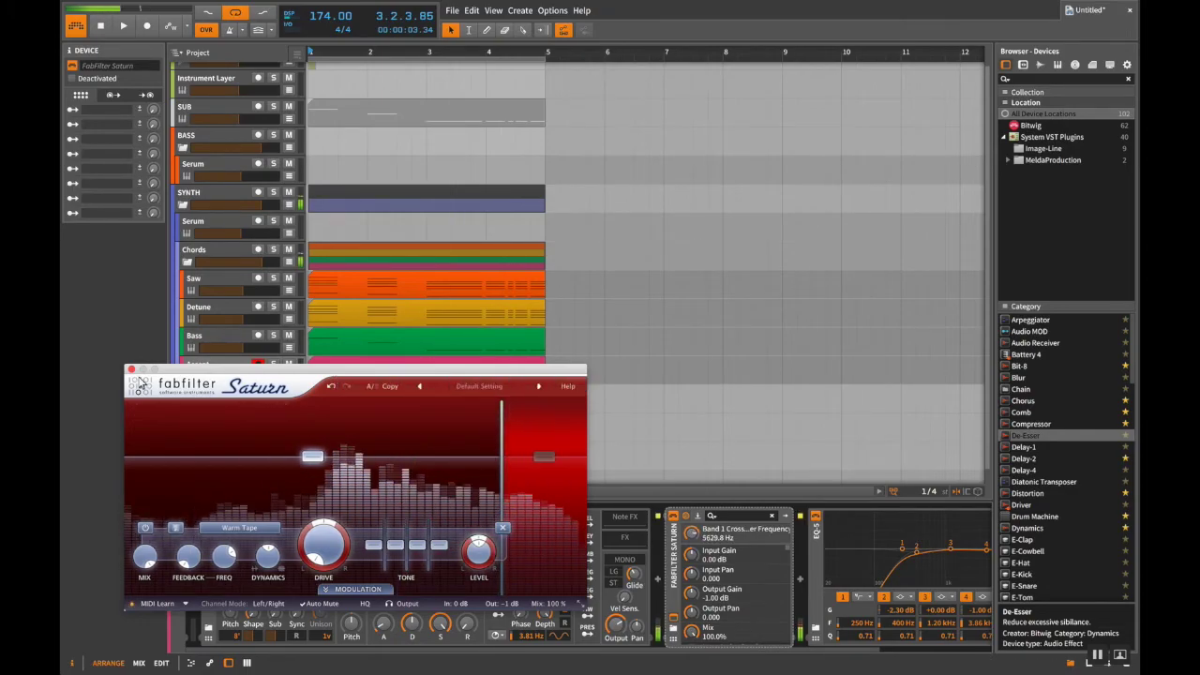
Step: Close FabFilter Saturn and delete it from the Accent track
{"action": "key", "text": "super+w"}
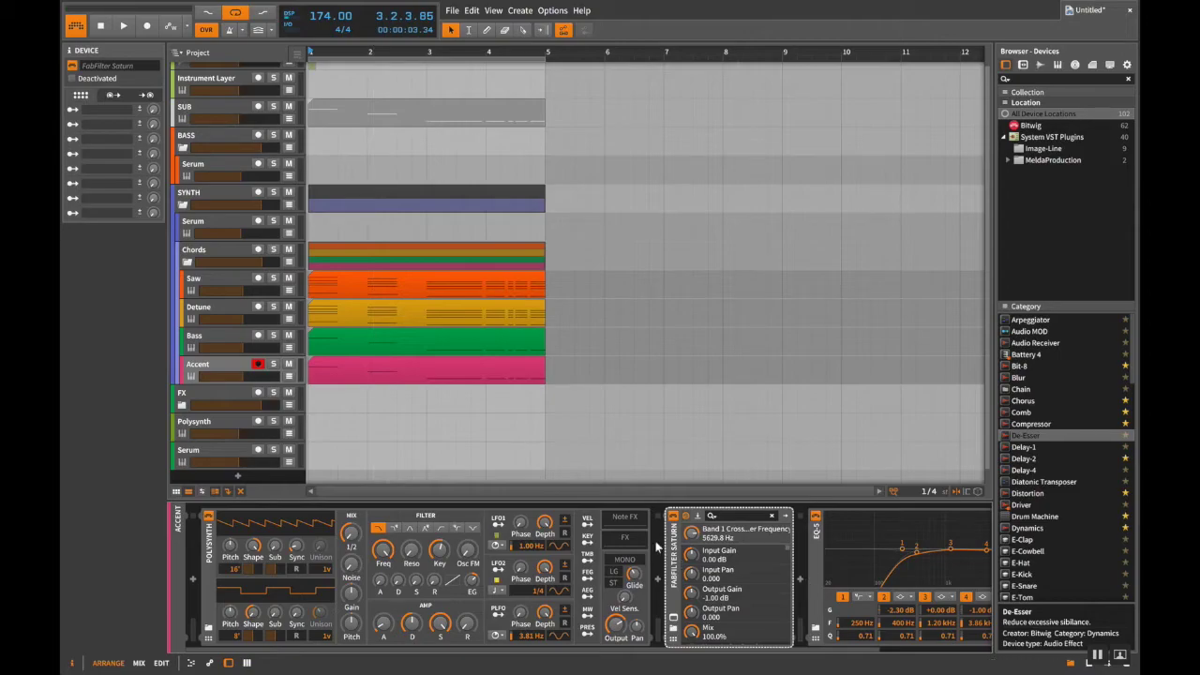
{"action": "key", "text": "Delete"}
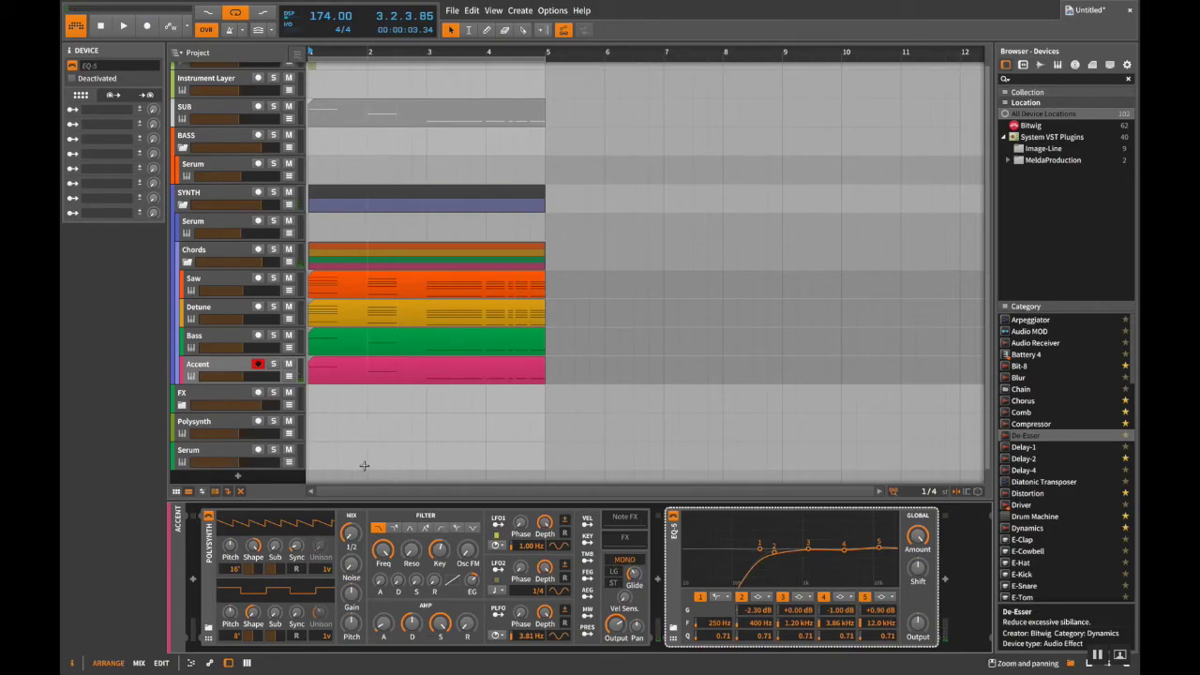
{"action": "left_click", "coordinate": [609, 250]}
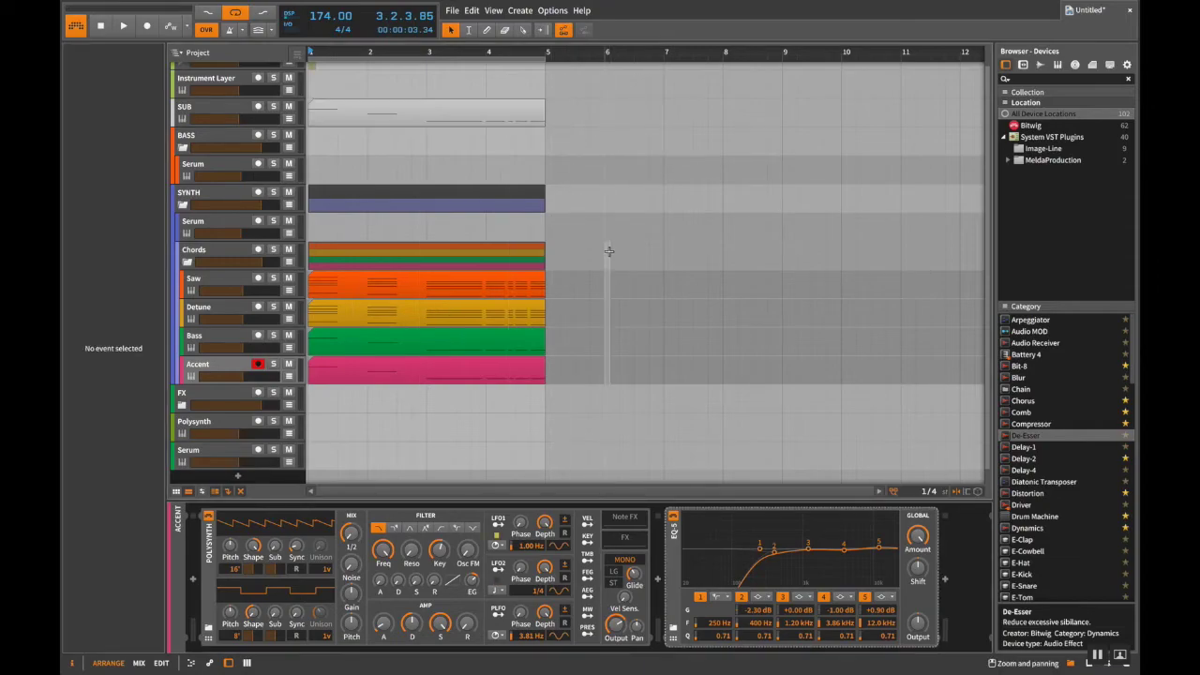
{"action": "left_click", "coordinate": [203, 526]}
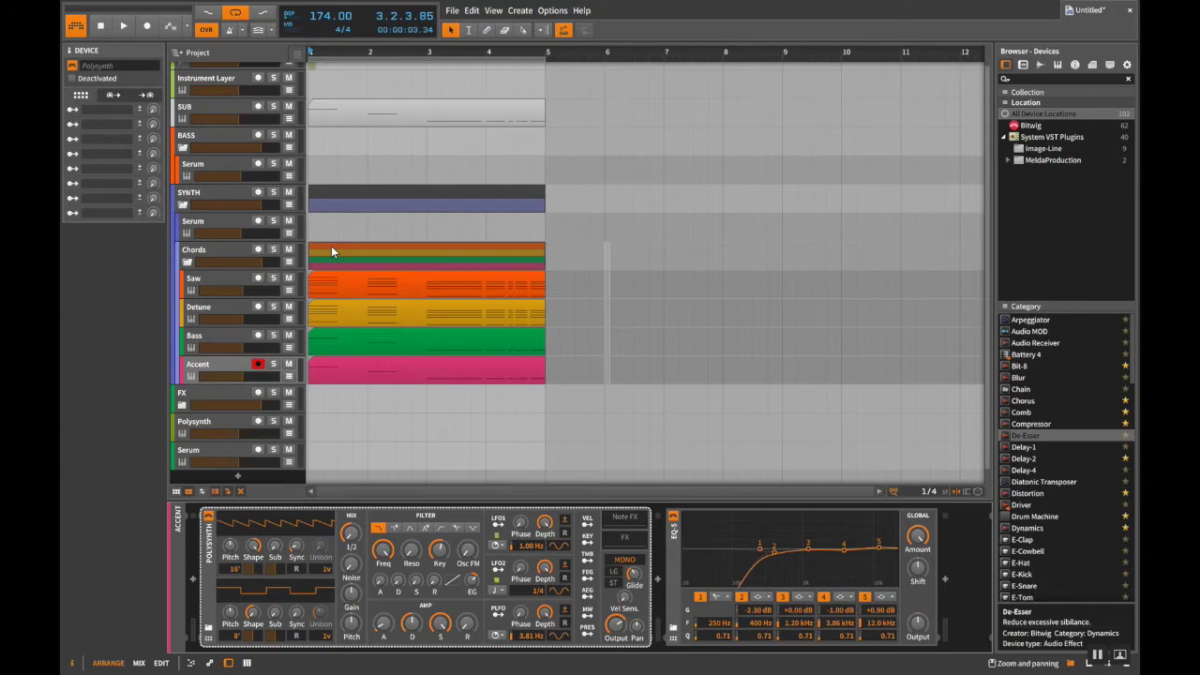
{"action": "scroll", "coordinate": [363, 210], "scroll_direction": "down", "scroll_amount": 1}
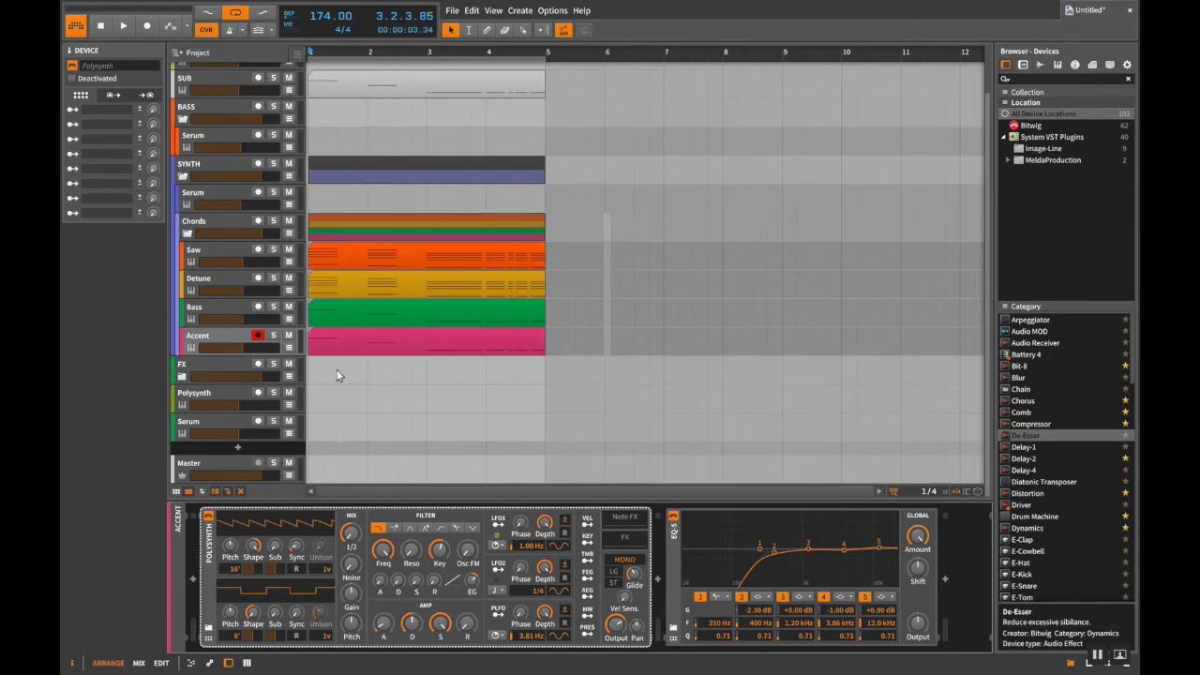
{"action": "left_click", "coordinate": [478, 195]}
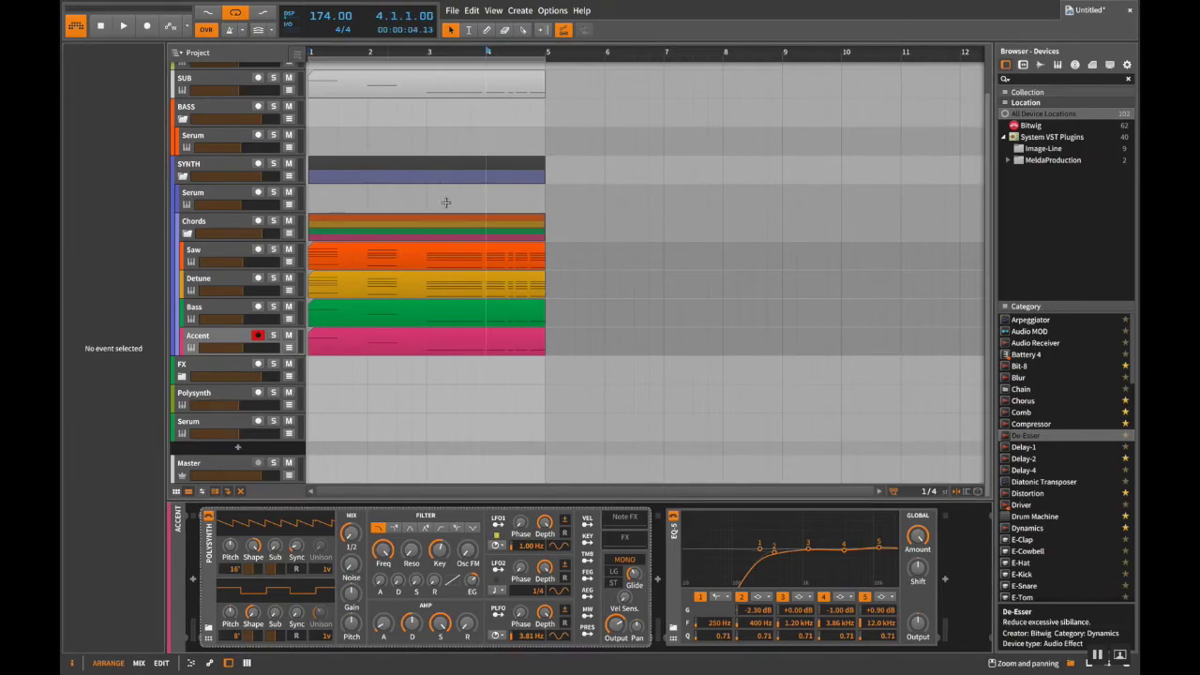
{"action": "left_click", "coordinate": [308, 108]}
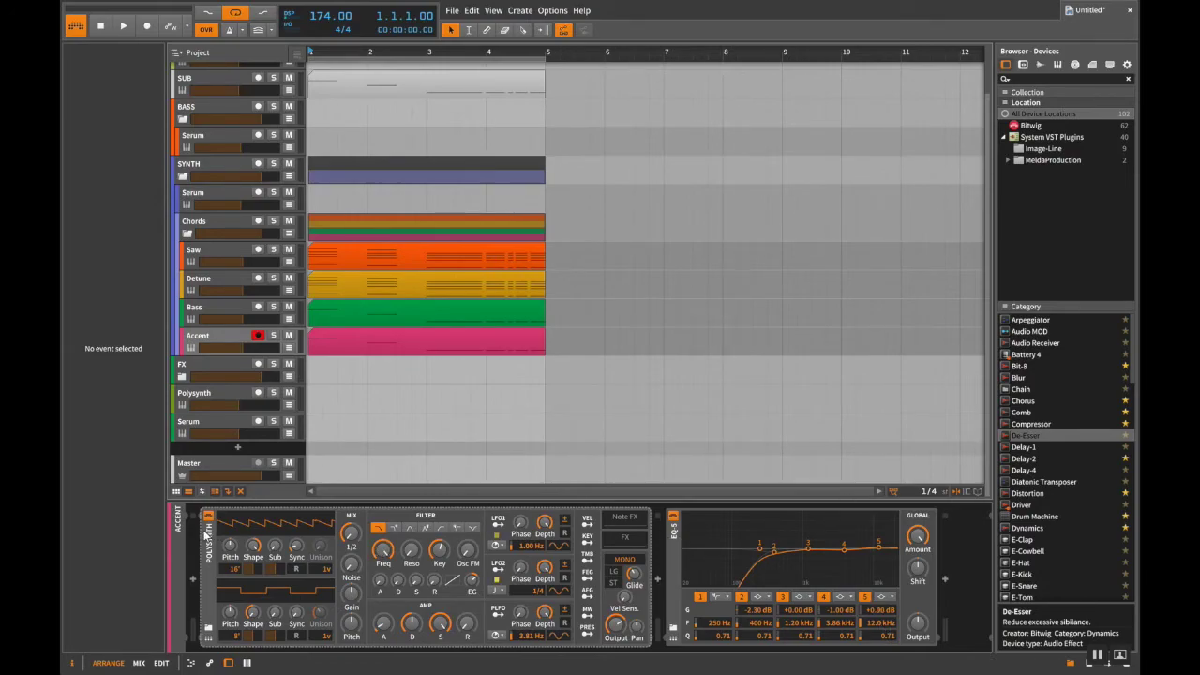
{"action": "double_click", "coordinate": [958, 543]}
{"action": "type", "text": "re"}
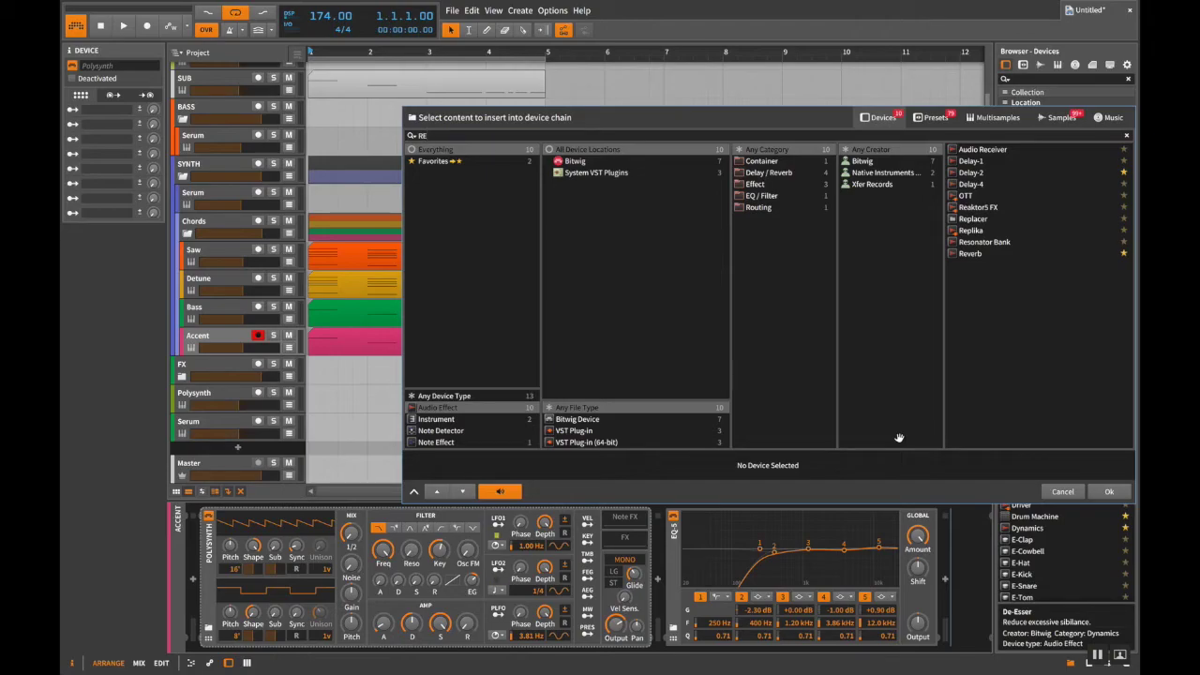
{"action": "key", "text": "BackSpace"}
{"action": "key", "text": "BackSpace"}
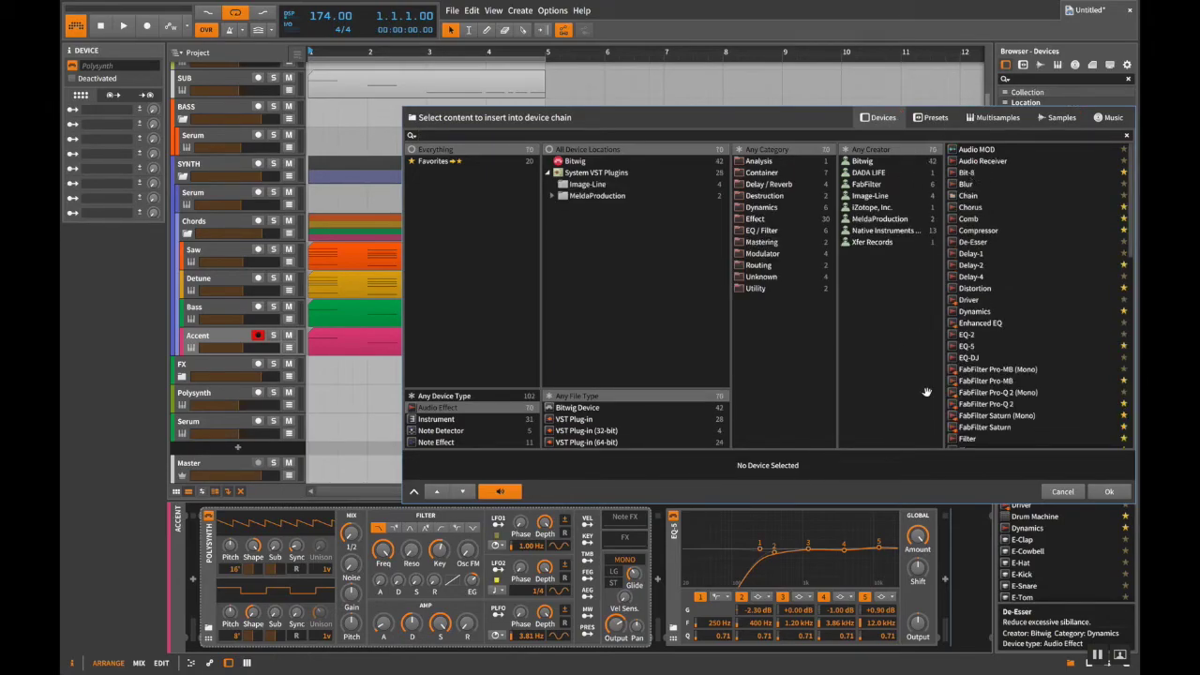
{"action": "key", "text": "Escape"}
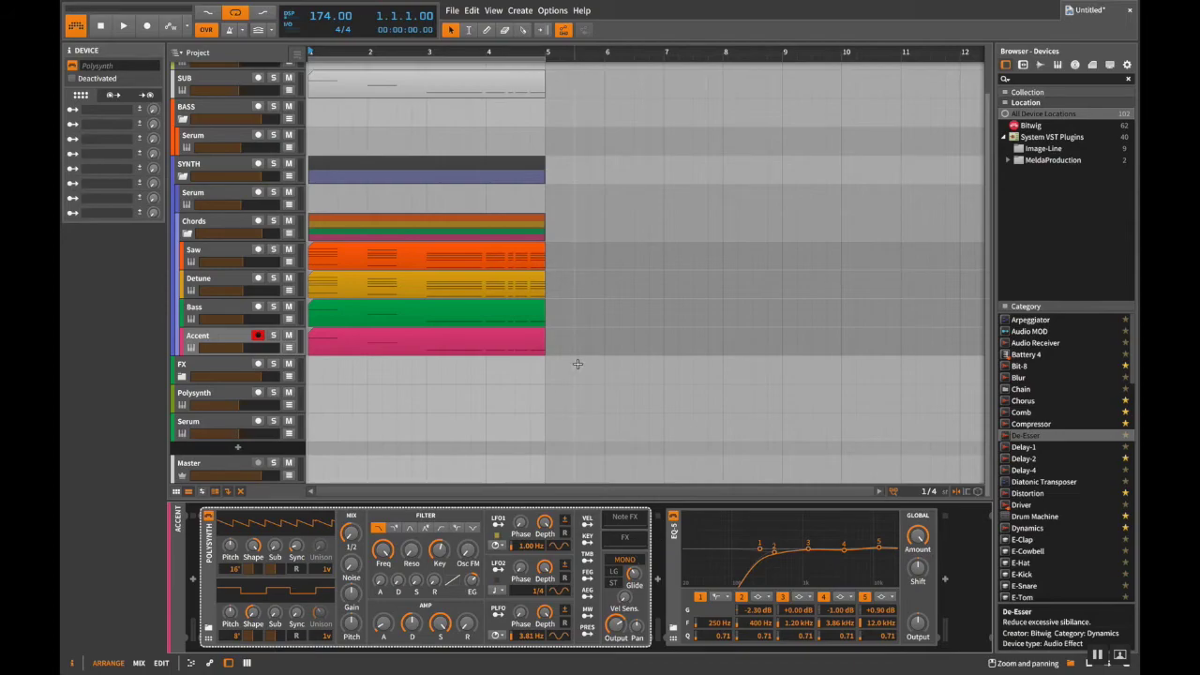
{"action": "left_click_drag", "start_coordinate": [580, 383], "coordinate": [408, 234]}
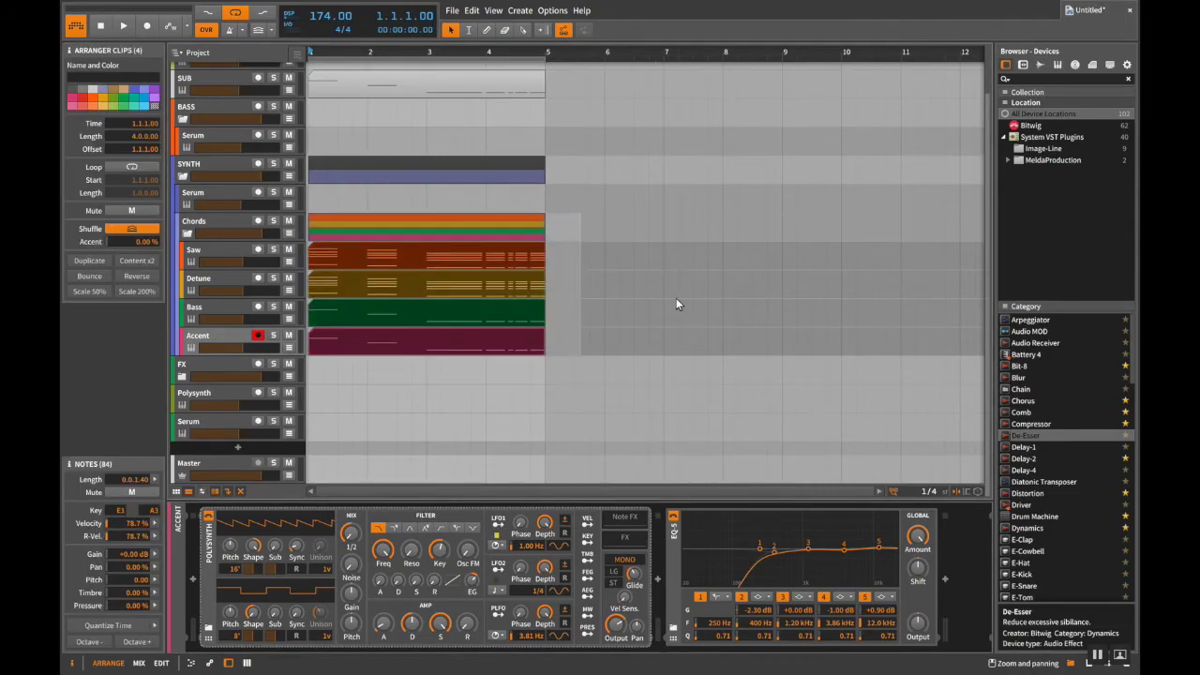
{"action": "left_click", "coordinate": [397, 383]}
{"action": "left_click", "coordinate": [365, 380]}
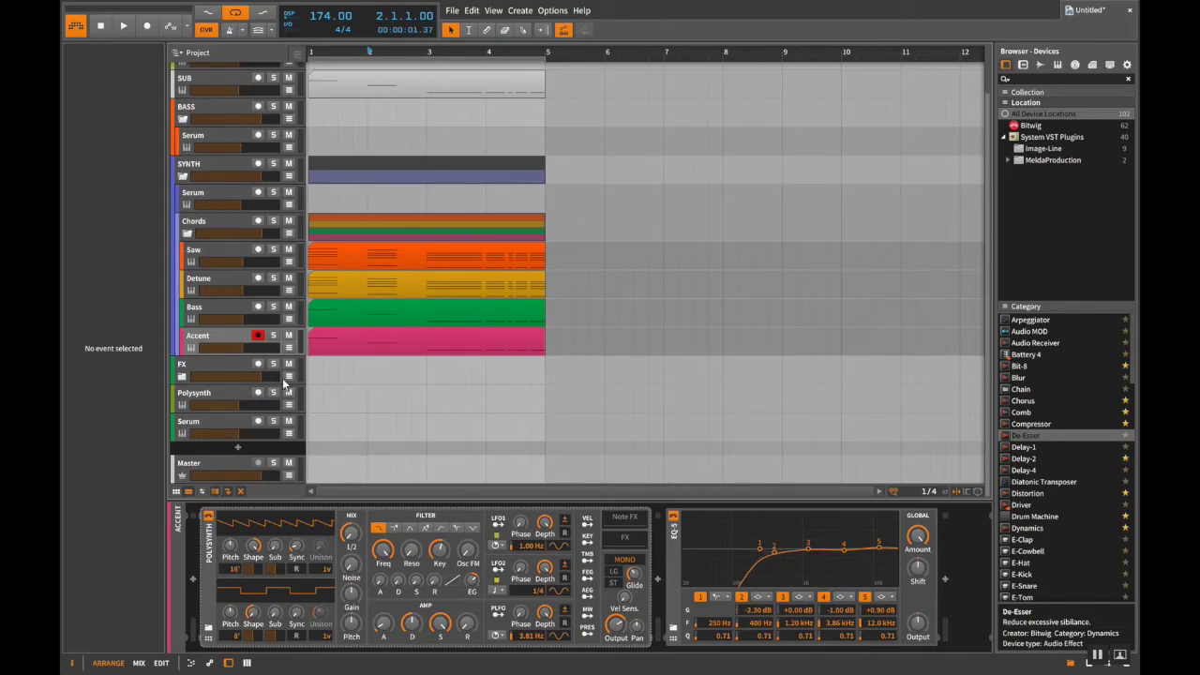
Step: Review the device chains of the Polysynth and standalone Serum tracks below the FX group
{"action": "left_click", "coordinate": [223, 398]}
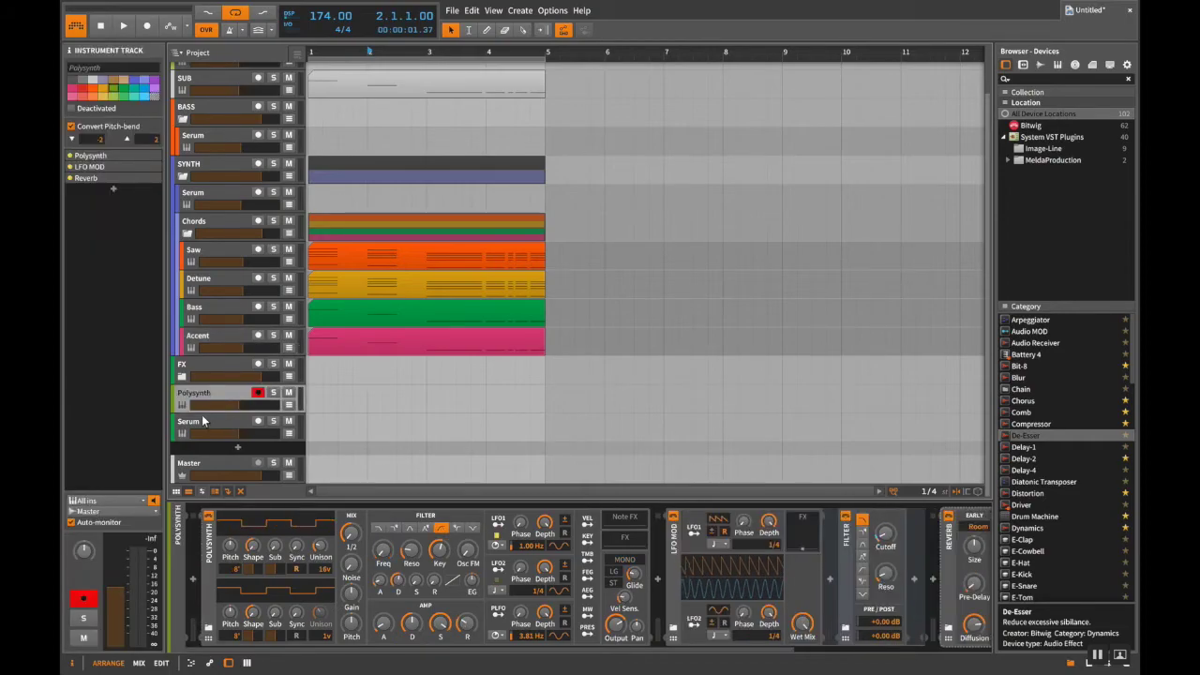
{"action": "left_click", "coordinate": [209, 555]}
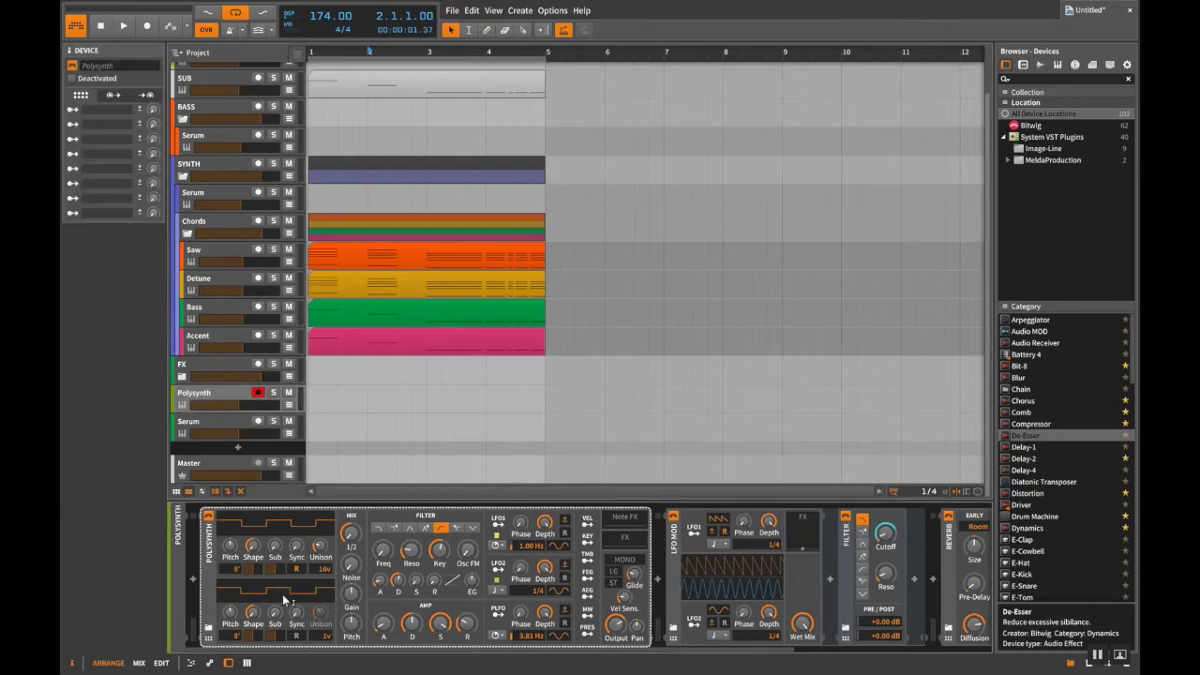
{"action": "scroll", "coordinate": [676, 575], "scroll_direction": "down", "scroll_amount": 5}
{"action": "scroll", "coordinate": [676, 575], "scroll_direction": "up", "scroll_amount": 5}
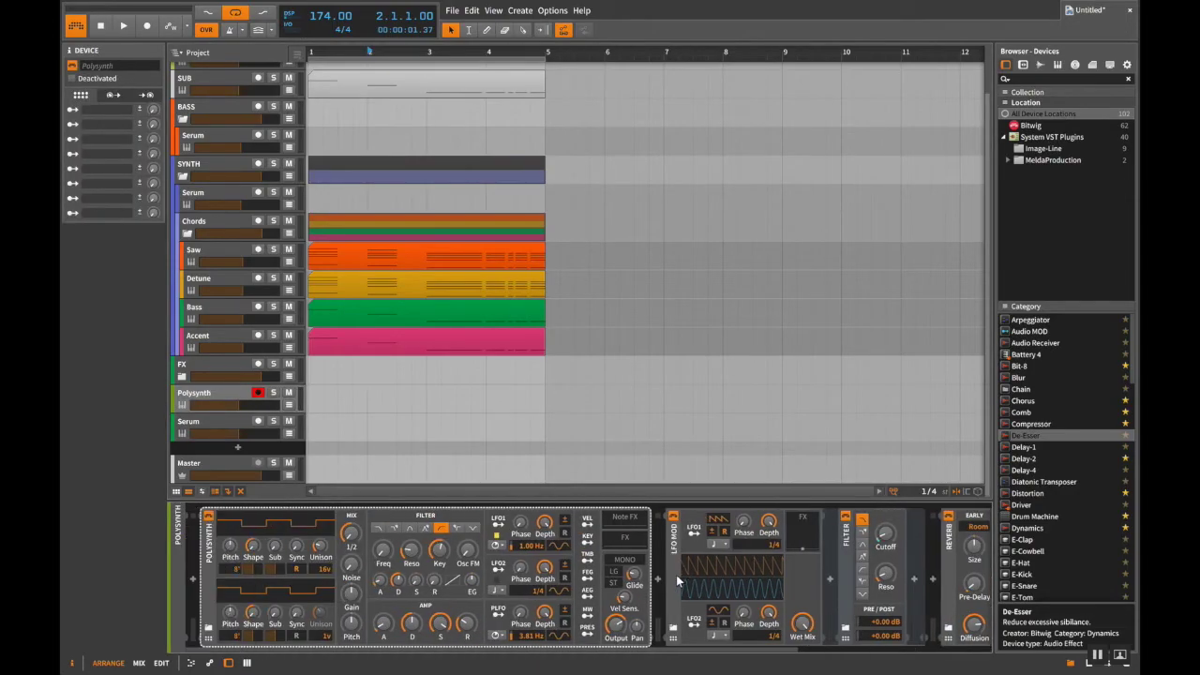
{"action": "left_click", "coordinate": [220, 422]}
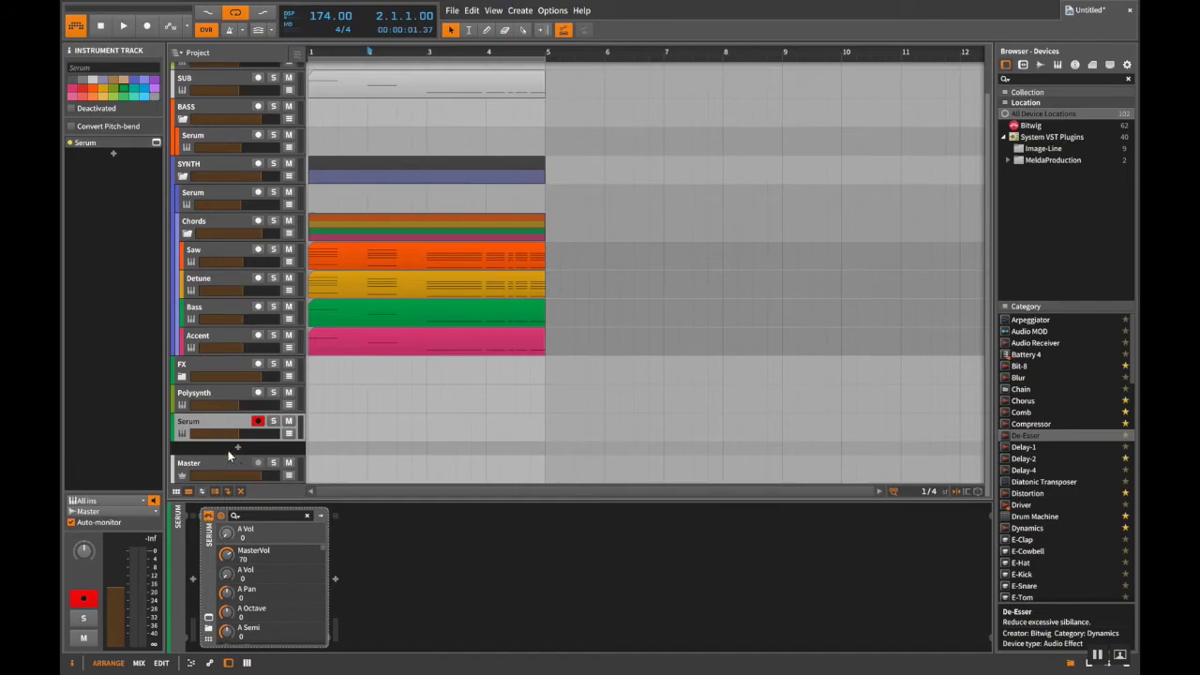
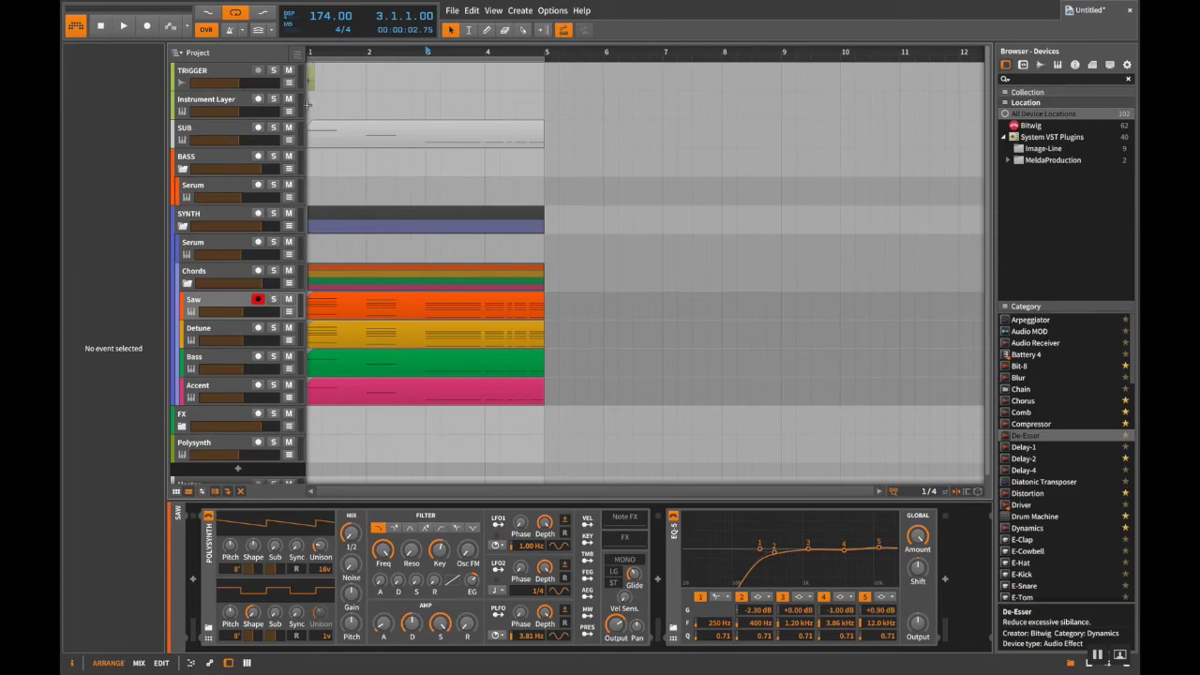
Step: Review the Chords group's device chain, folding its layer tracks away and unfolding them again
{"action": "left_click", "coordinate": [309, 99]}
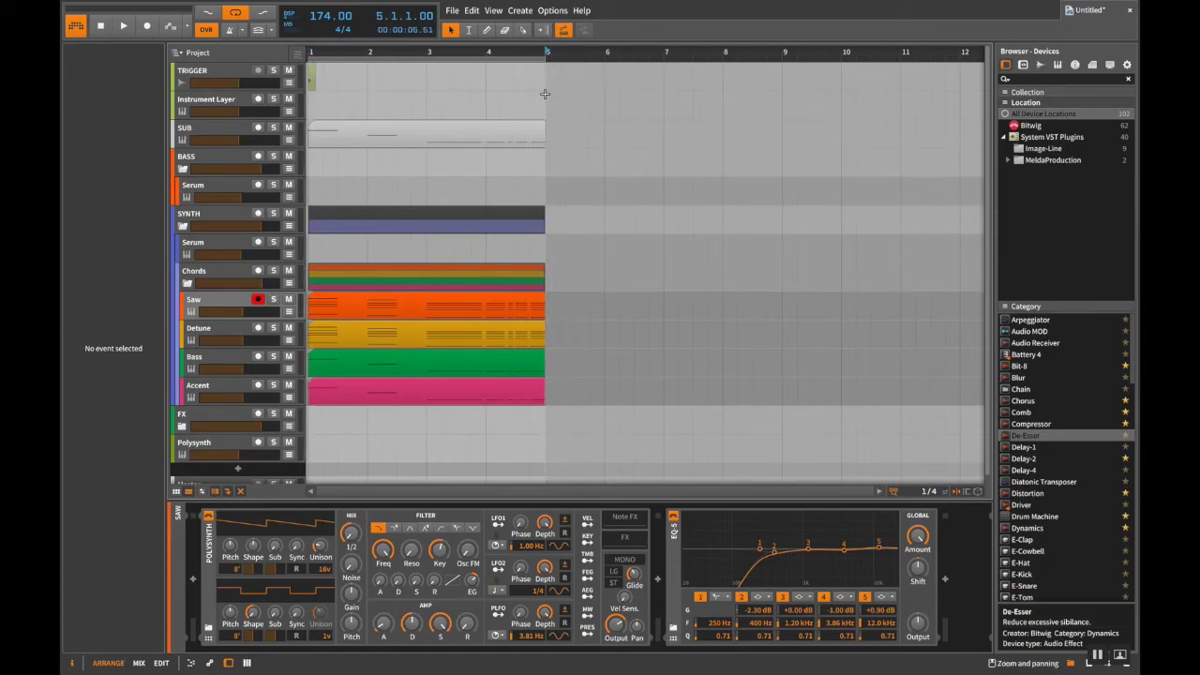
{"action": "left_click", "coordinate": [308, 99]}
{"action": "left_click", "coordinate": [183, 283]}
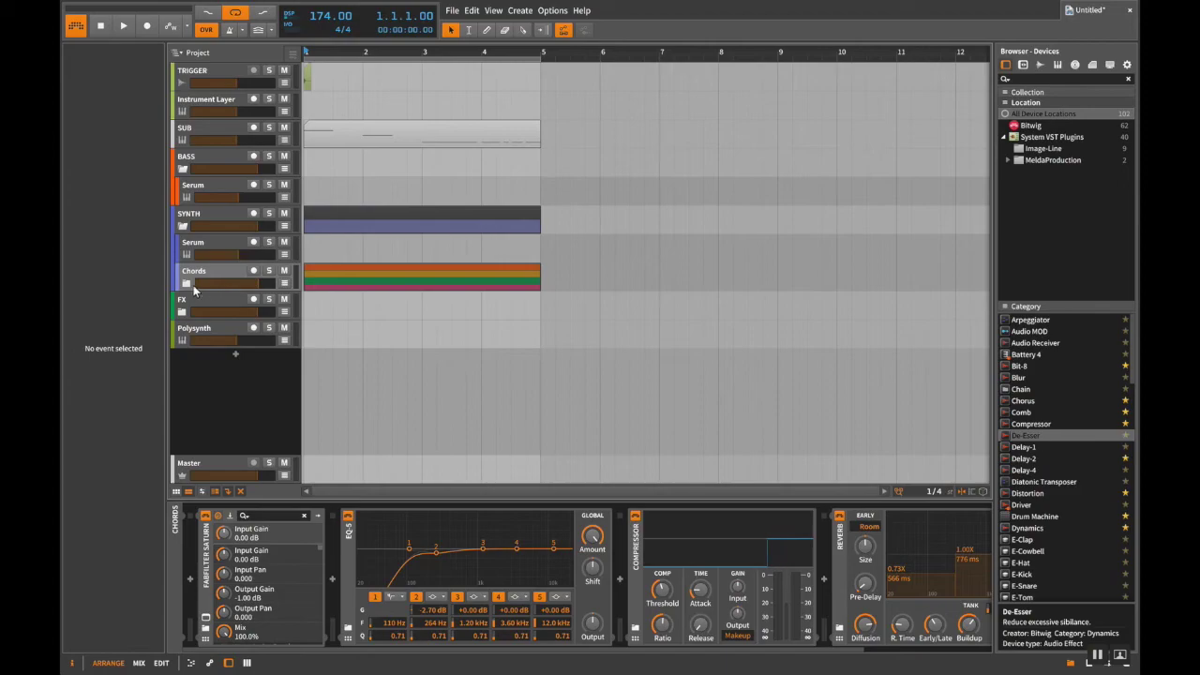
{"action": "key", "text": "i"}
{"action": "left_click", "coordinate": [188, 284]}
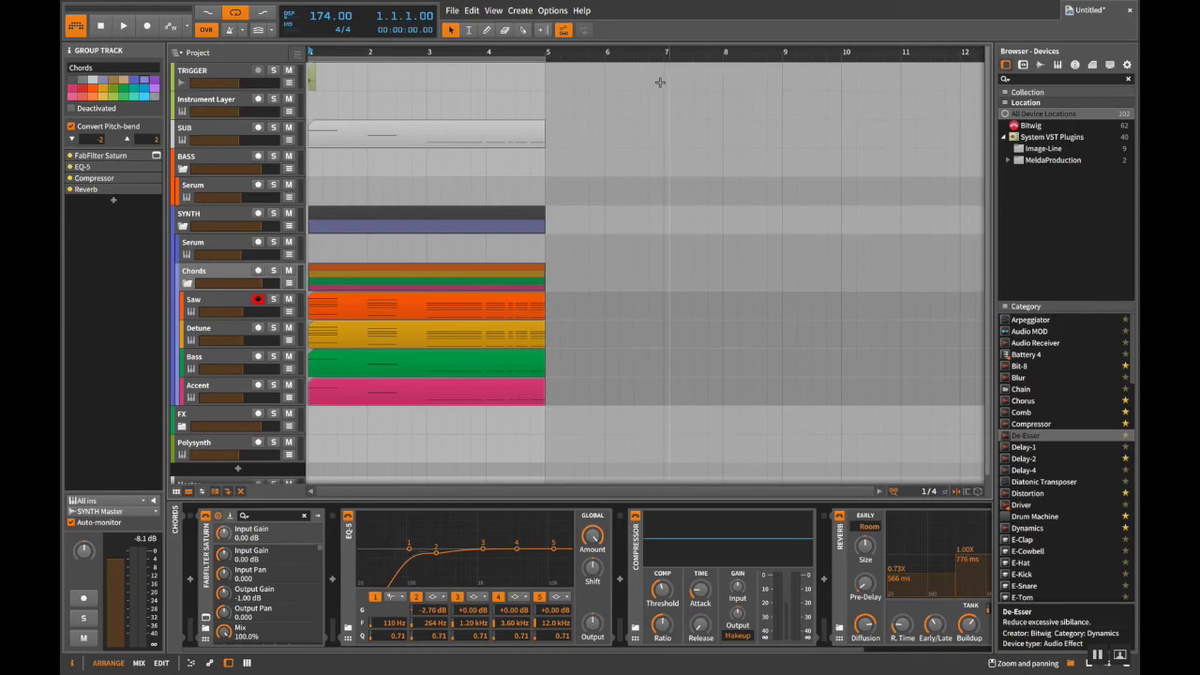
{"action": "left_click", "coordinate": [312, 94]}
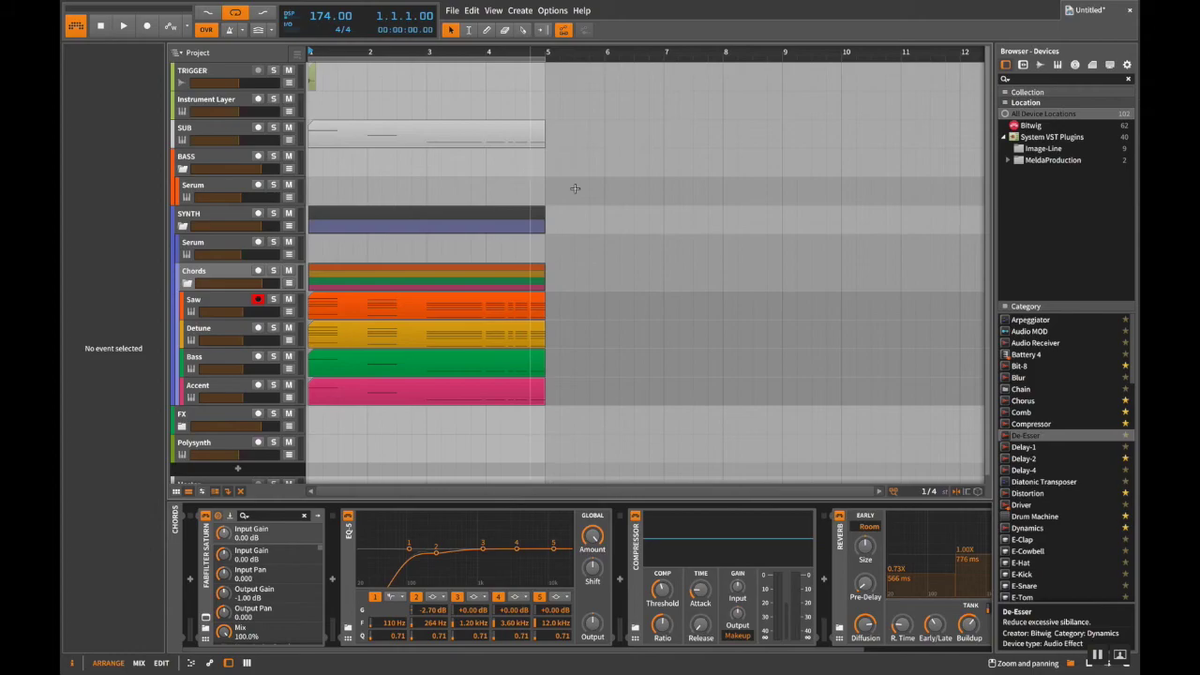
{"action": "left_click_drag", "start_coordinate": [590, 163], "coordinate": [579, 289]}
{"action": "left_click", "coordinate": [506, 414]}
{"action": "left_click", "coordinate": [601, 111]}
{"action": "left_click_drag", "start_coordinate": [606, 101], "coordinate": [444, 448]}
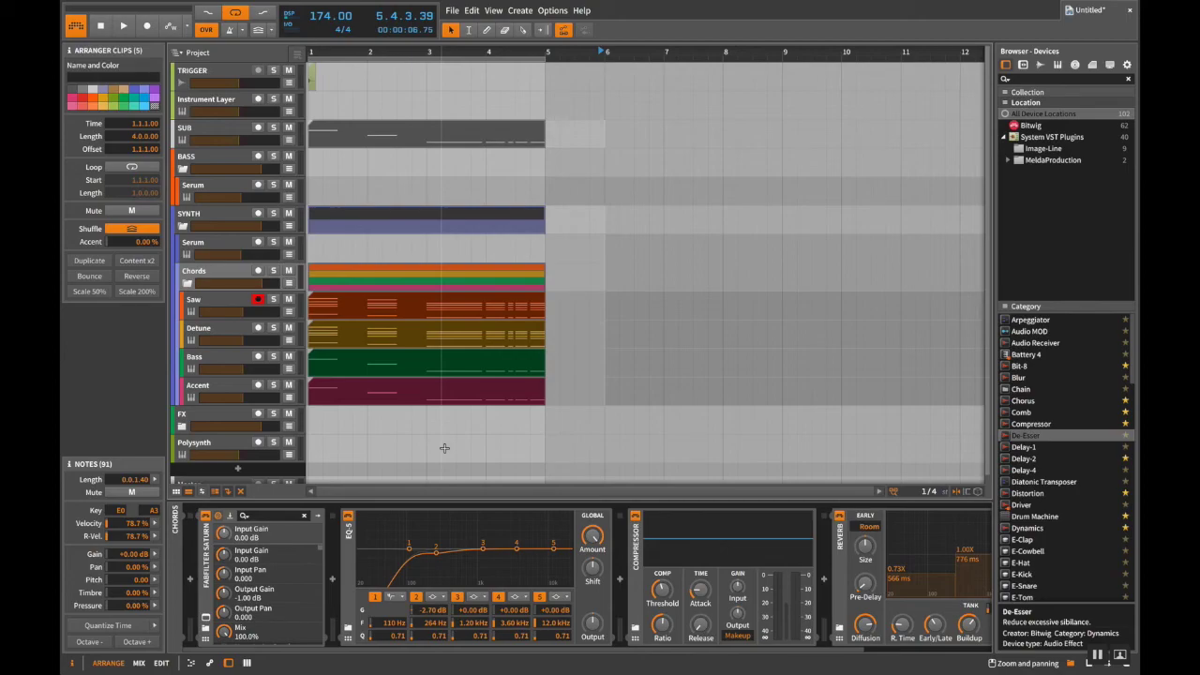
{"action": "left_click", "coordinate": [307, 159]}
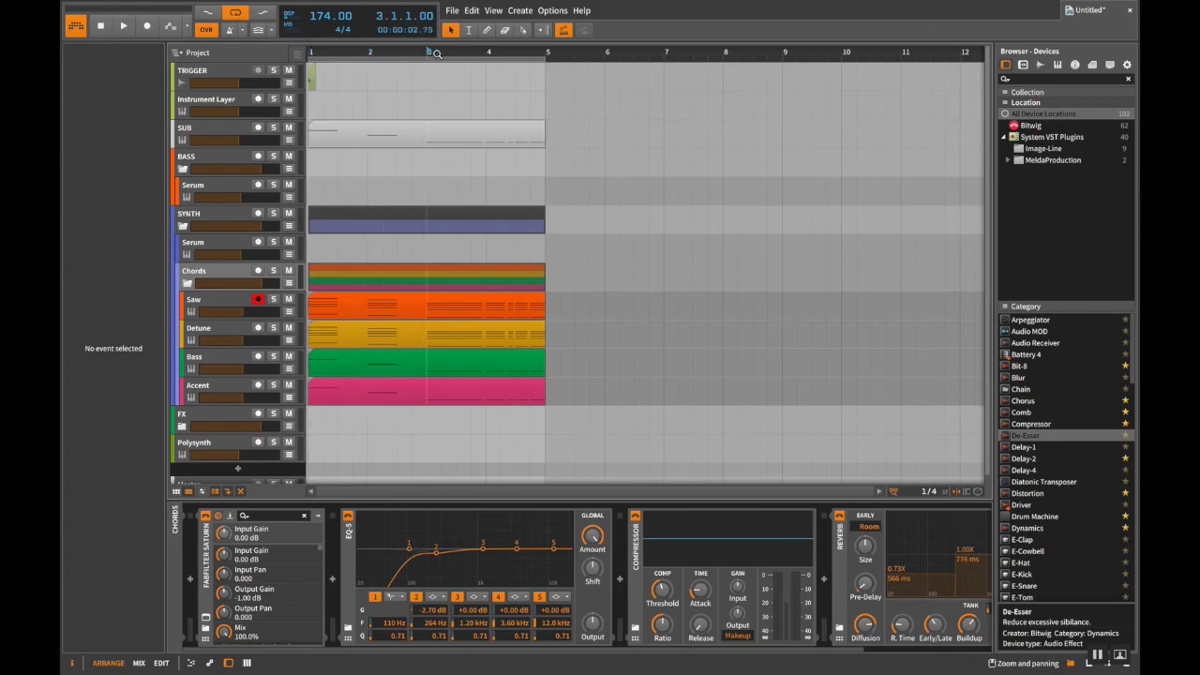
{"action": "left_click", "coordinate": [431, 51]}
{"action": "left_click", "coordinate": [488, 51]}
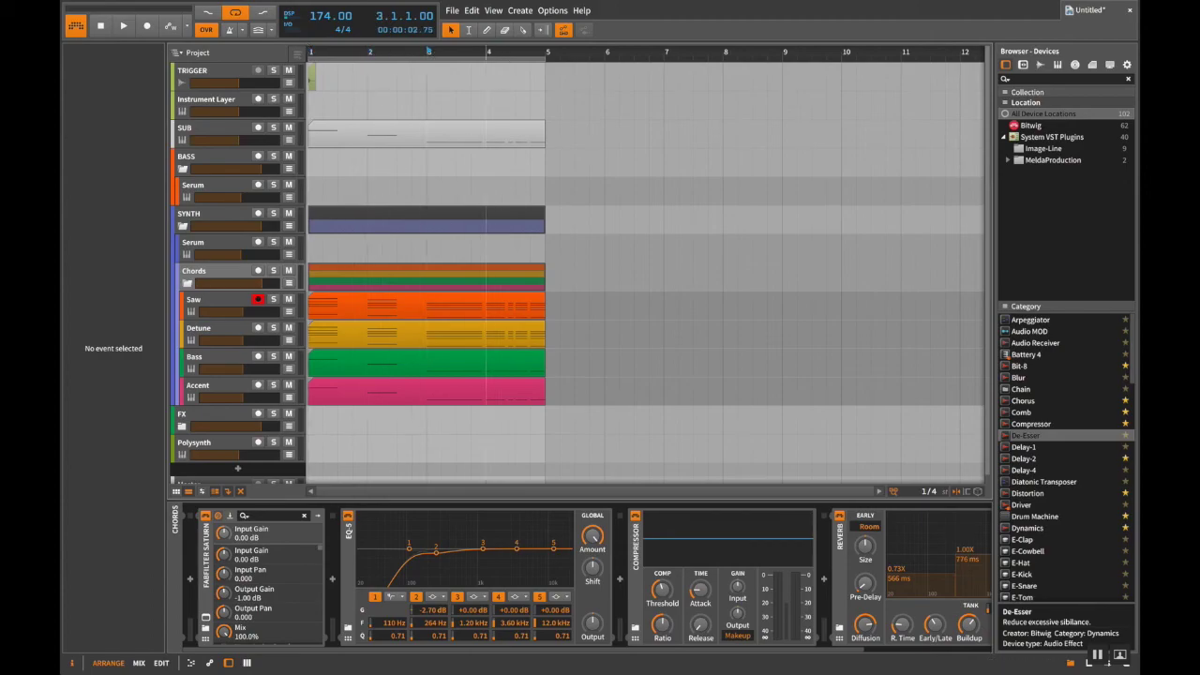
{"action": "left_click", "coordinate": [547, 51]}
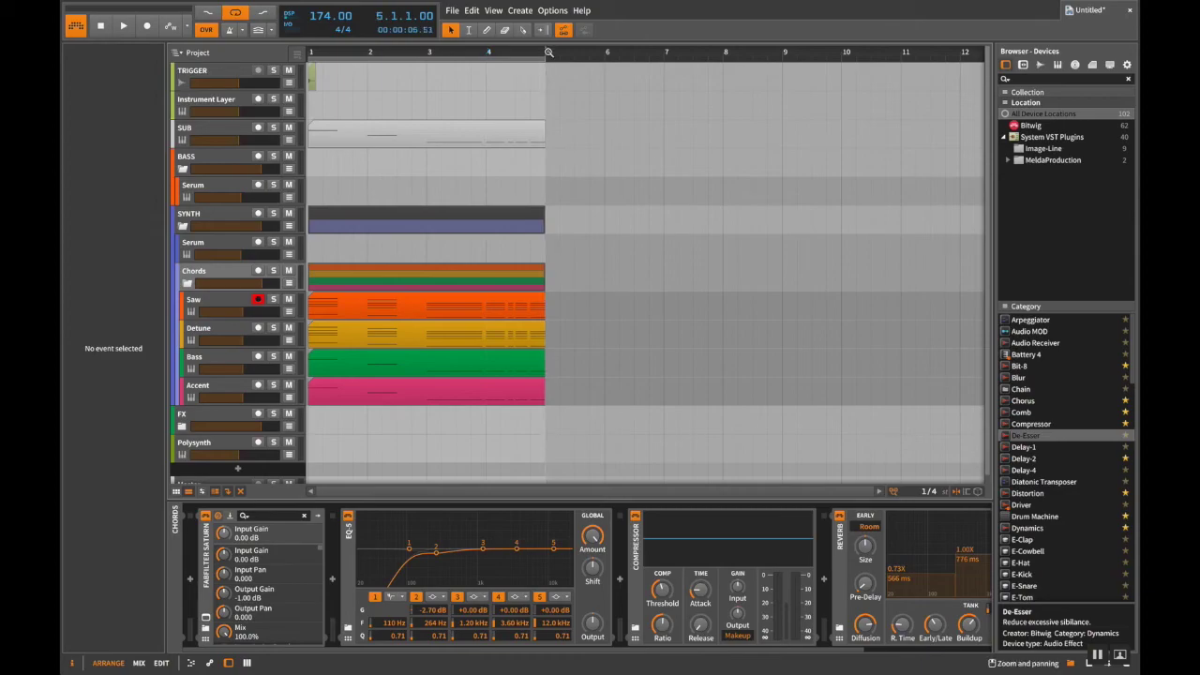
{"action": "left_click", "coordinate": [312, 52]}
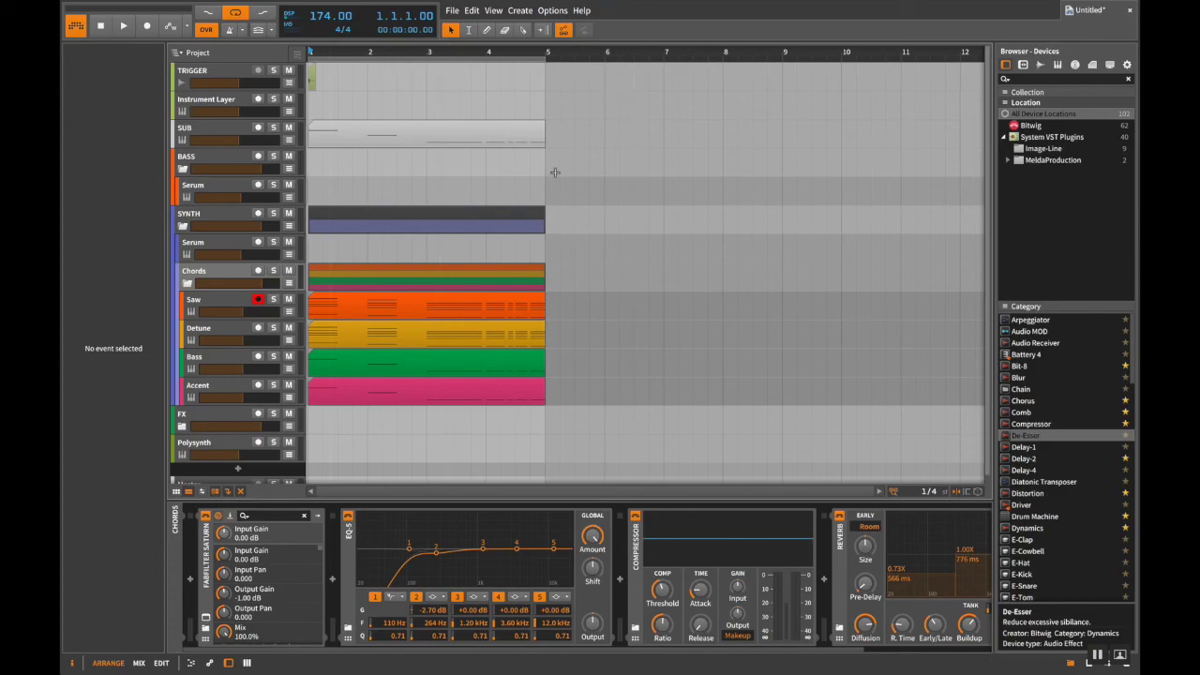
{"action": "left_click_drag", "start_coordinate": [636, 81], "coordinate": [399, 417]}
{"action": "left_click", "coordinate": [566, 421]}
{"action": "left_click_drag", "start_coordinate": [579, 422], "coordinate": [497, 152]}
{"action": "left_click", "coordinate": [495, 153]}
{"action": "left_click", "coordinate": [313, 103]}
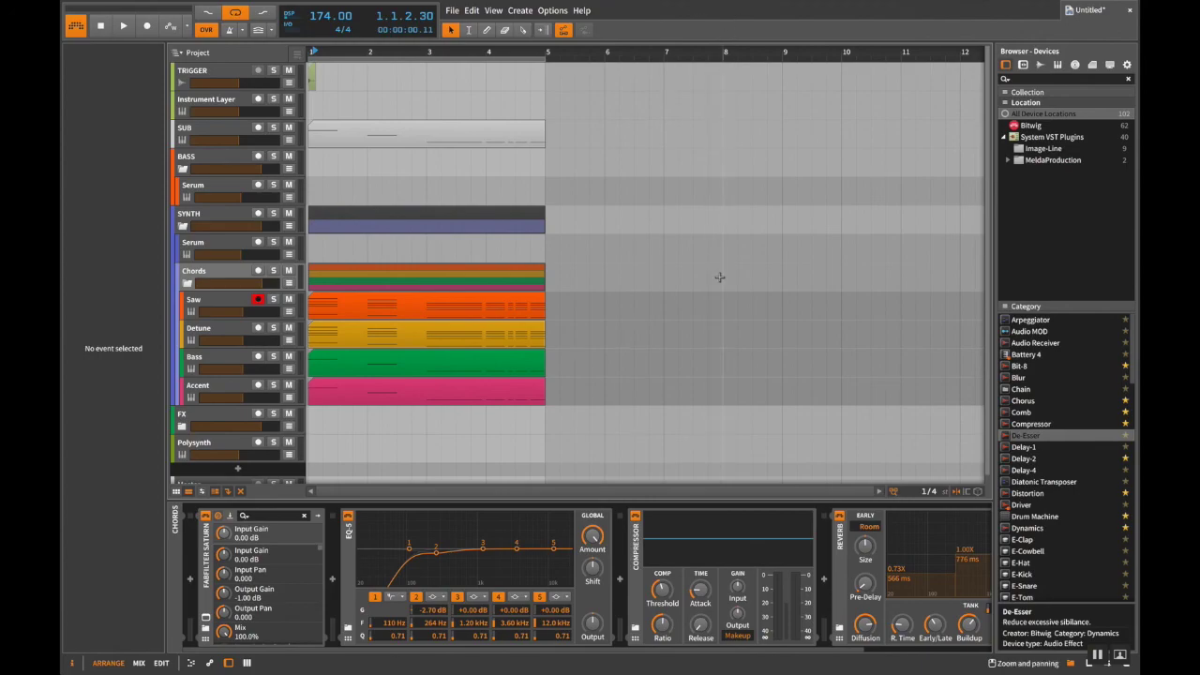
{"action": "mouse_move", "coordinate": [834, 6]}
{"action": "left_click", "coordinate": [791, 7]}
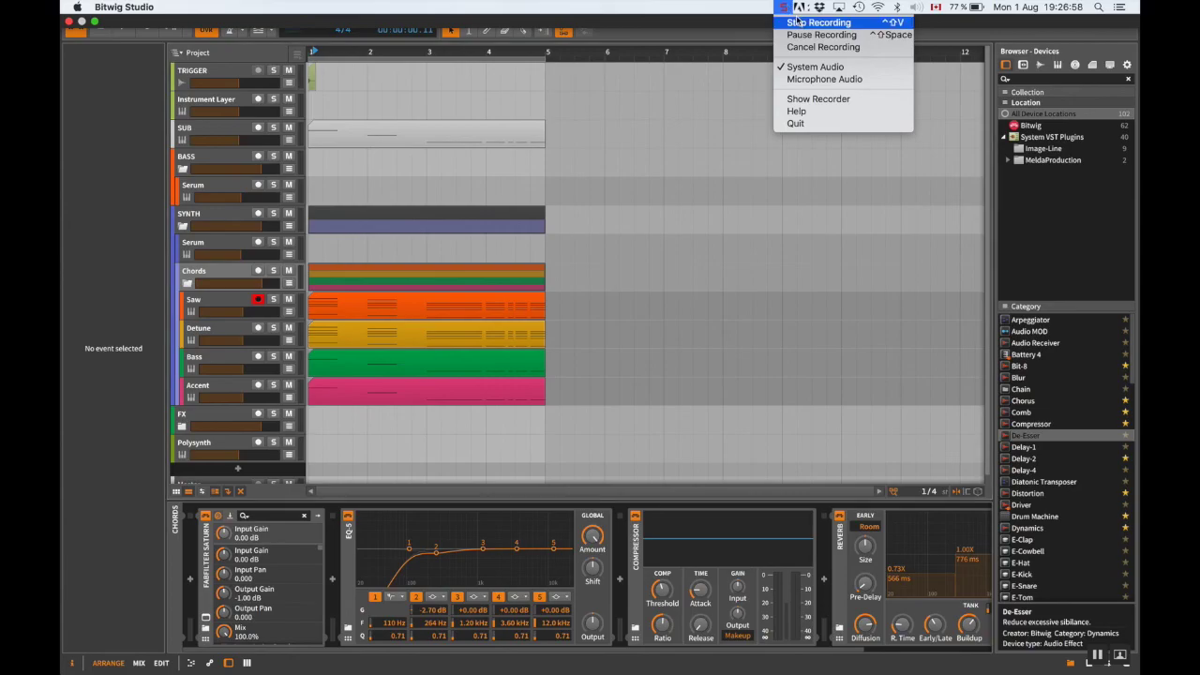
{"action": "left_click", "coordinate": [809, 23]}
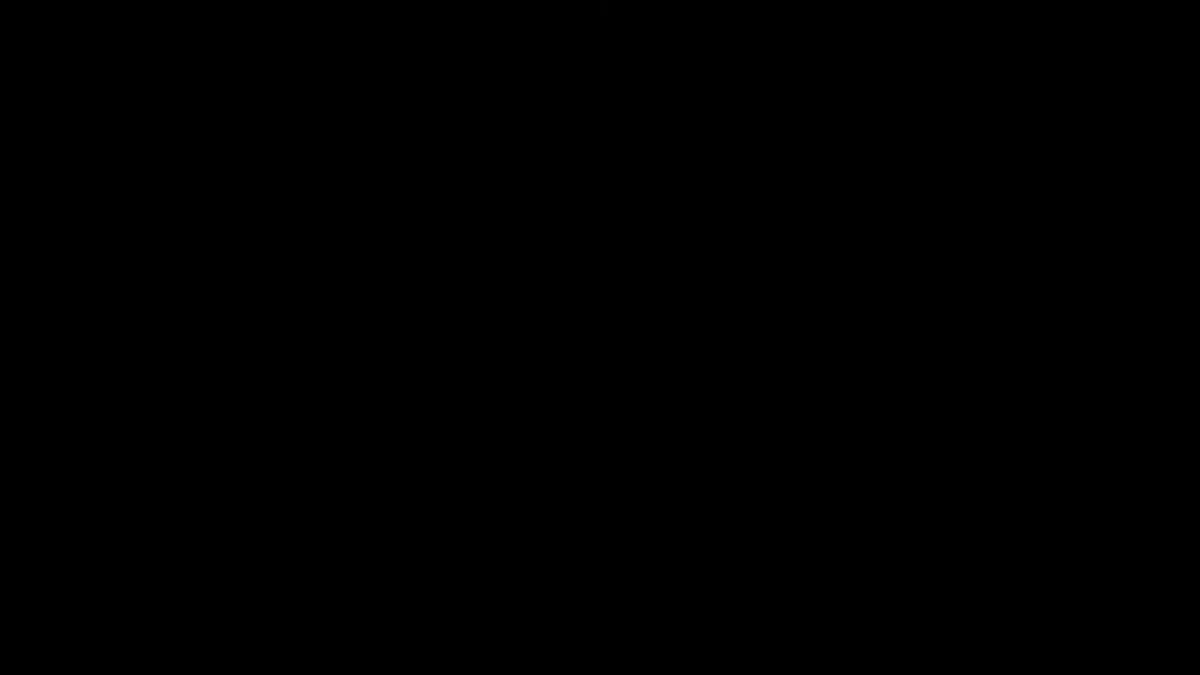